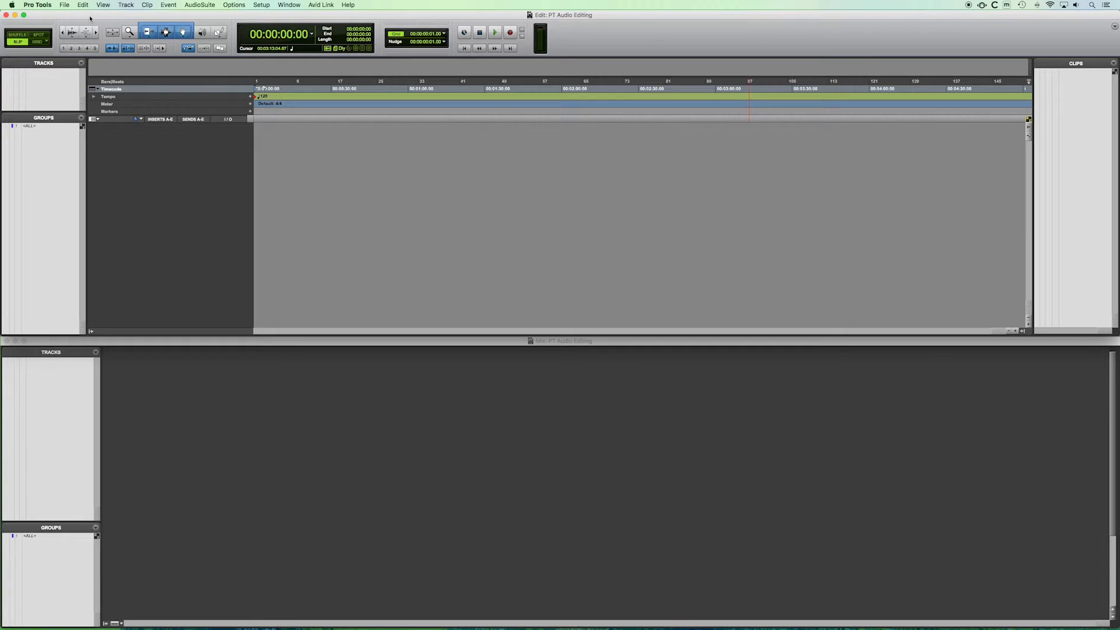
Open the New Tracks dialog and add a second track row.
click(125, 5)
click(131, 16)
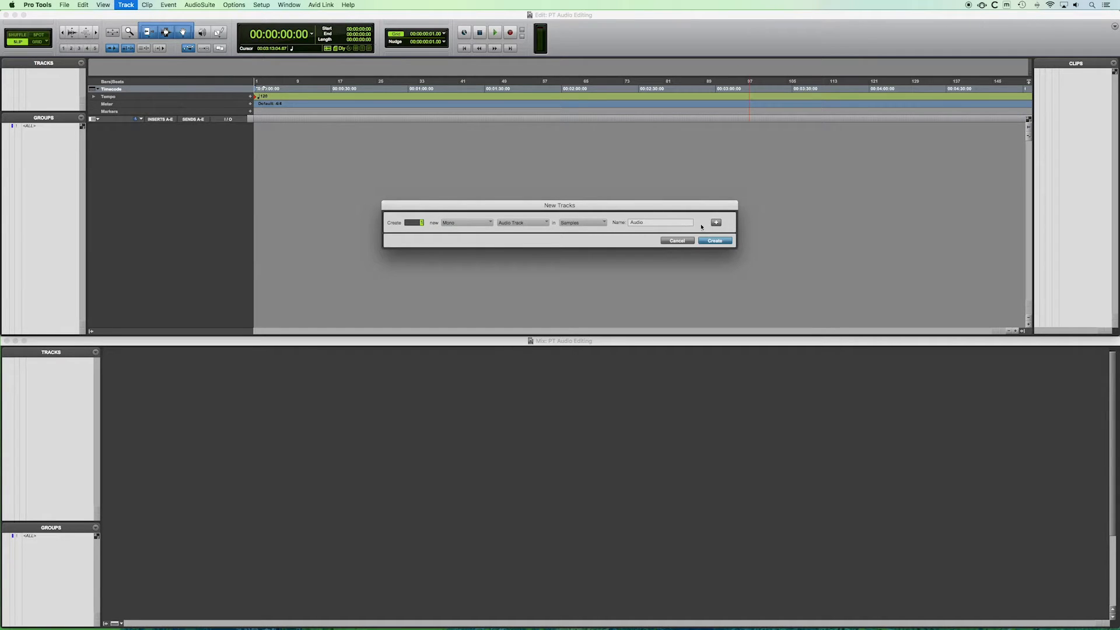
click(717, 222)
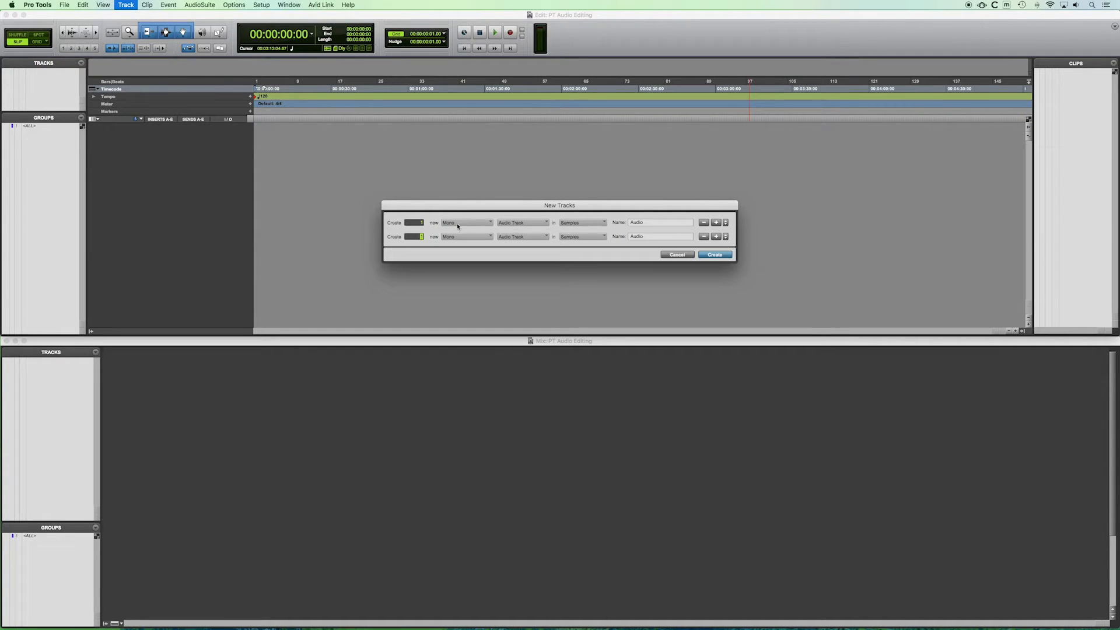
Set the first row to create 3 mono audio tracks named Narration.
click(418, 222)
text(3)
click(461, 223)
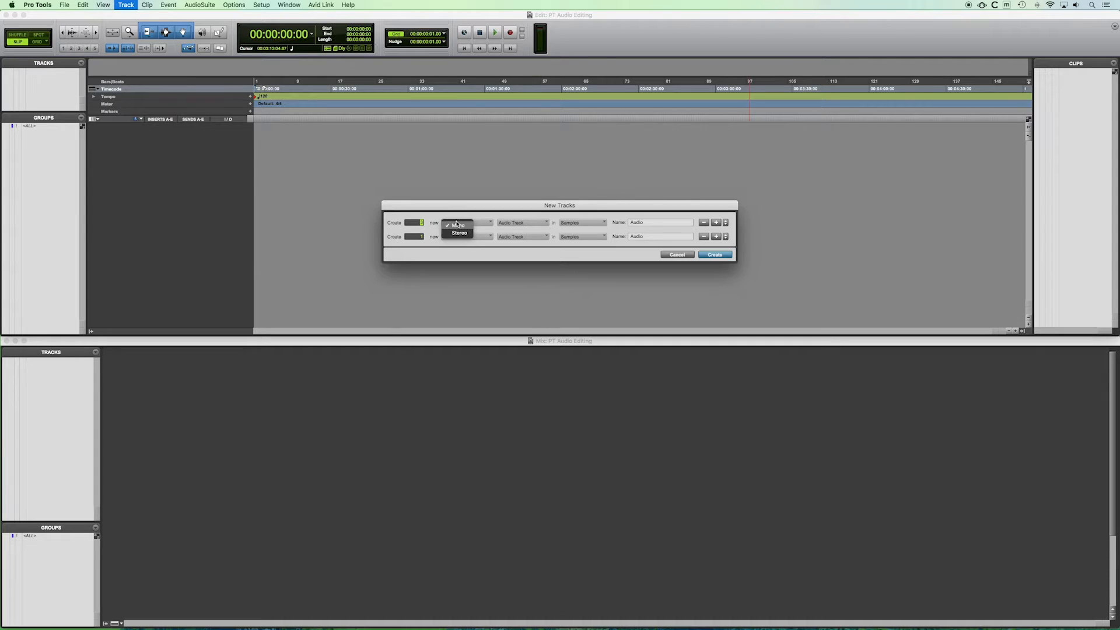
click(513, 219)
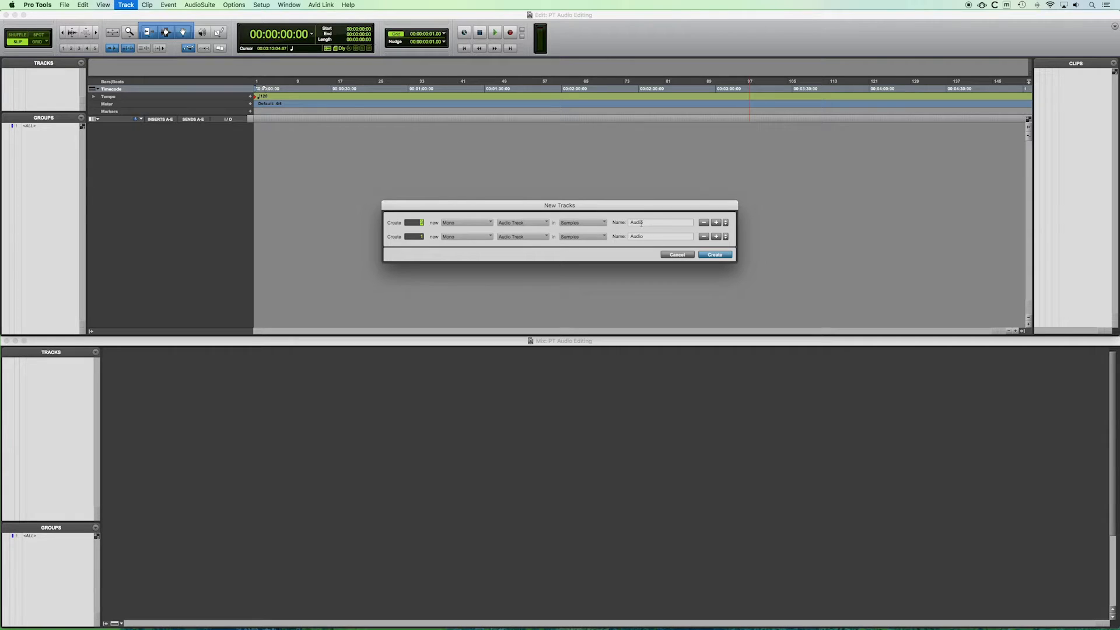
double_click(641, 223)
text(Narration)
Set the second row to a stereo Master Fader and create all the tracks.
click(454, 239)
click(459, 249)
click(523, 236)
click(521, 255)
click(721, 258)
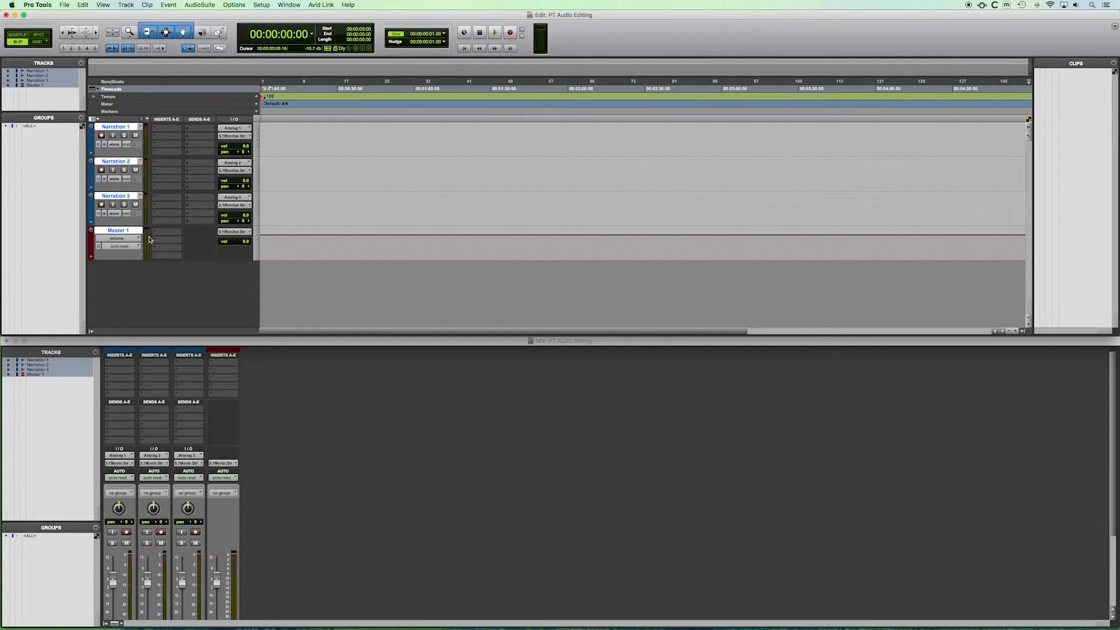
Enlarge the Narration track heights in the Edit window.
scroll(346, 429, down, 5)
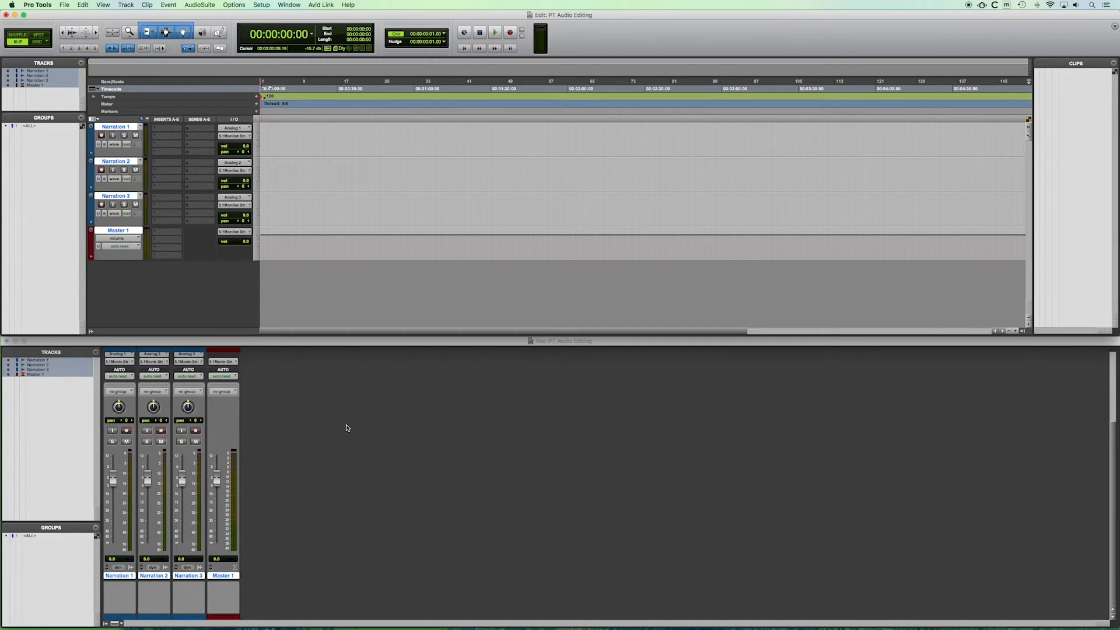
drag(113, 225, 114, 259)
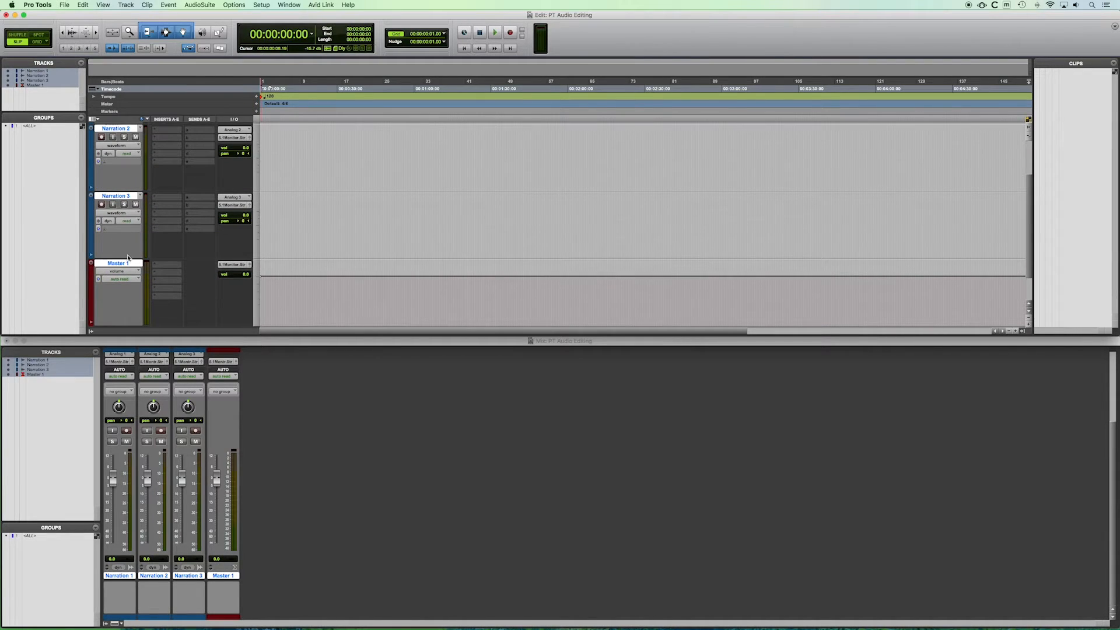
scroll(320, 230, up, 3)
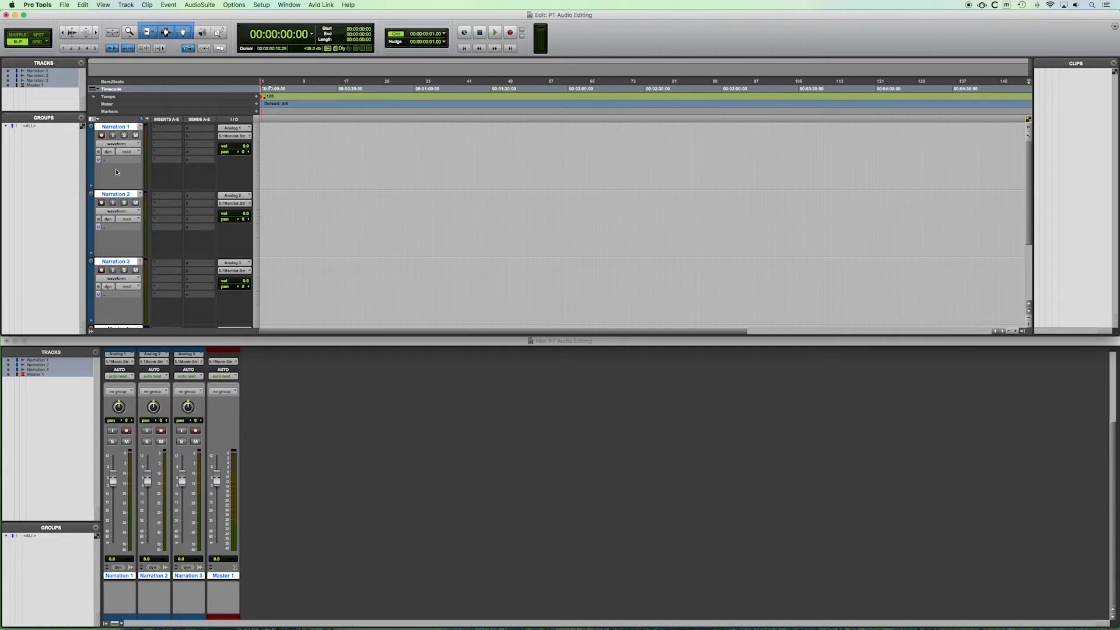
scroll(372, 223, down, 3)
scroll(372, 224, up, 3)
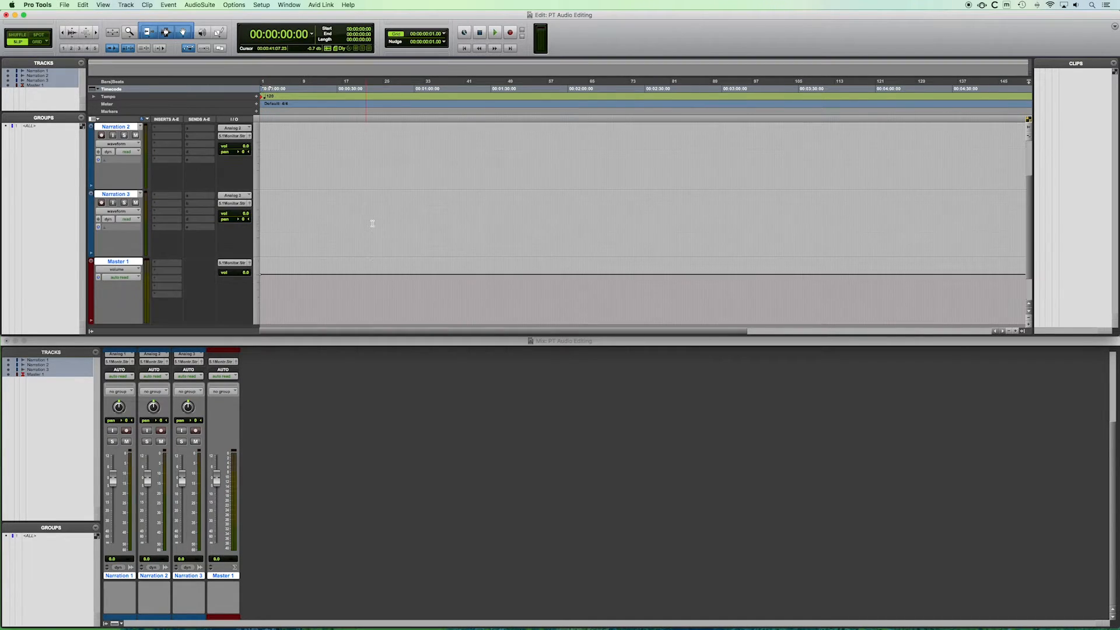
Place the edit cursor in the timeline and select the Narration 1 track.
click(321, 195)
click(292, 150)
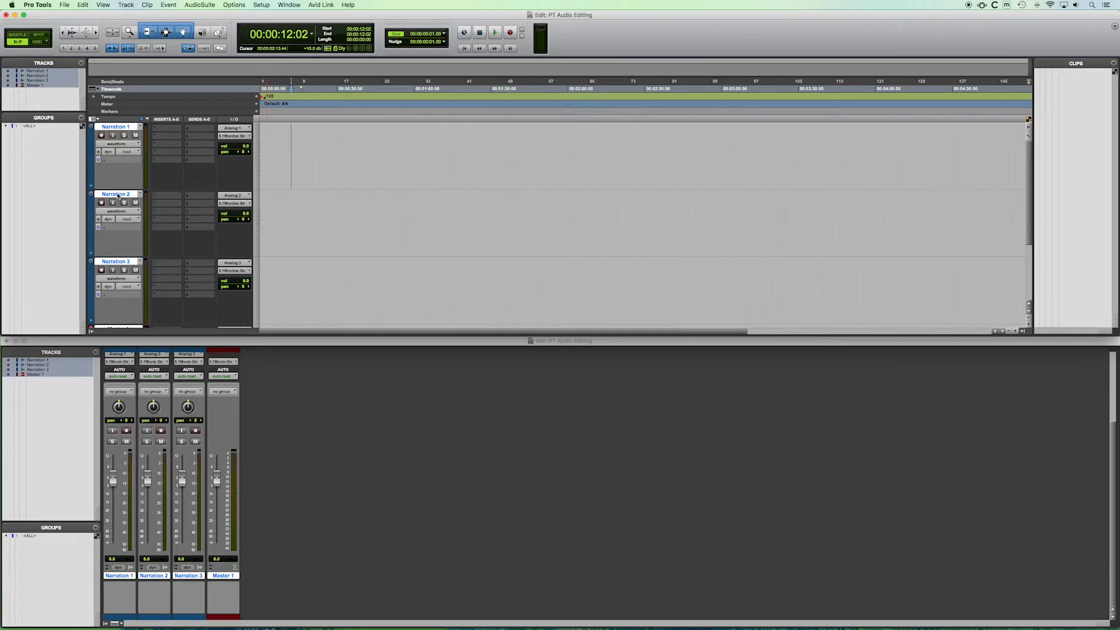
right_click(118, 196)
click(108, 196)
super+click(111, 194)
click(116, 193)
click(115, 127)
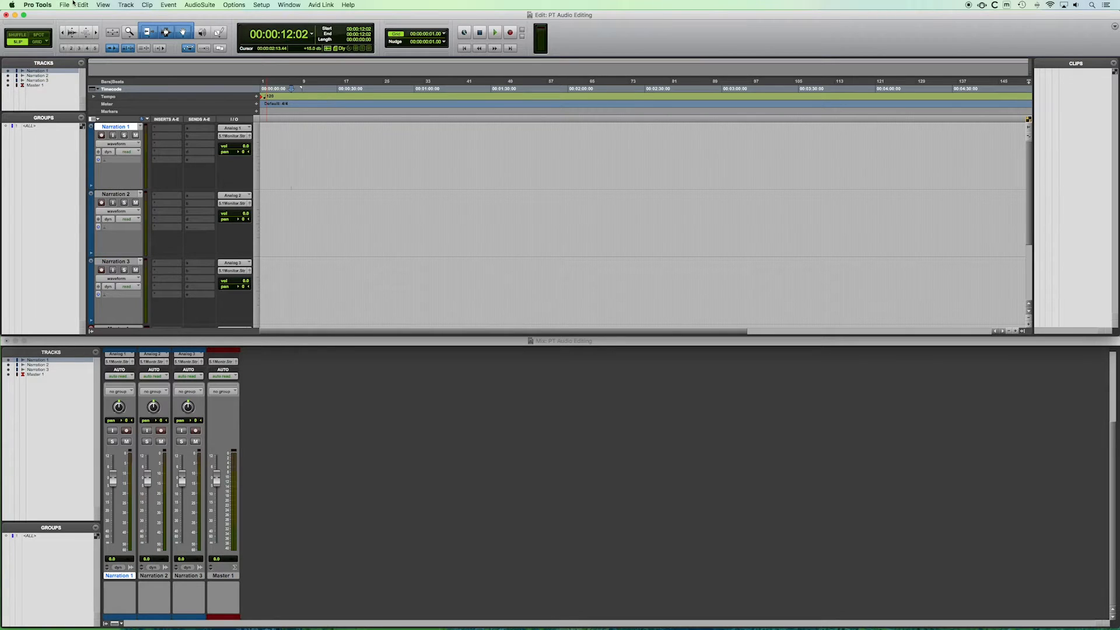
Open the Import Audio dialog and browse to the COLLECTED FILES folder.
click(65, 5)
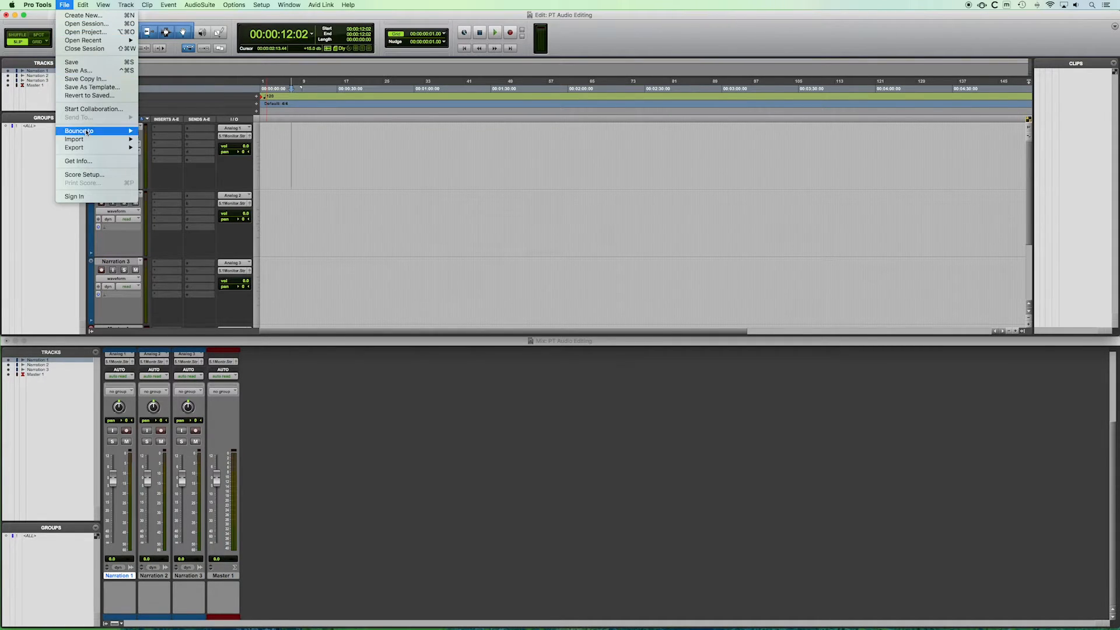
mouse_move(86, 140)
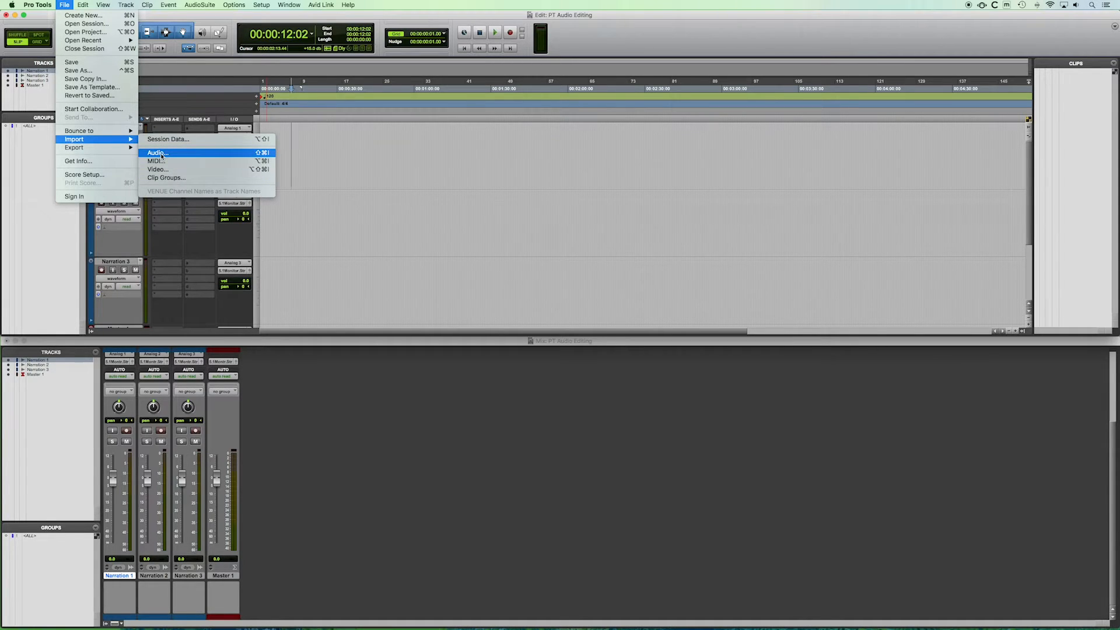
click(160, 153)
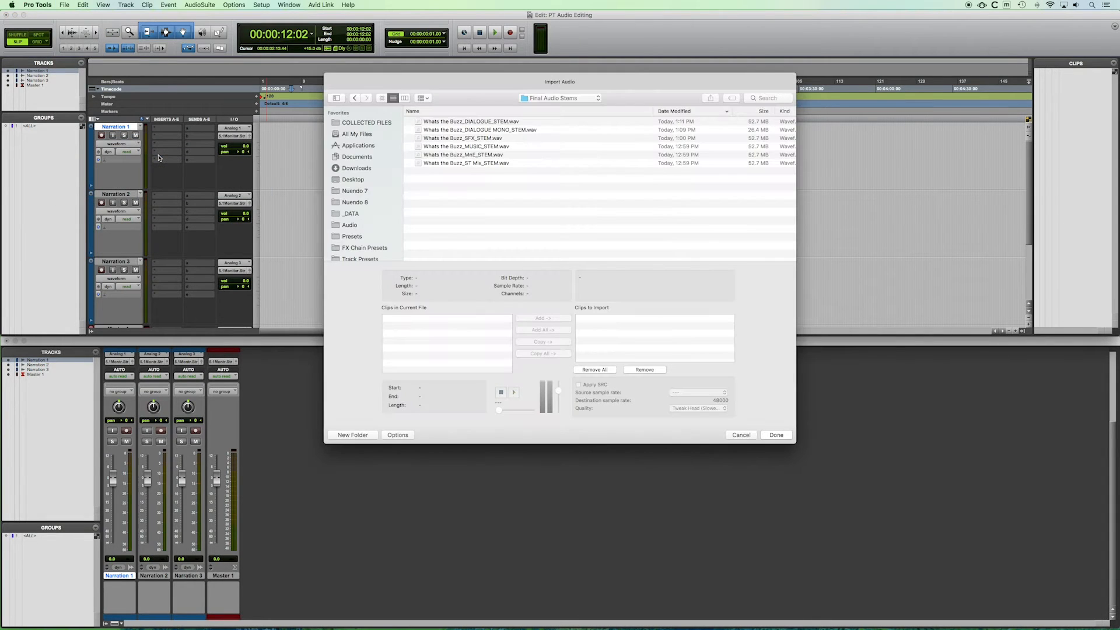
click(373, 123)
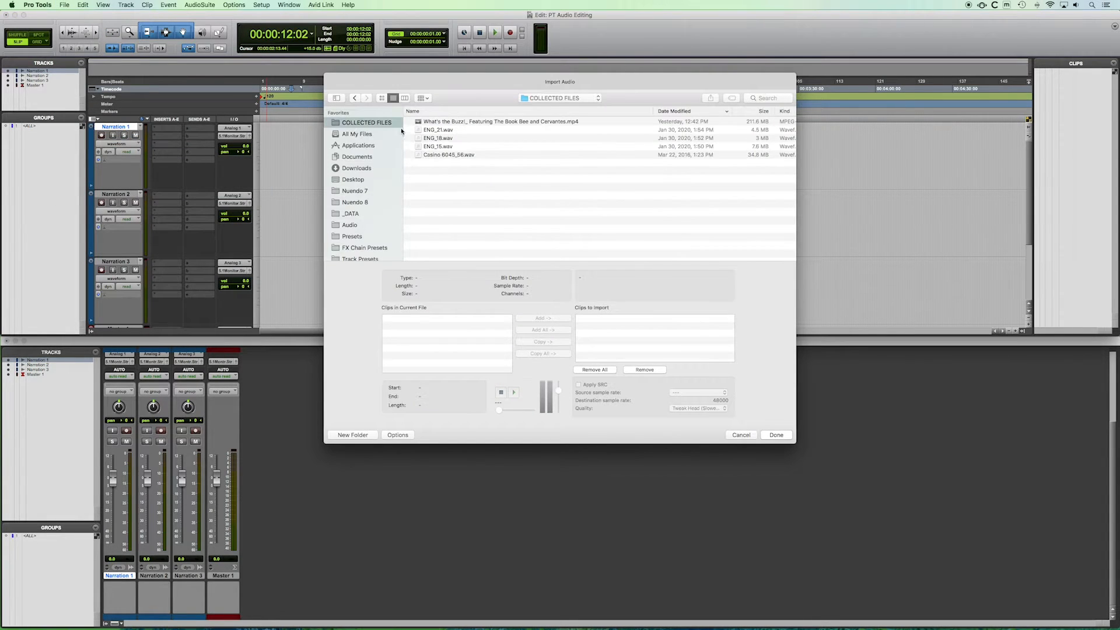
Copy ENG_21, ENG_18 and ENG_15 into the import list and accept the Audio Files destination folder.
click(438, 130)
shift+click(439, 147)
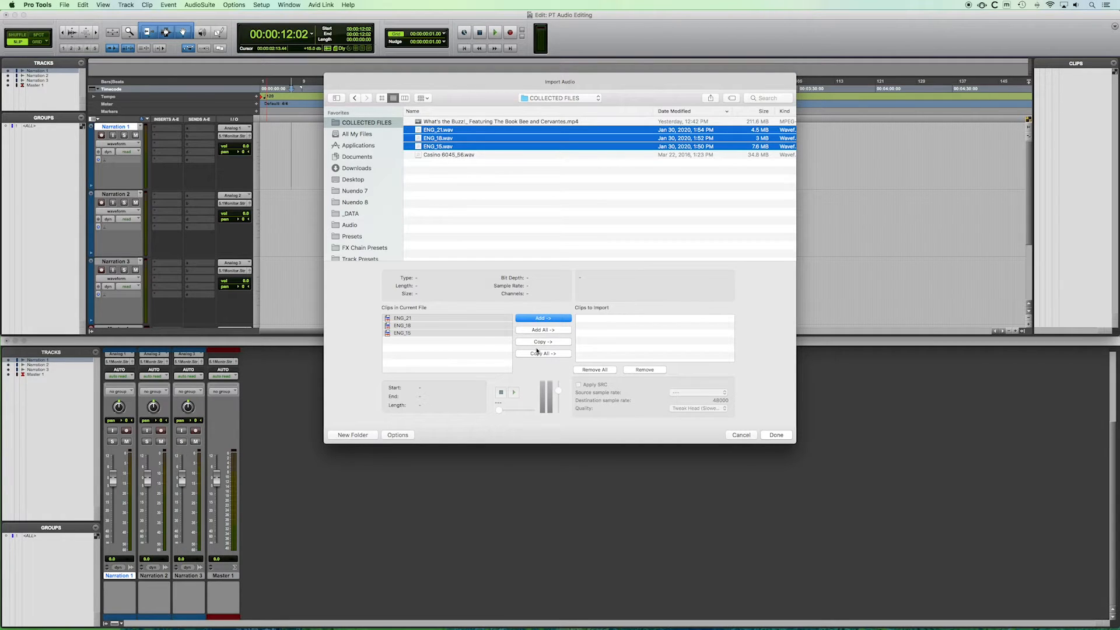
click(541, 354)
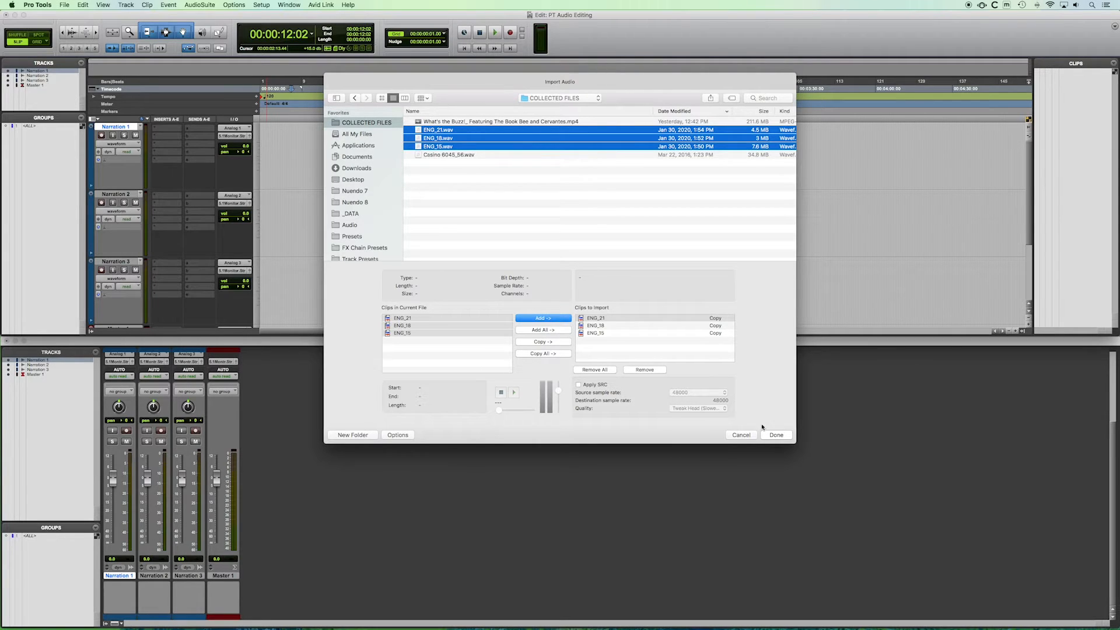
click(775, 435)
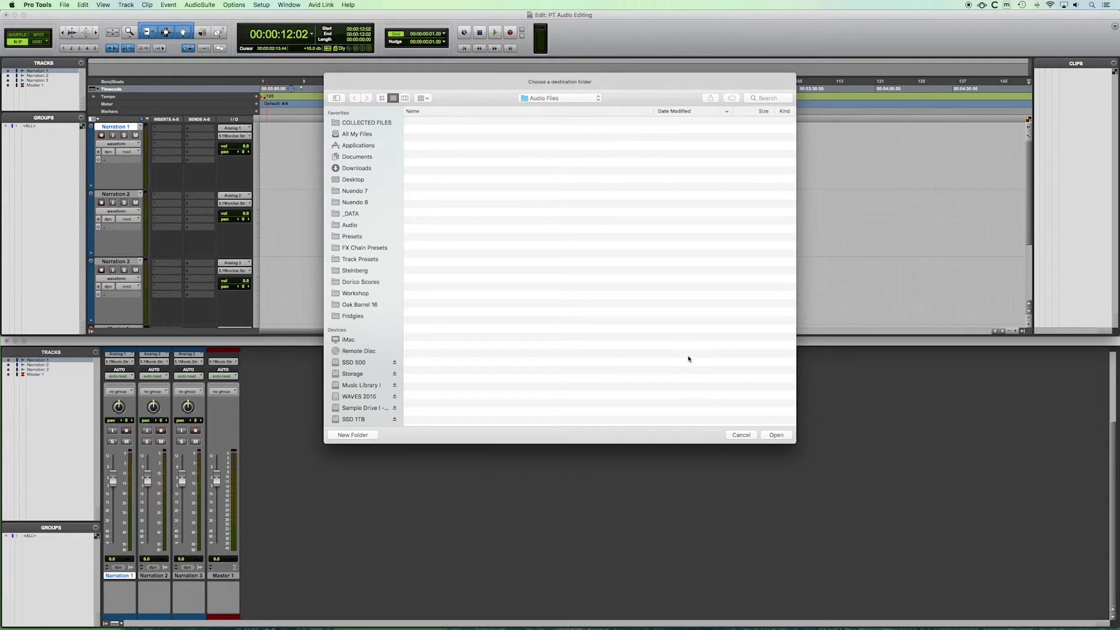
click(775, 440)
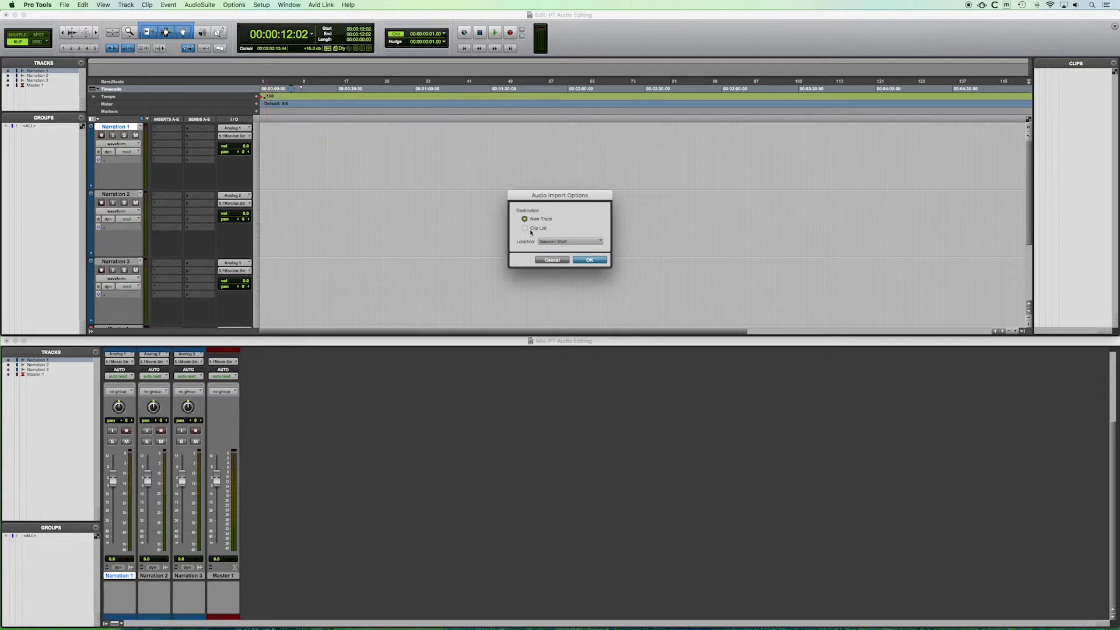
Set the import destination to the Clip List and confirm the import.
click(565, 245)
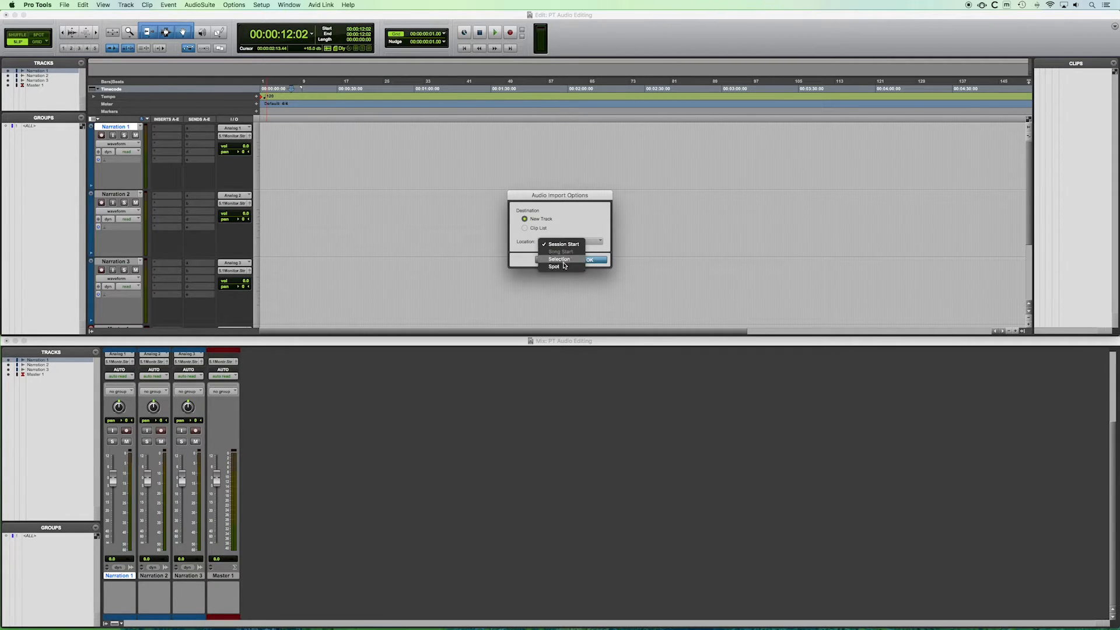
click(586, 219)
click(524, 228)
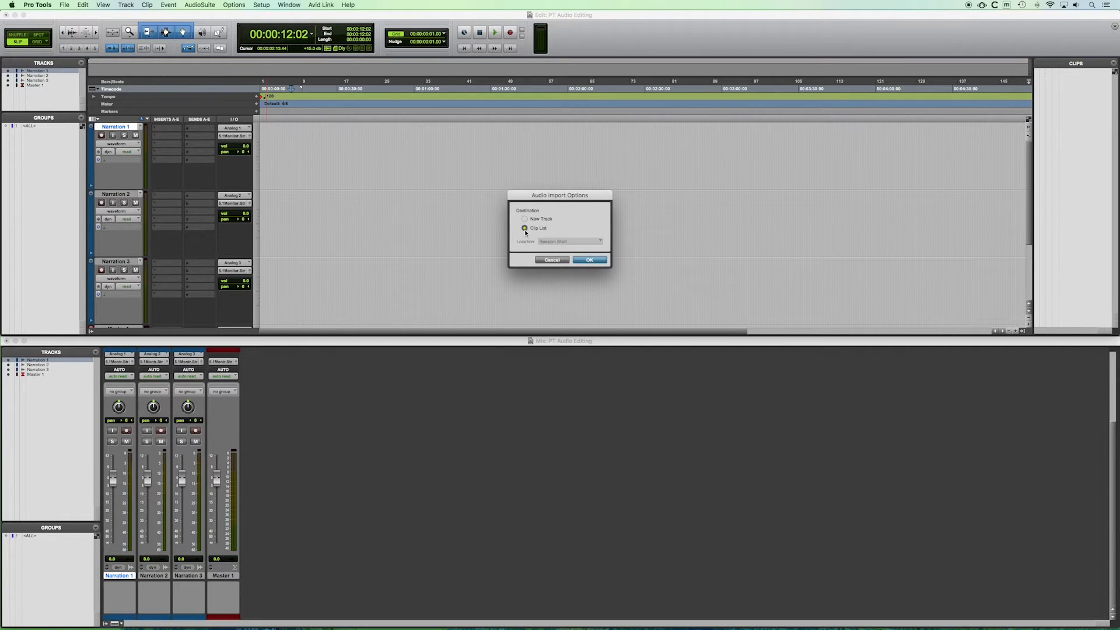
click(588, 260)
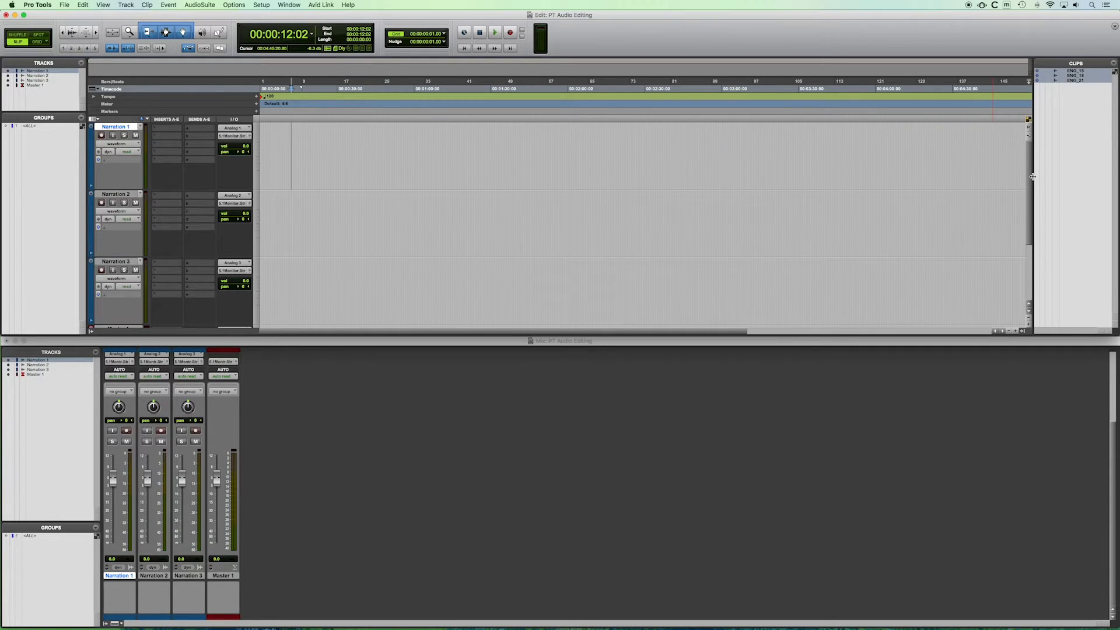
Resize the Clips list and look over the imported clips.
drag(1032, 175, 921, 145)
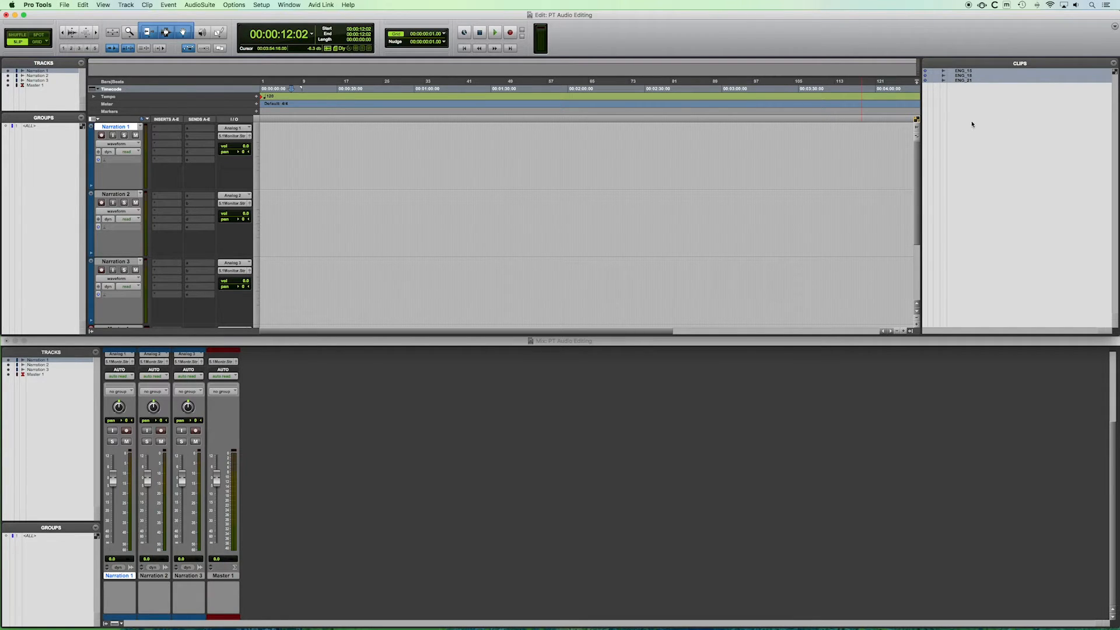
click(973, 102)
click(962, 72)
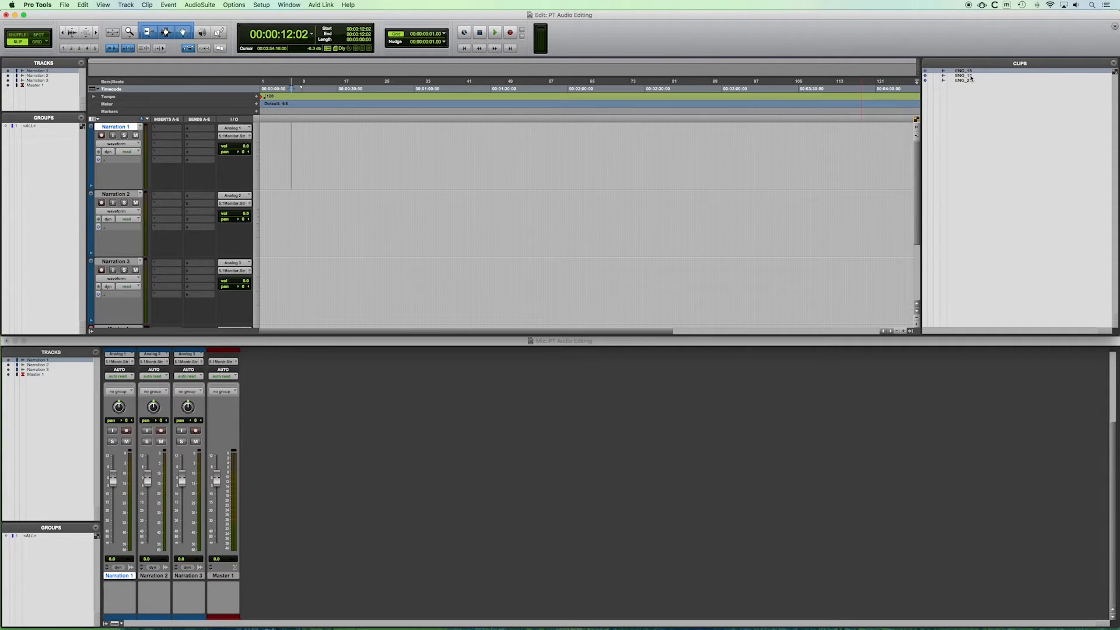
click(963, 75)
click(964, 81)
click(965, 74)
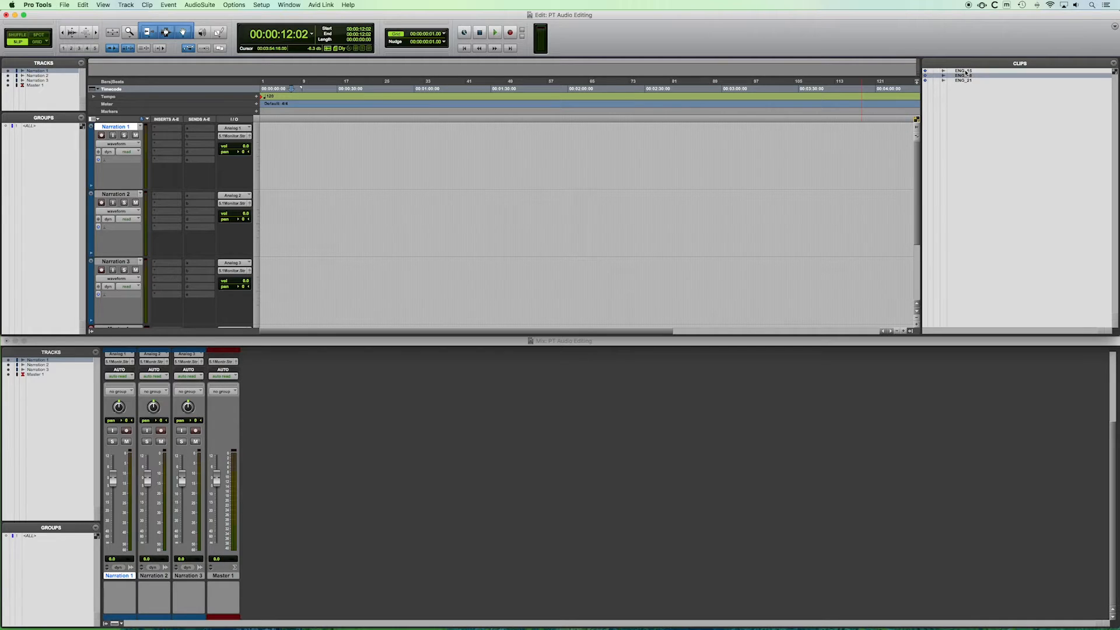
click(965, 72)
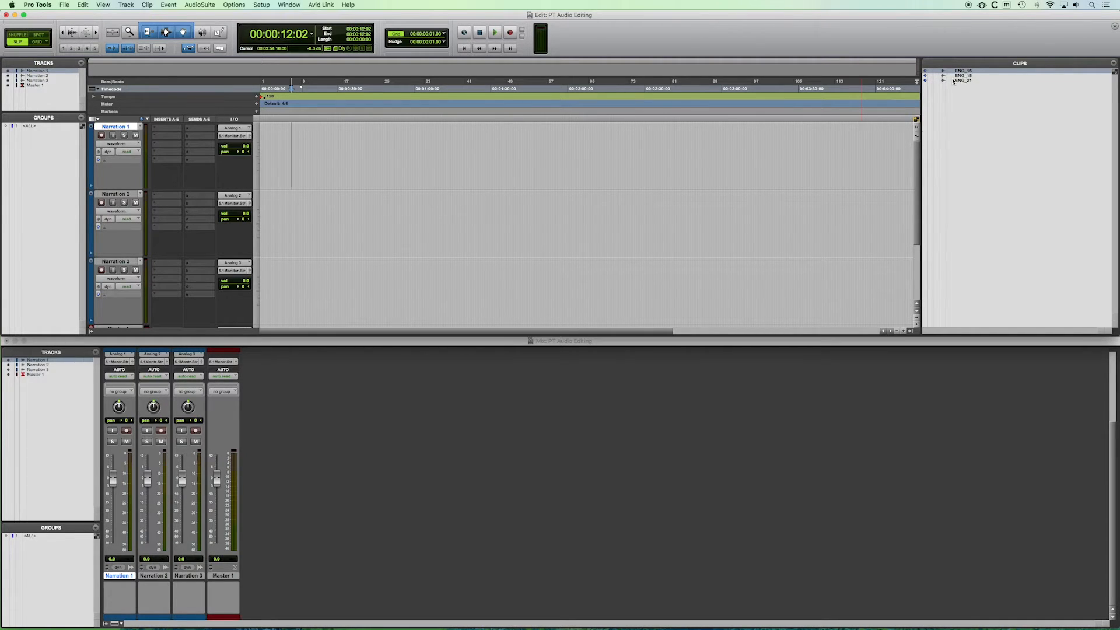
click(945, 125)
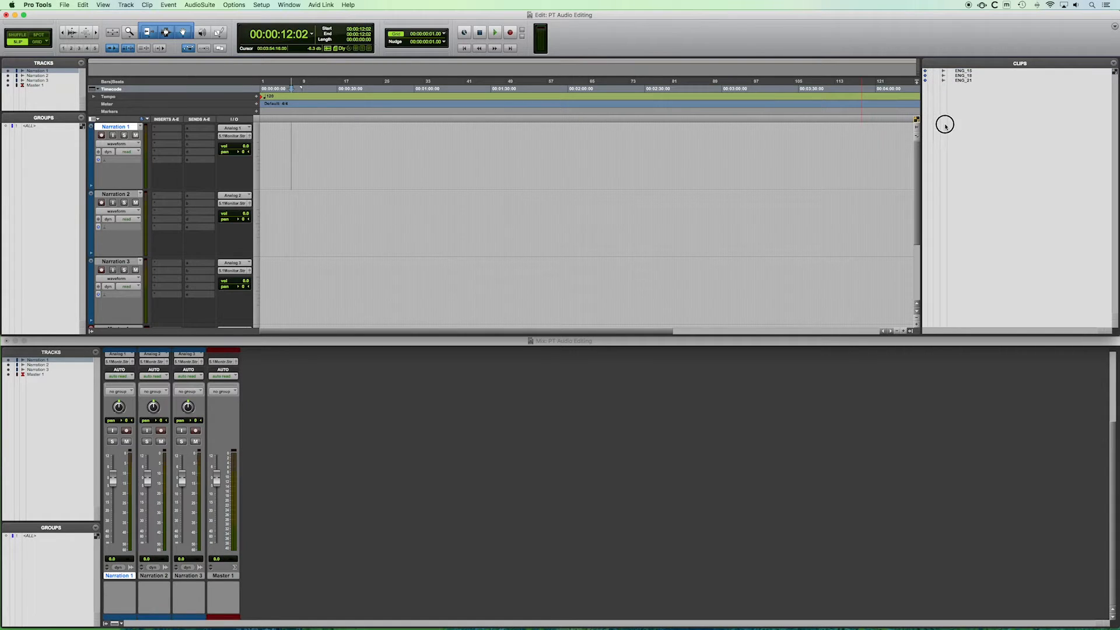
drag(922, 142, 949, 142)
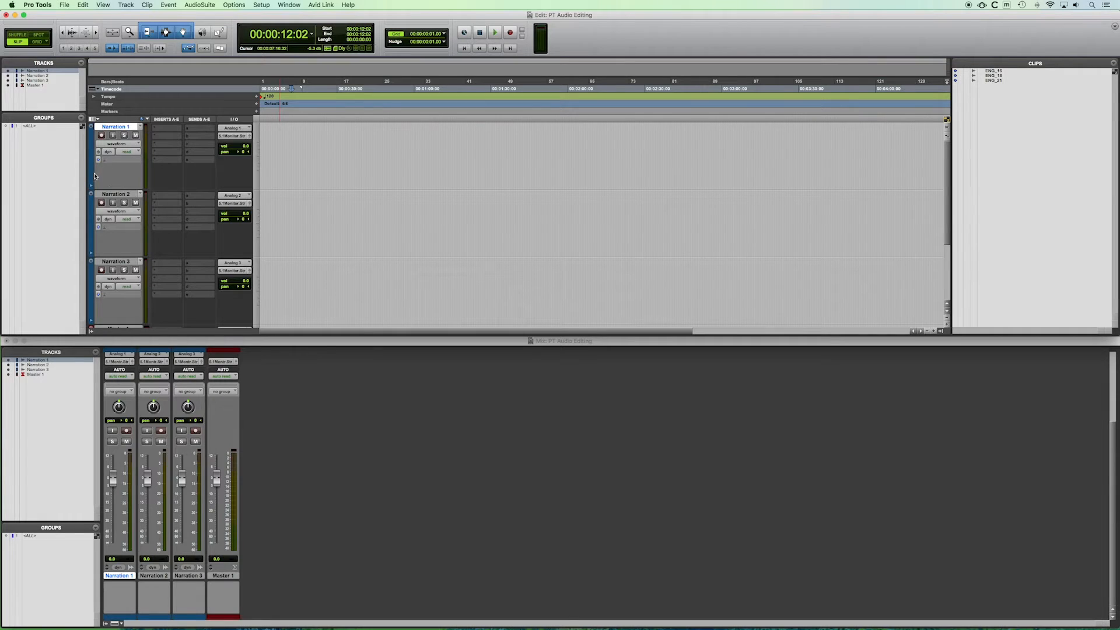
Enlarge the Narration 1 track height.
drag(115, 189, 121, 271)
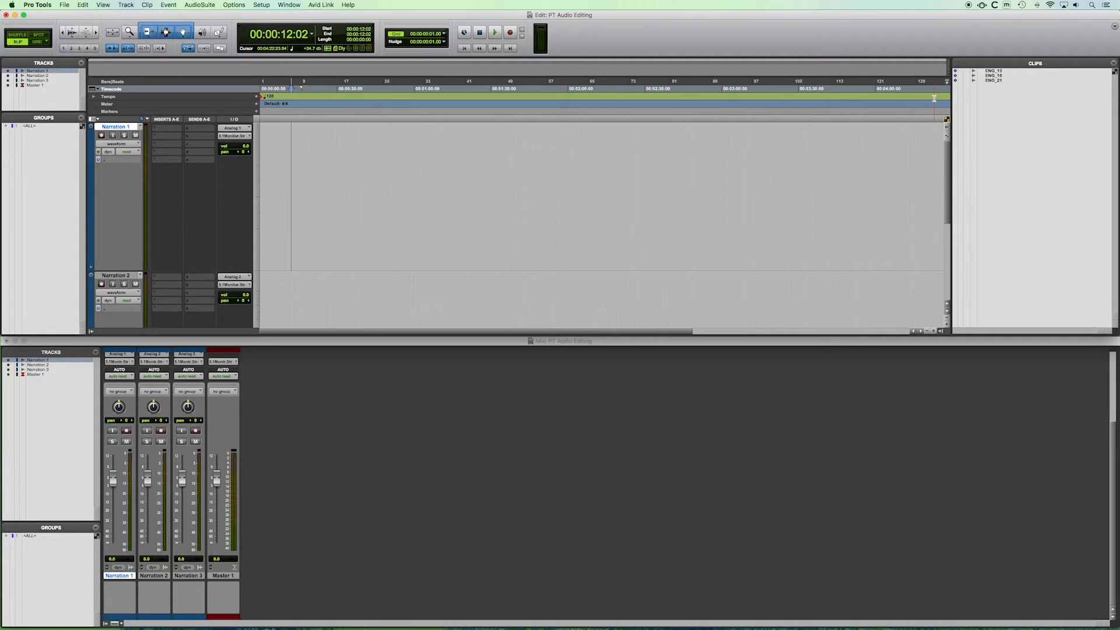
drag(116, 271, 117, 280)
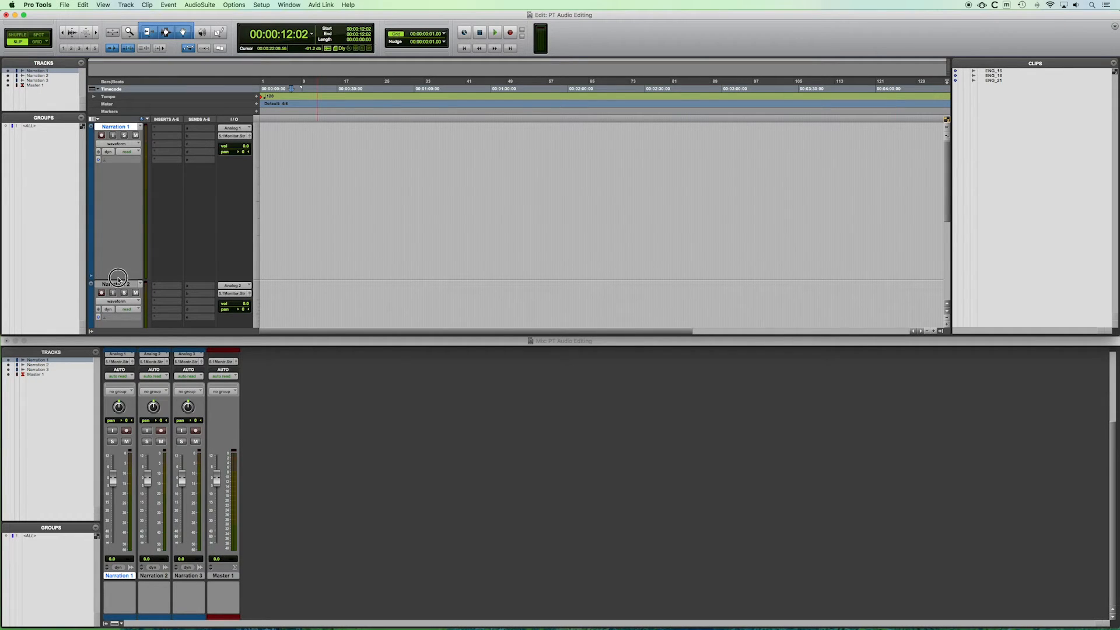
Drag the ENG_18 clip from the Clips list onto the Narration 1 track.
click(993, 71)
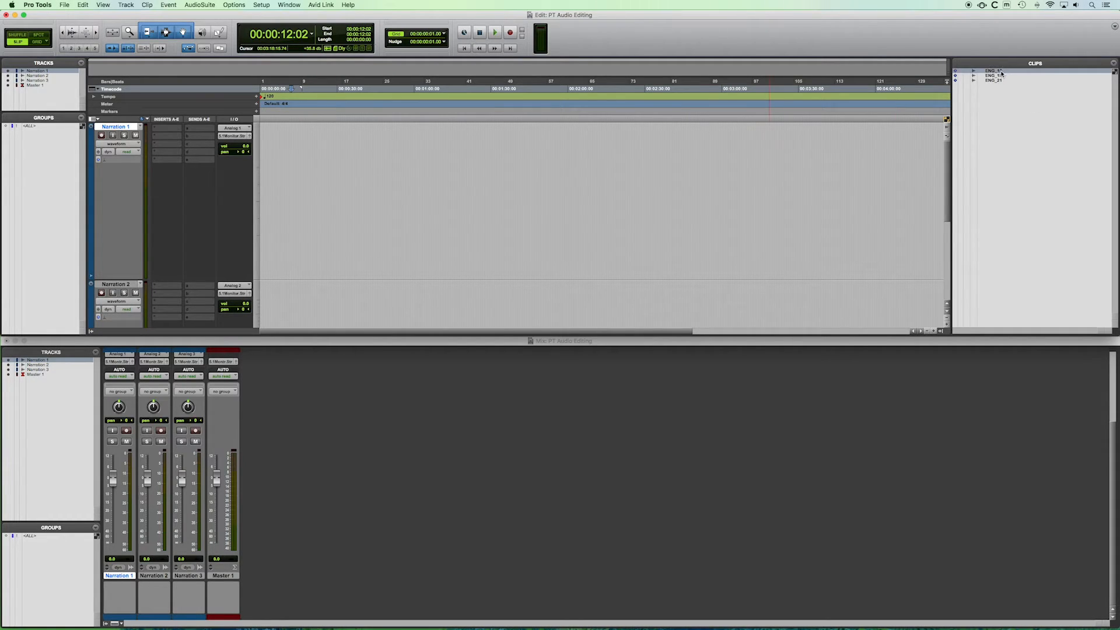
click(993, 71)
drag(994, 71, 288, 174)
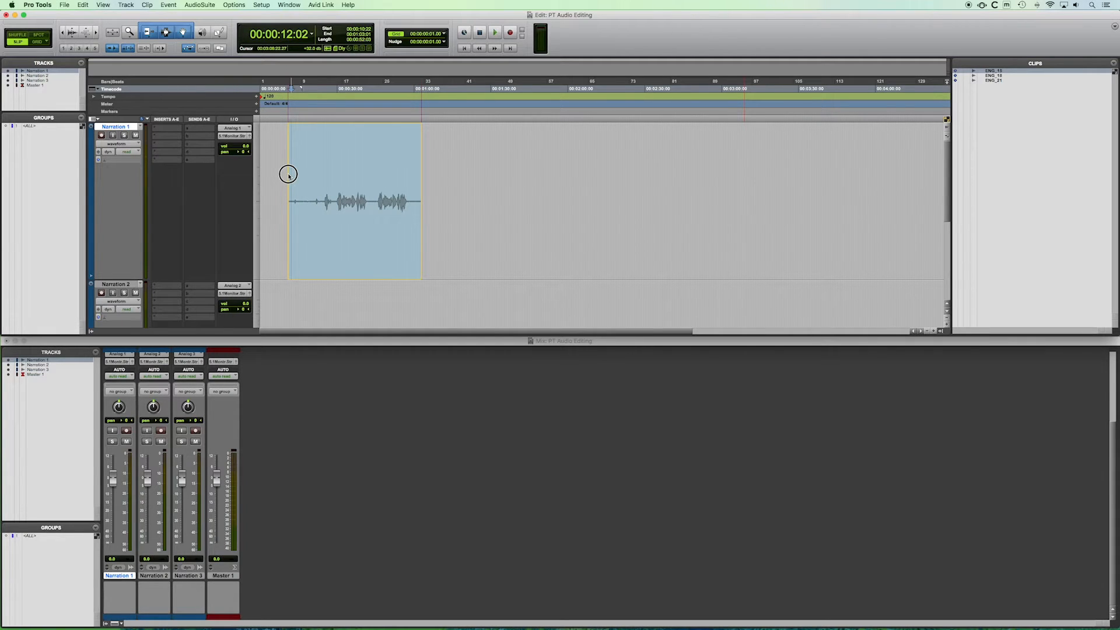
drag(288, 174, 289, 175)
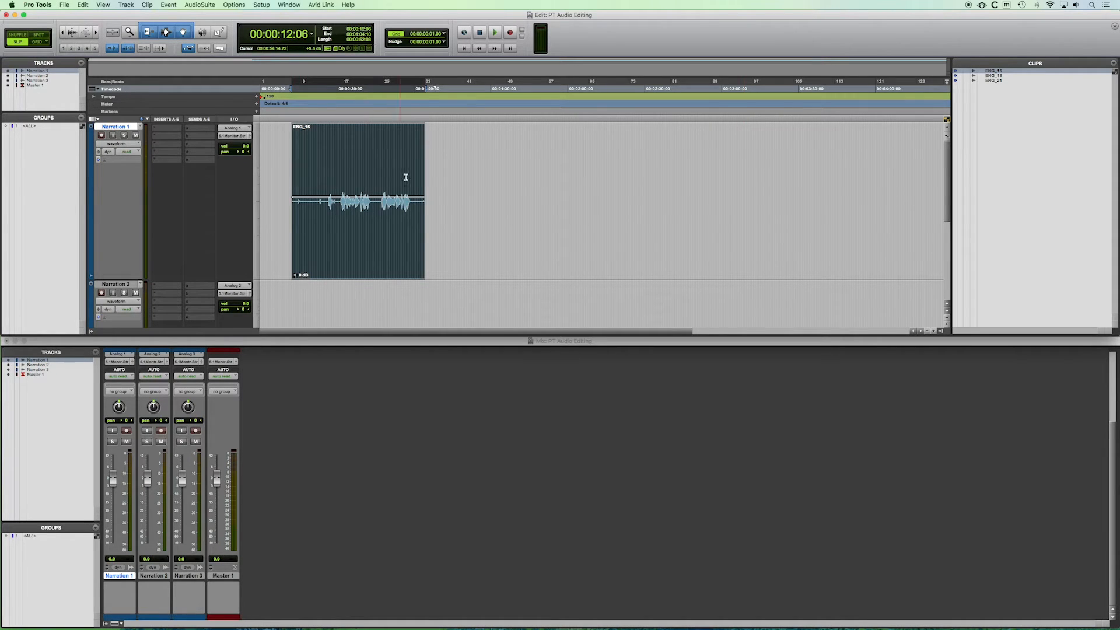
Move the ENG_18 clip to the session start and return the playhead to the beginning.
drag(369, 258, 332, 257)
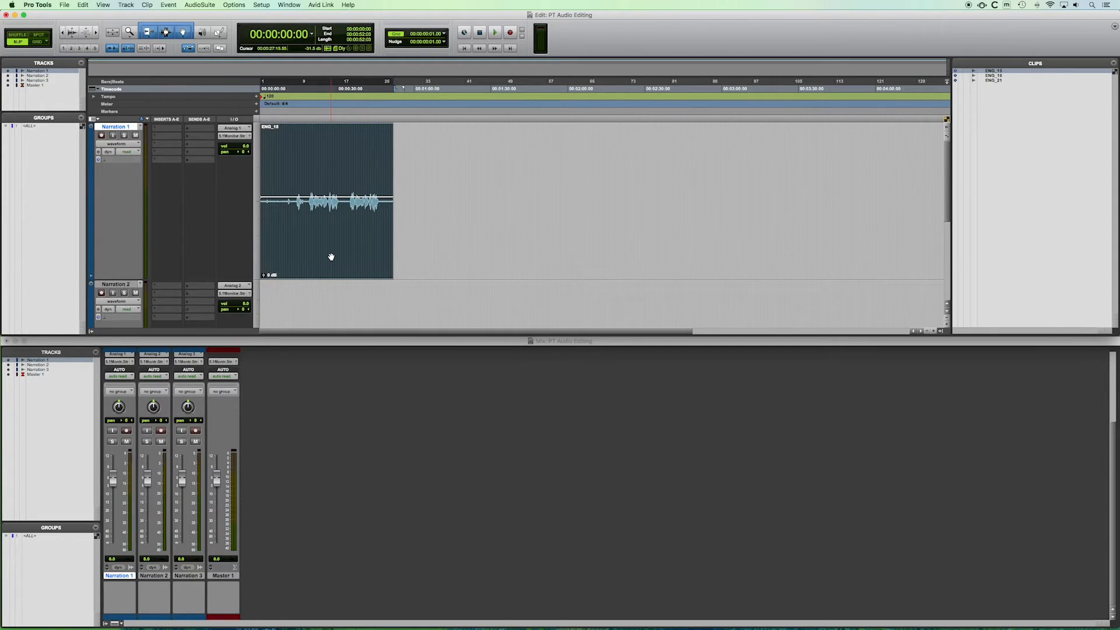
click(463, 51)
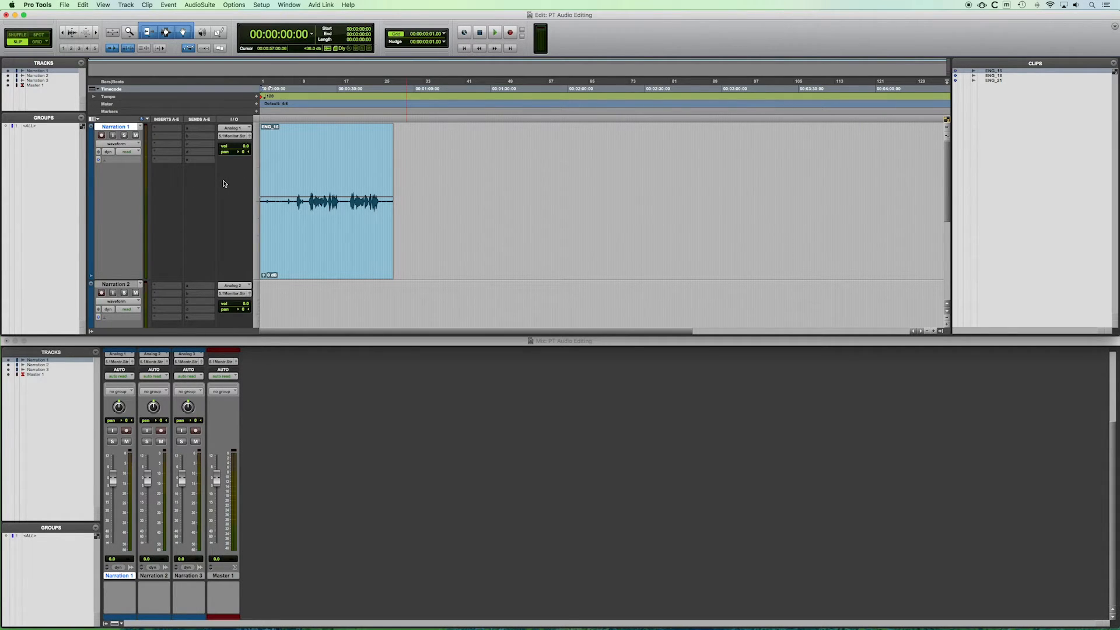
Play back the ENG_18 clip on Narration 1, zooming in on its waveform while listening.
key(space)
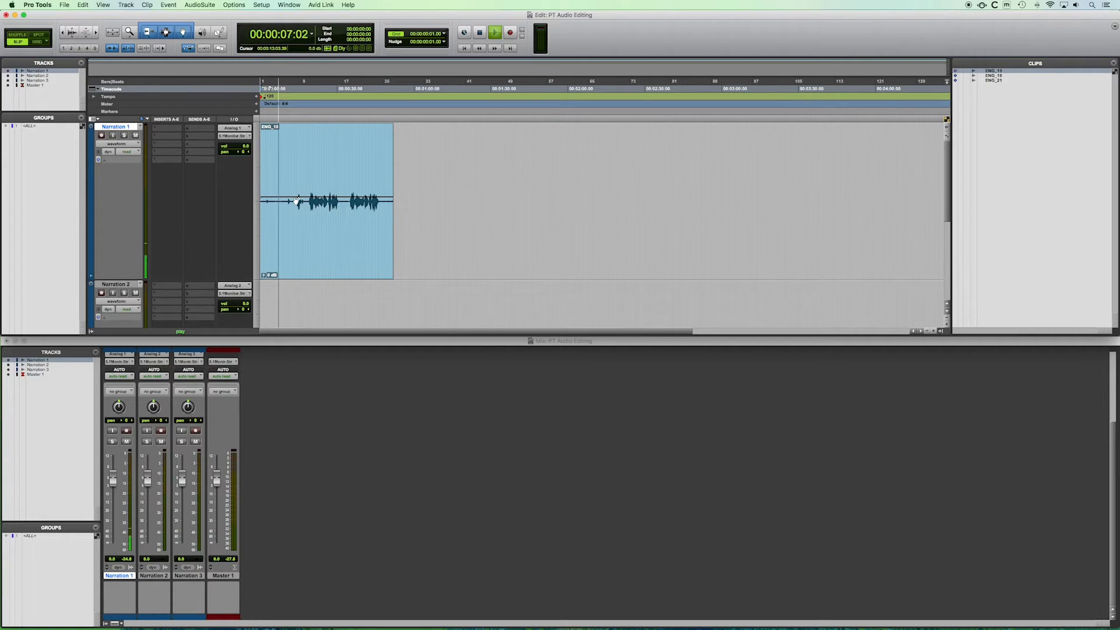
key(t)
key(t)
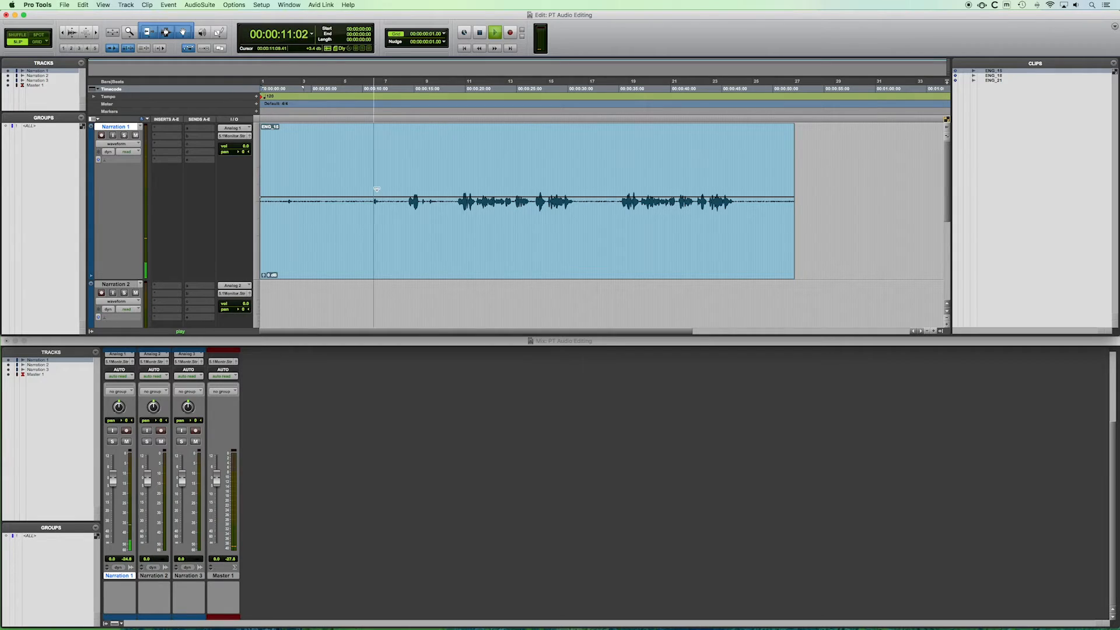
click(441, 151)
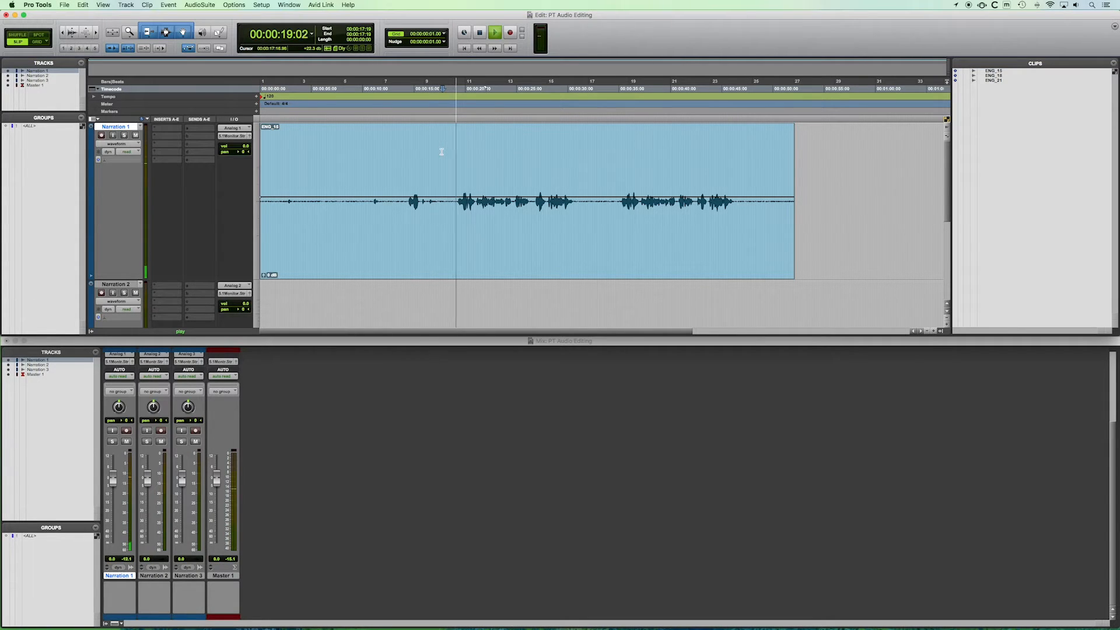
key(space)
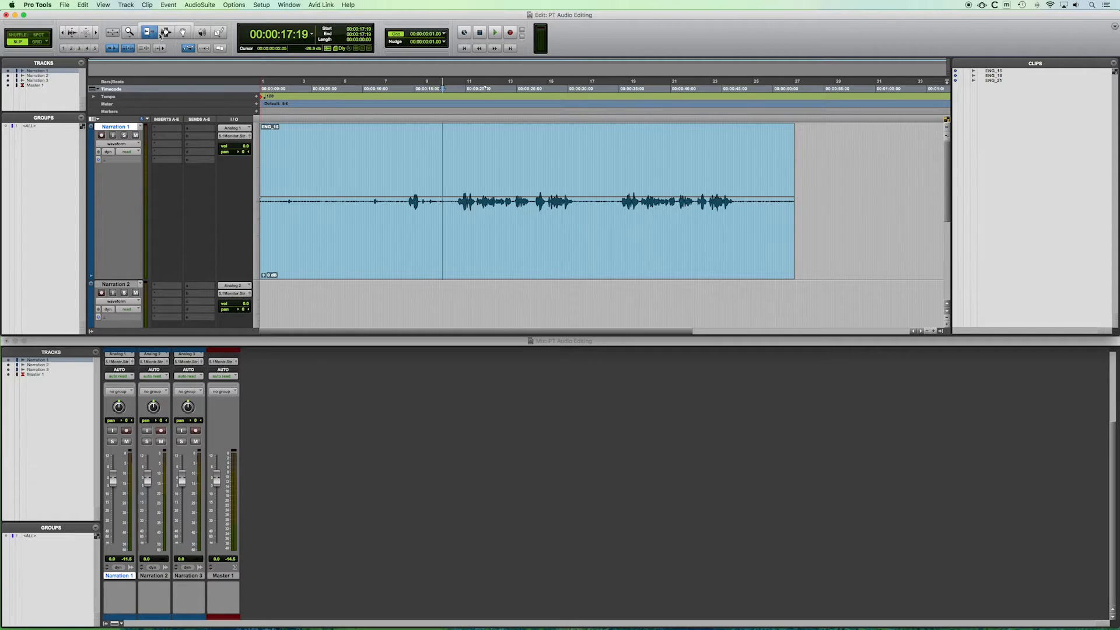
Try trimming the beginning of the ENG_18 clip with a different edit tool, and undo both edits.
click(165, 33)
click(156, 25)
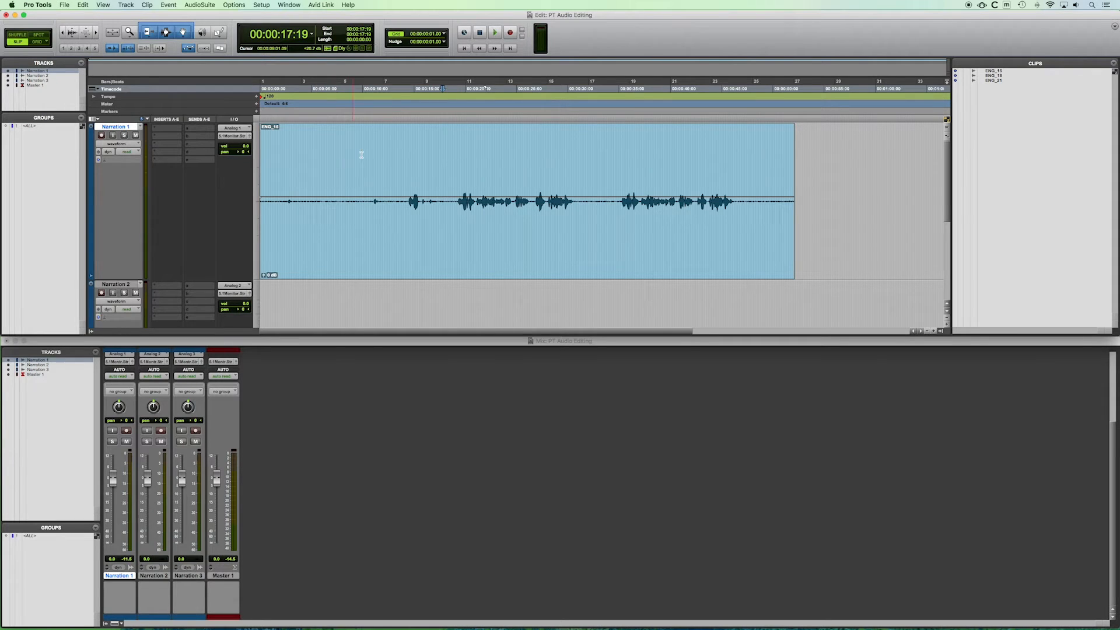
click(181, 33)
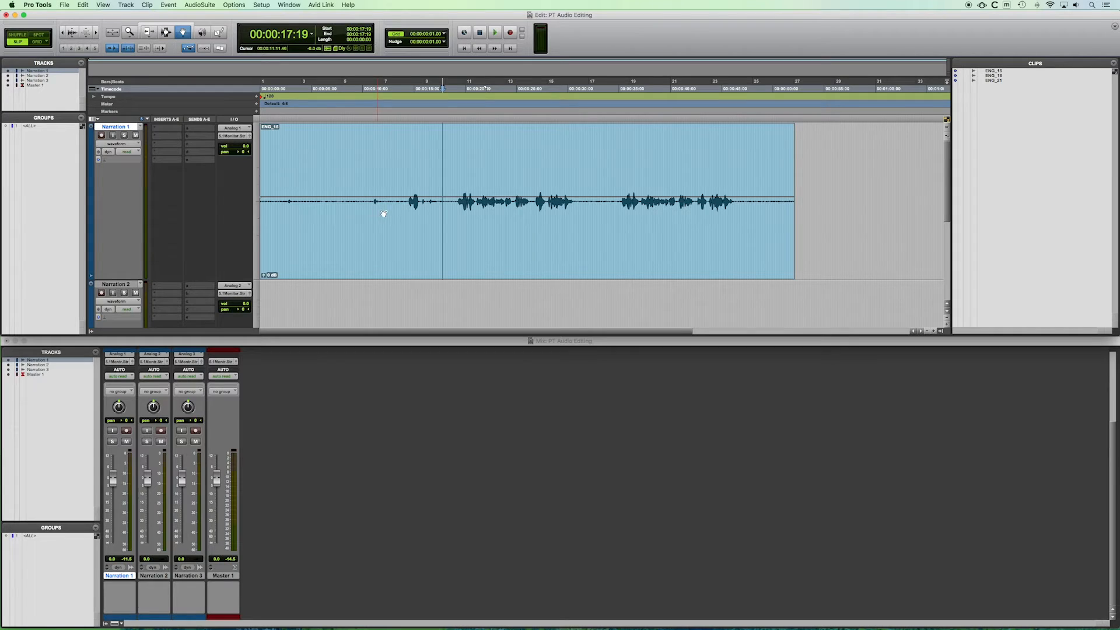
mouse_move(317, 154)
mouse_down()
mouse_move(330, 150)
mouse_move(313, 150)
mouse_move(318, 157)
mouse_up()
click(339, 198)
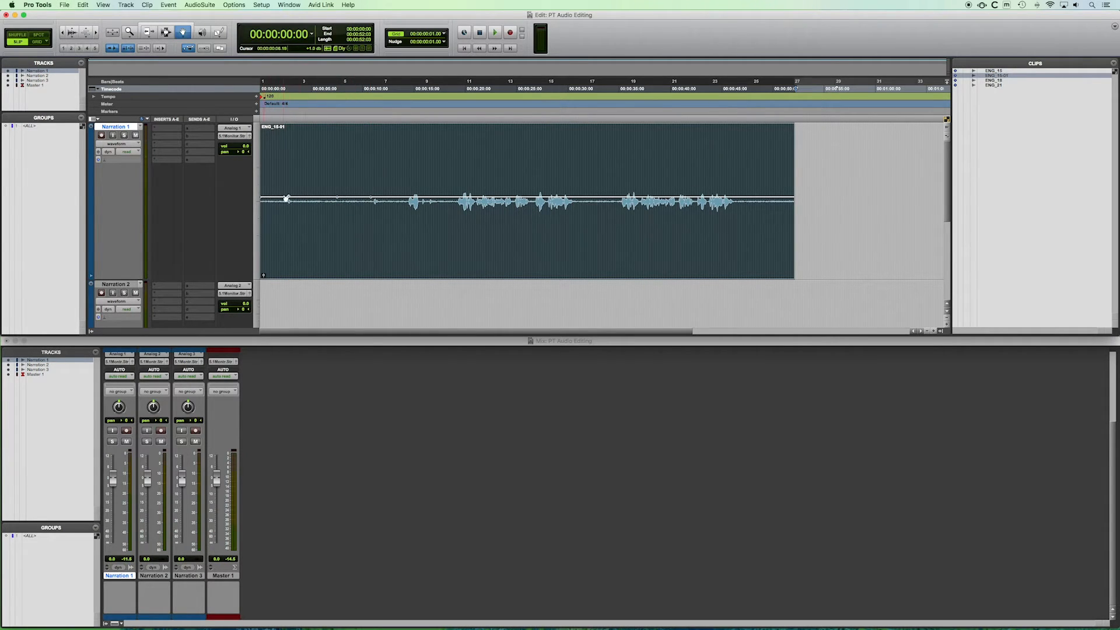
key(super+z)
key(super+z)
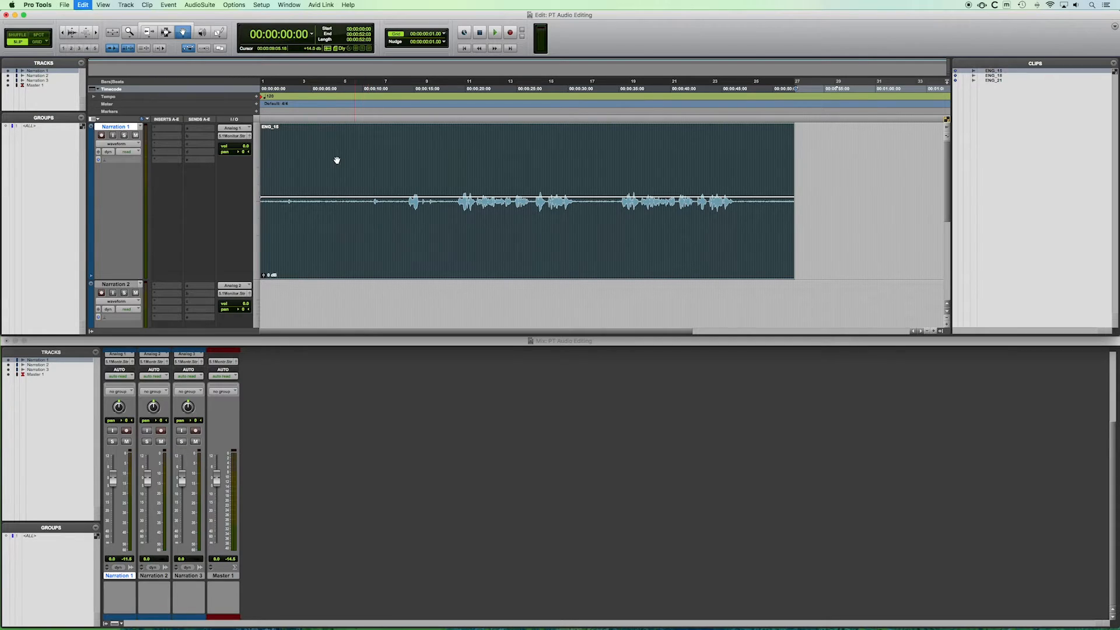
Trim the start of the ENG_18 clip in to about 19 seconds, and undo the trim.
click(157, 25)
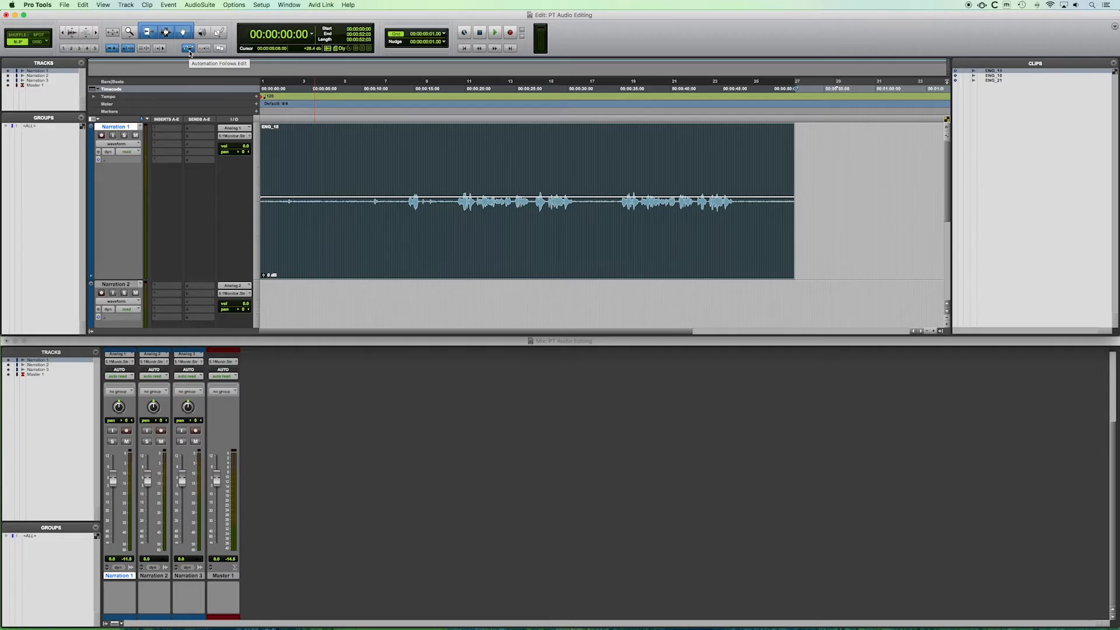
click(317, 147)
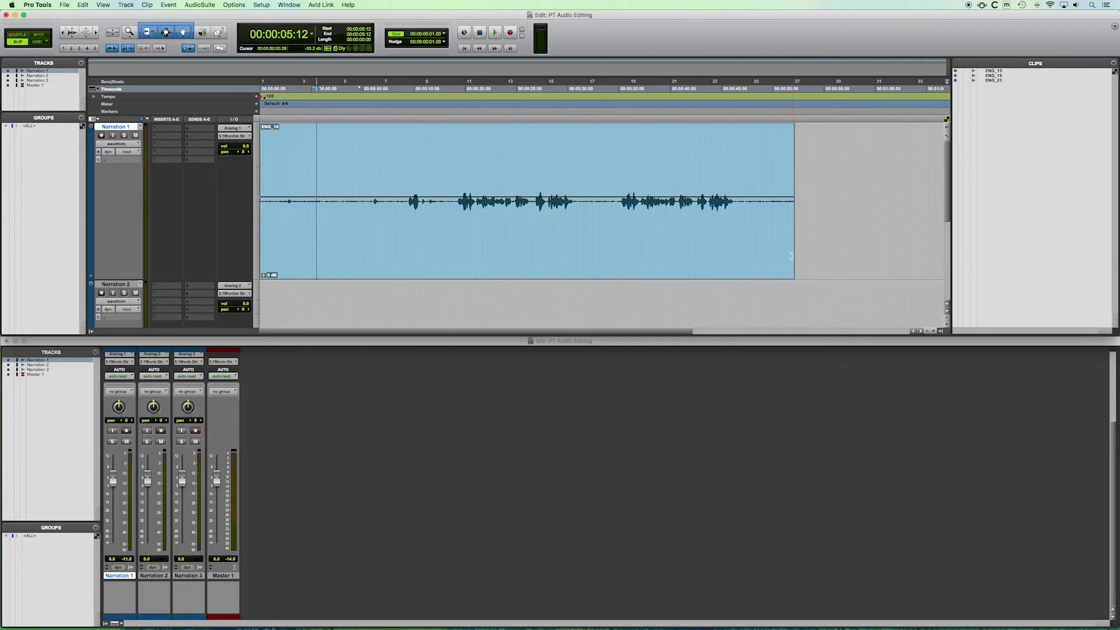
click(265, 257)
drag(264, 255, 456, 244)
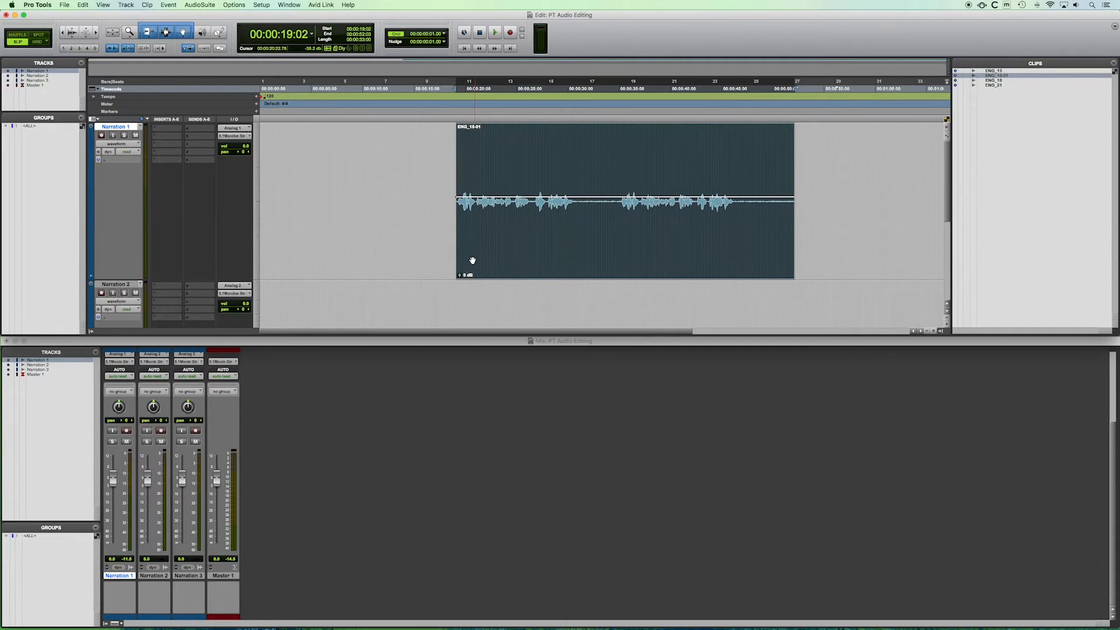
click(413, 185)
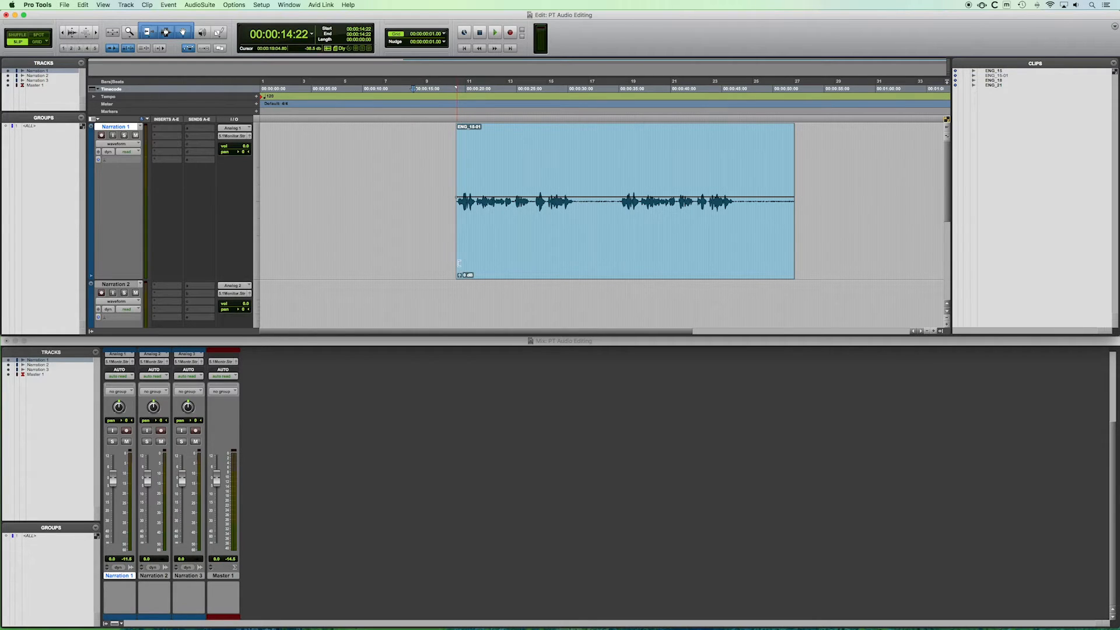
key(super+z)
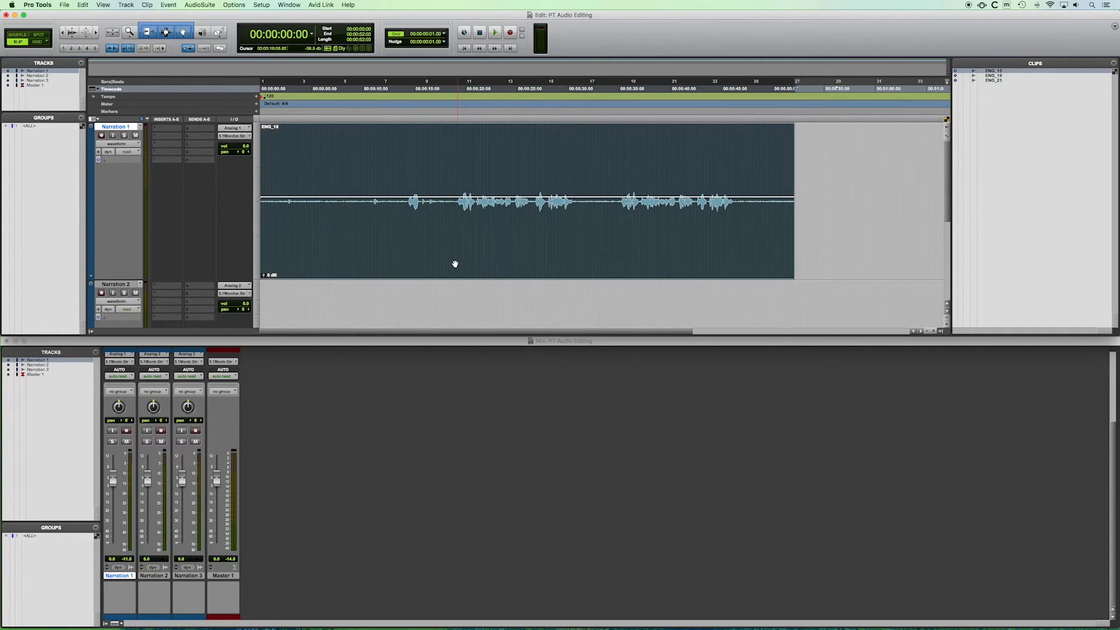
Separate the ENG_18 clip into two clips at about 19 seconds.
click(343, 163)
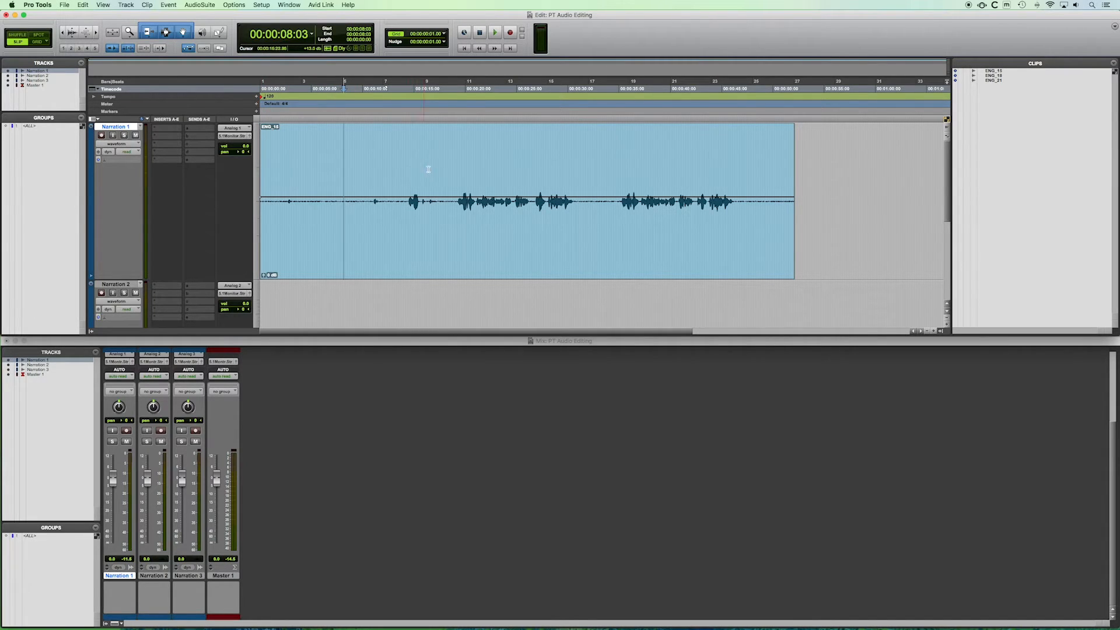
click(458, 164)
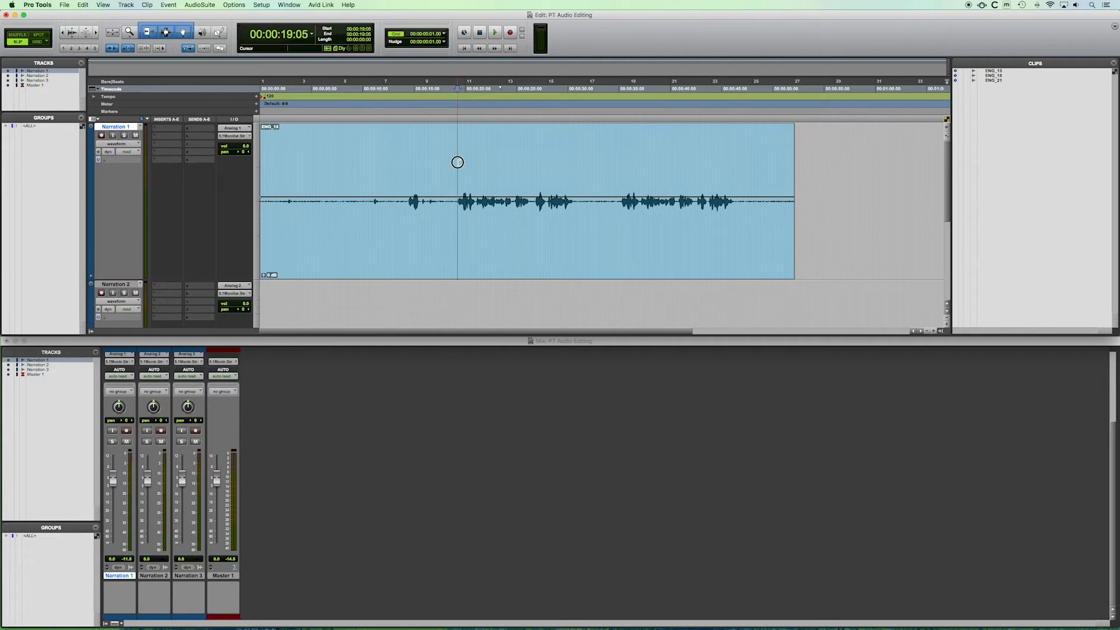
drag(456, 161, 249, 182)
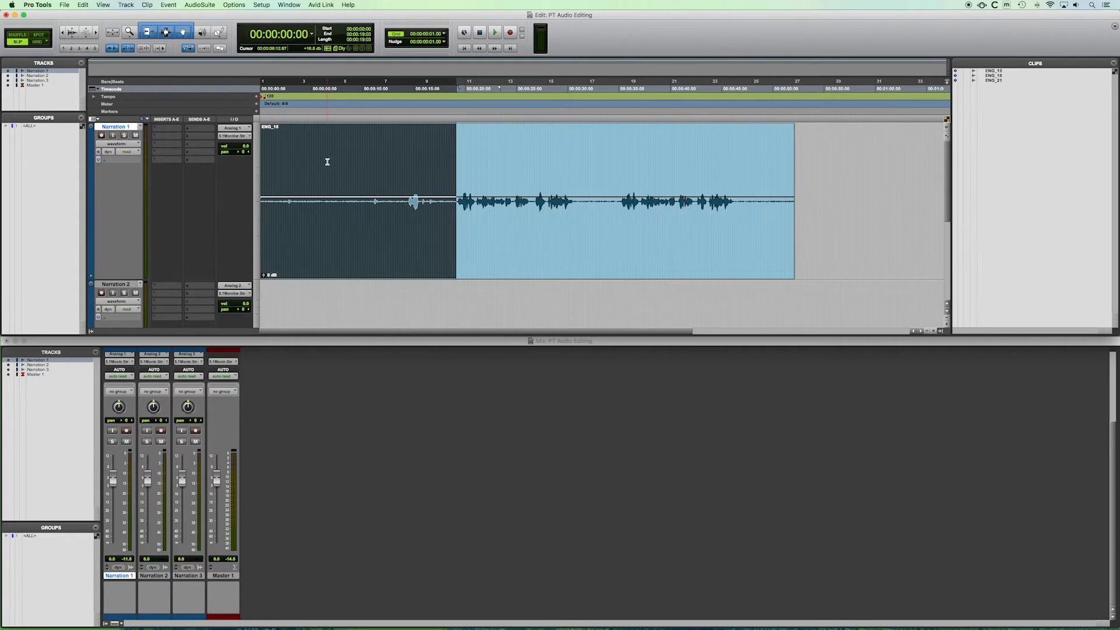
key(super+e)
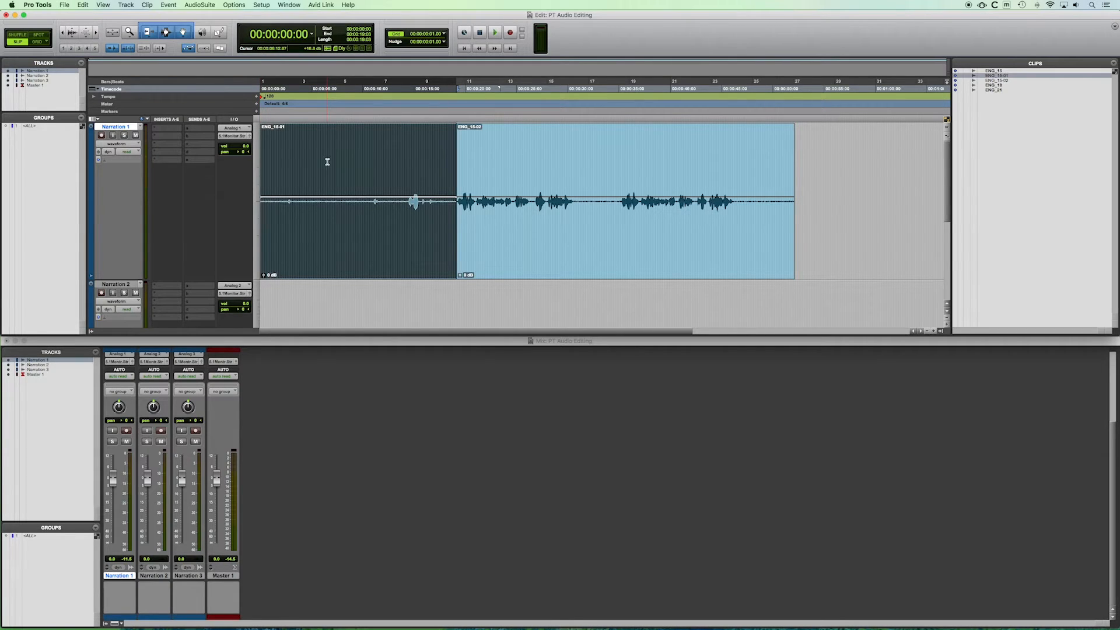
Move the second clip slightly later, leaving a short gap after the first clip.
click(482, 254)
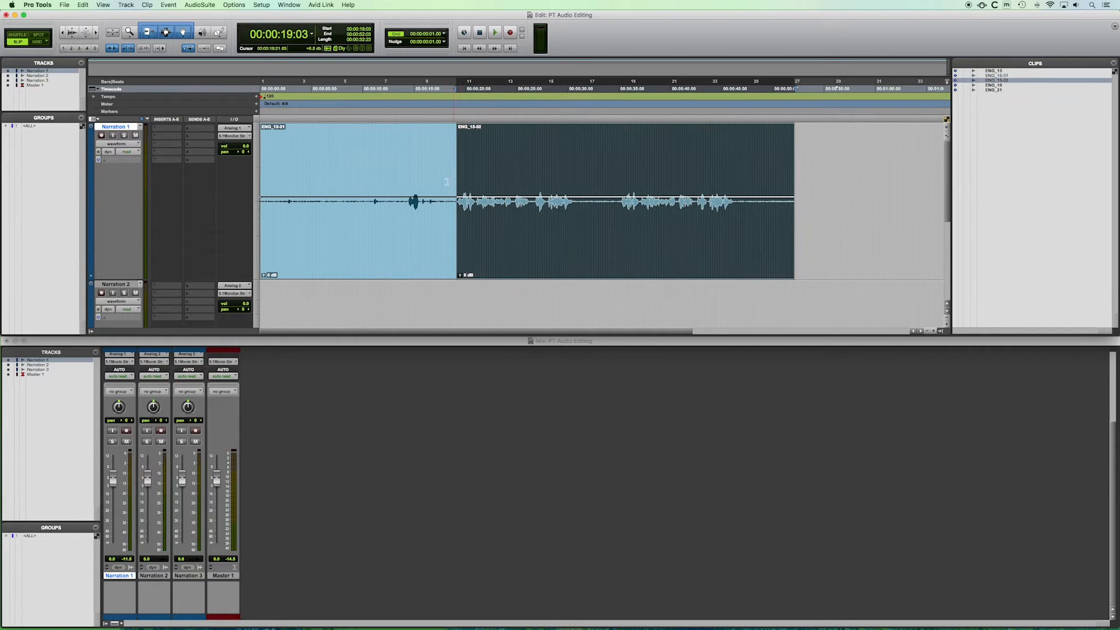
click(384, 168)
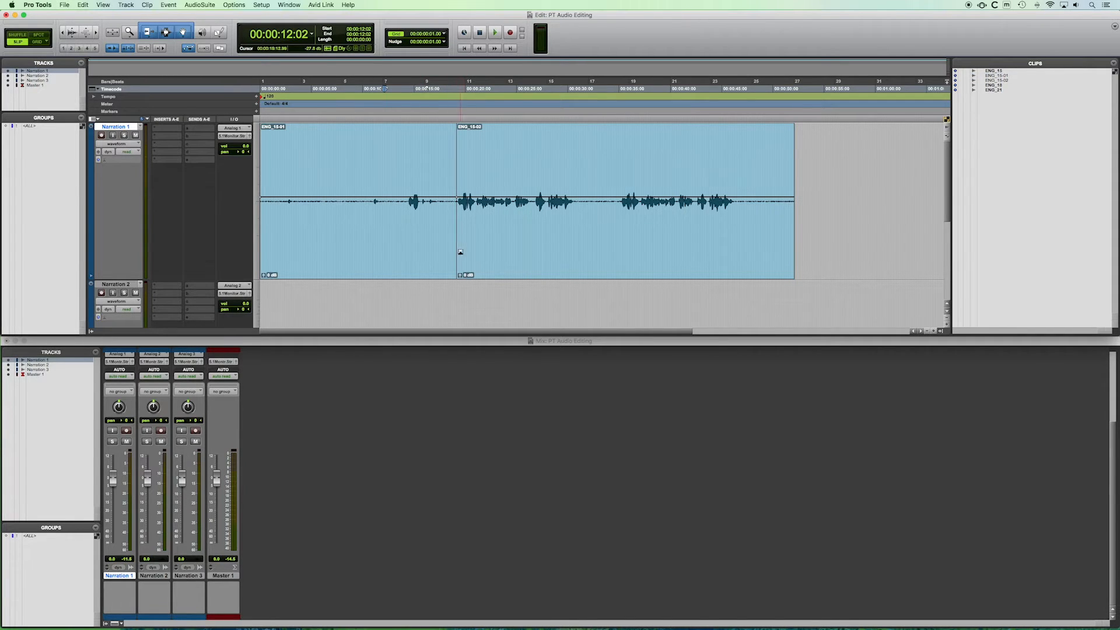
mouse_move(494, 254)
mouse_down()
mouse_move(572, 251)
mouse_move(500, 250)
mouse_up()
Delete the first clip and undo the deletion.
click(395, 253)
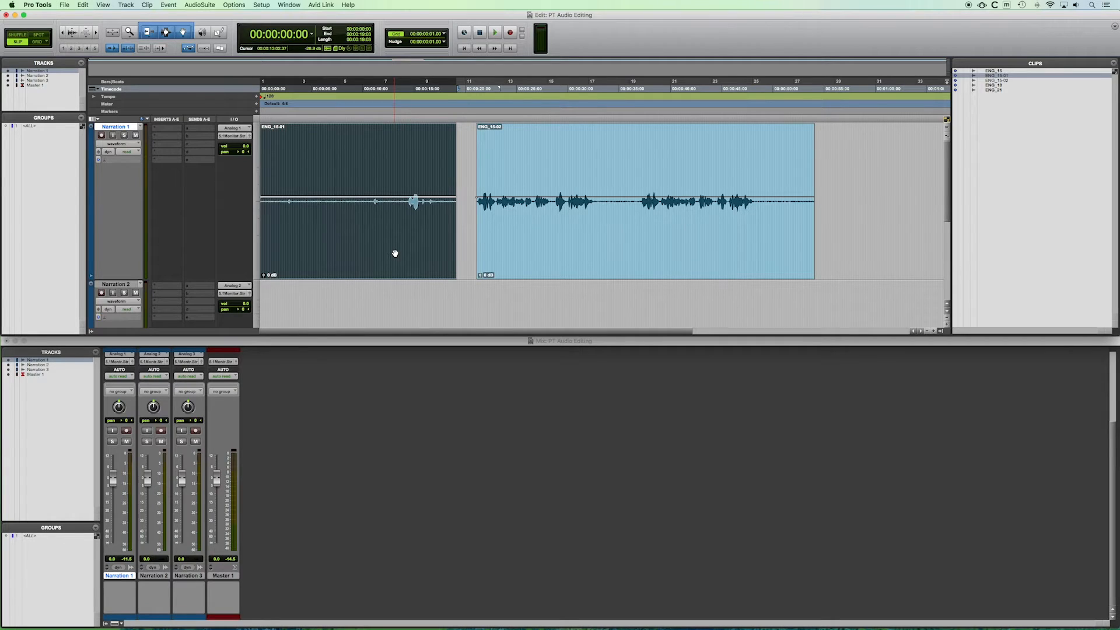
key(Delete)
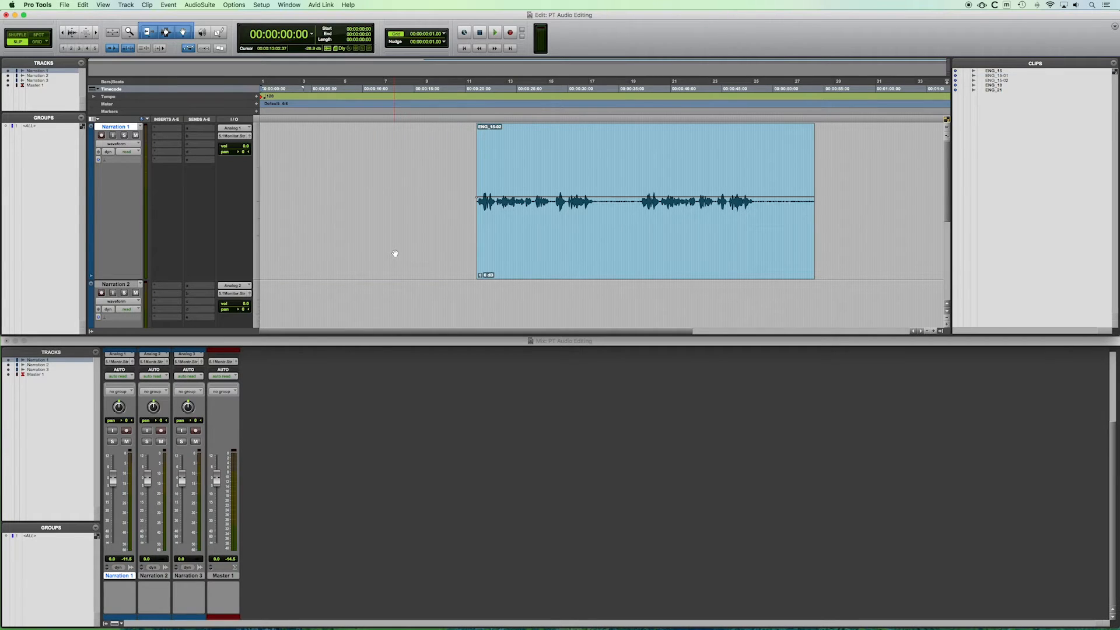
key(super+z)
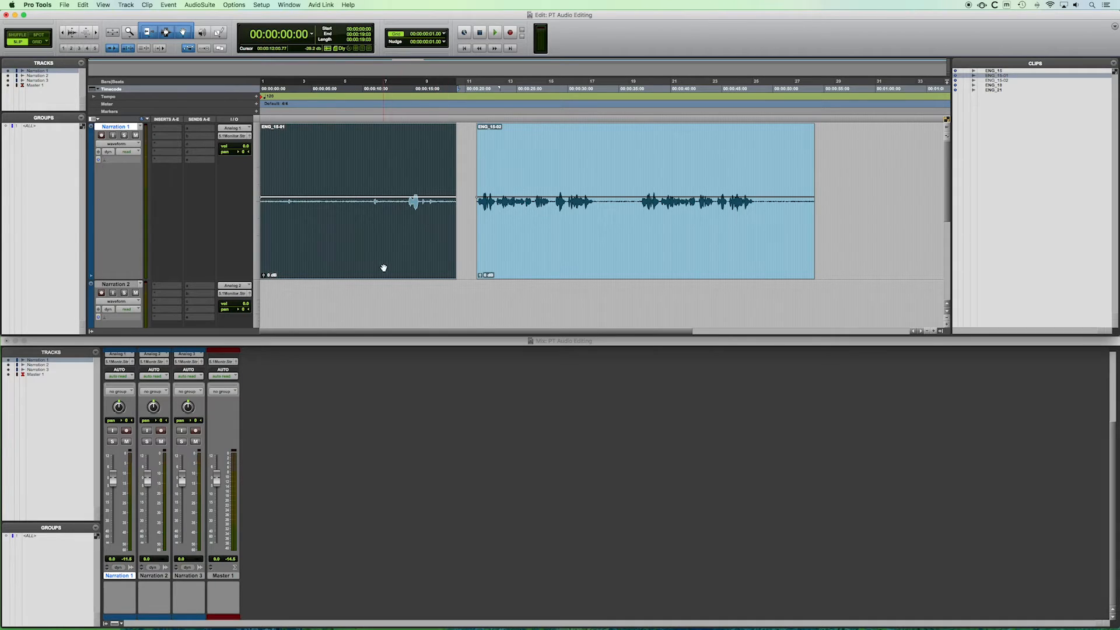
Audition the first clip, then delete it from the Narration 1 track.
click(420, 185)
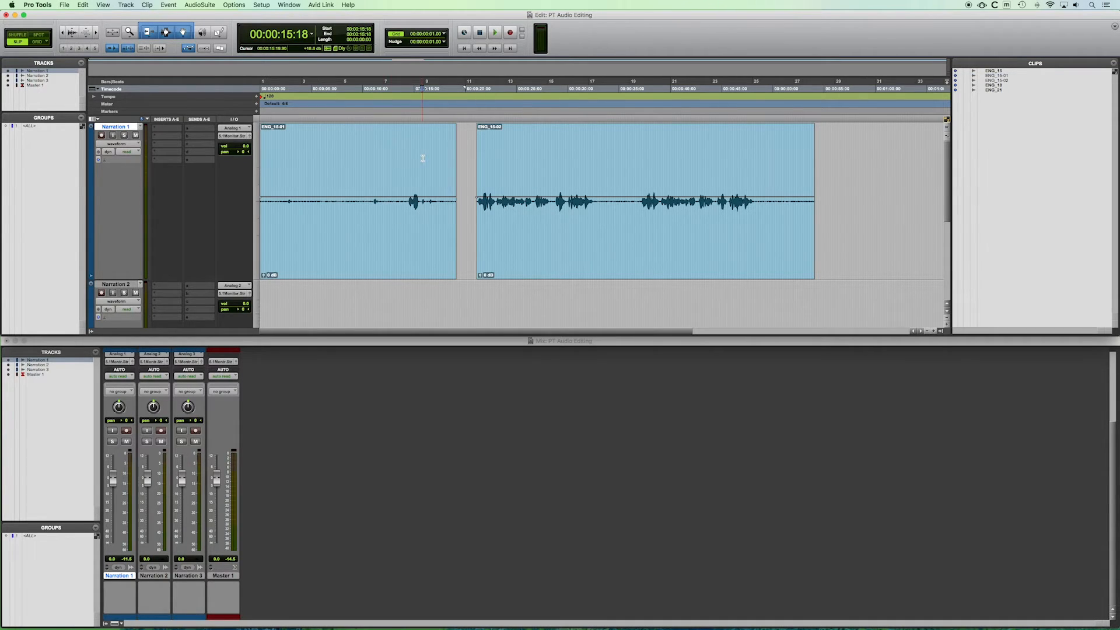
click(382, 257)
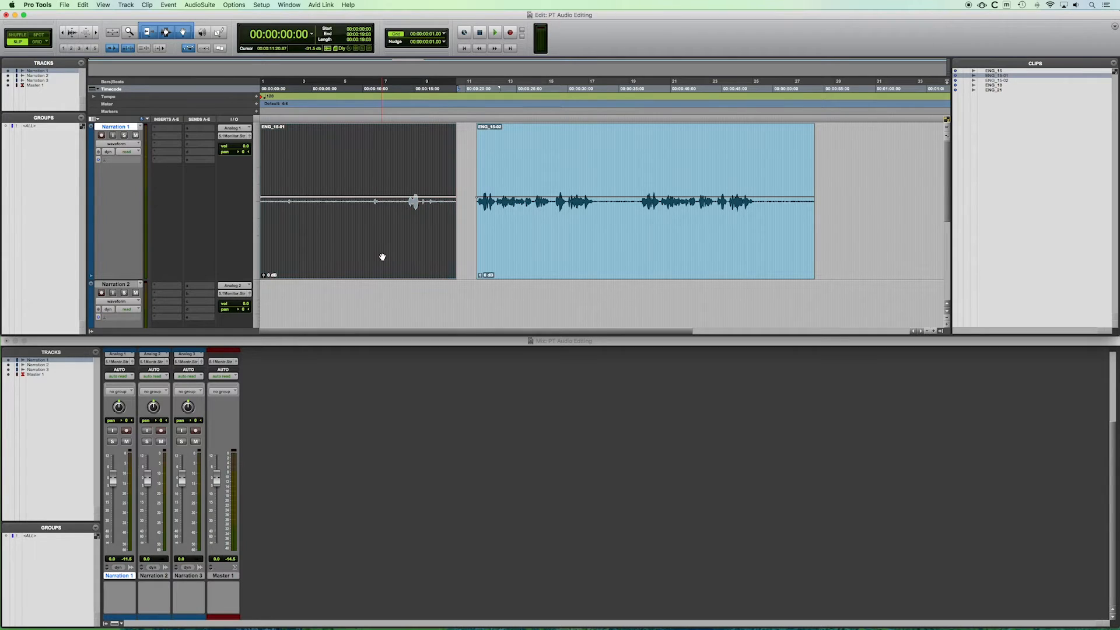
click(470, 150)
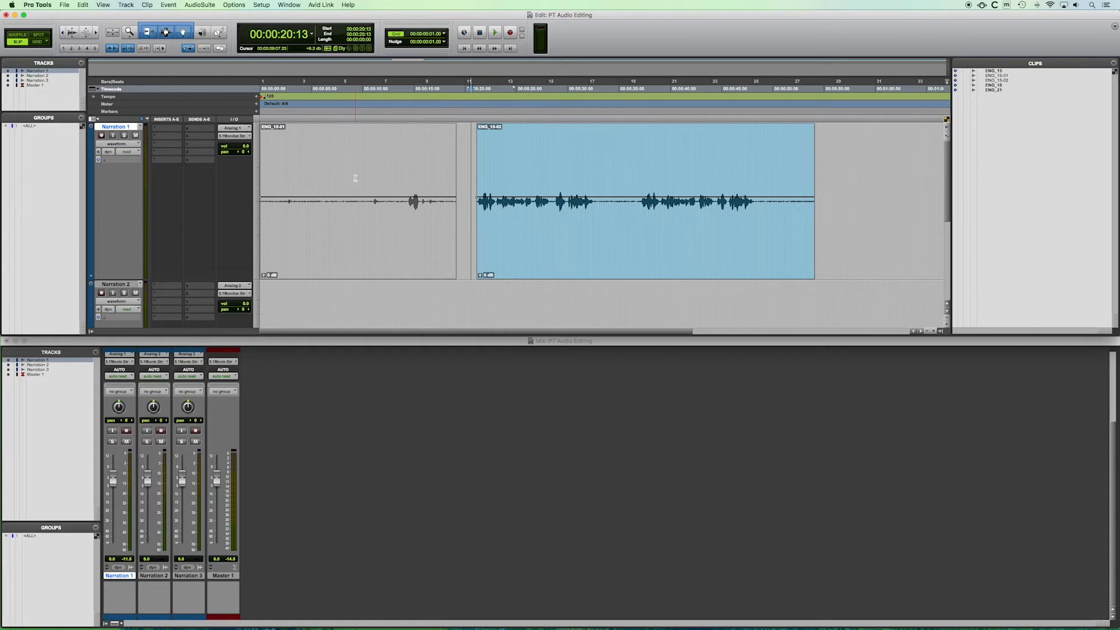
click(369, 152)
key(space)
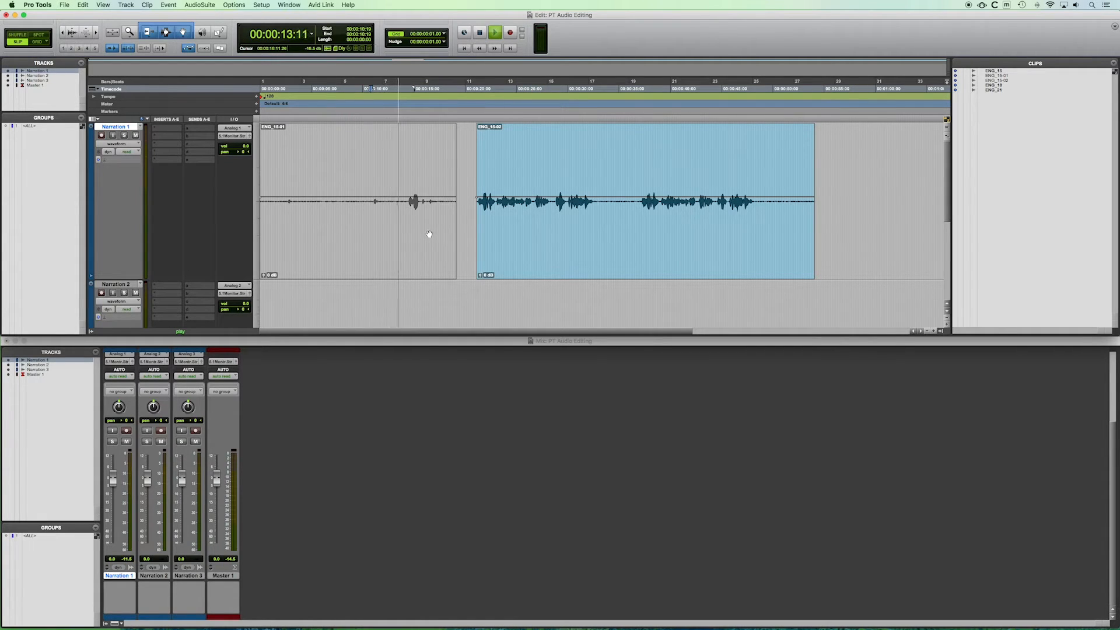
key(space)
click(411, 255)
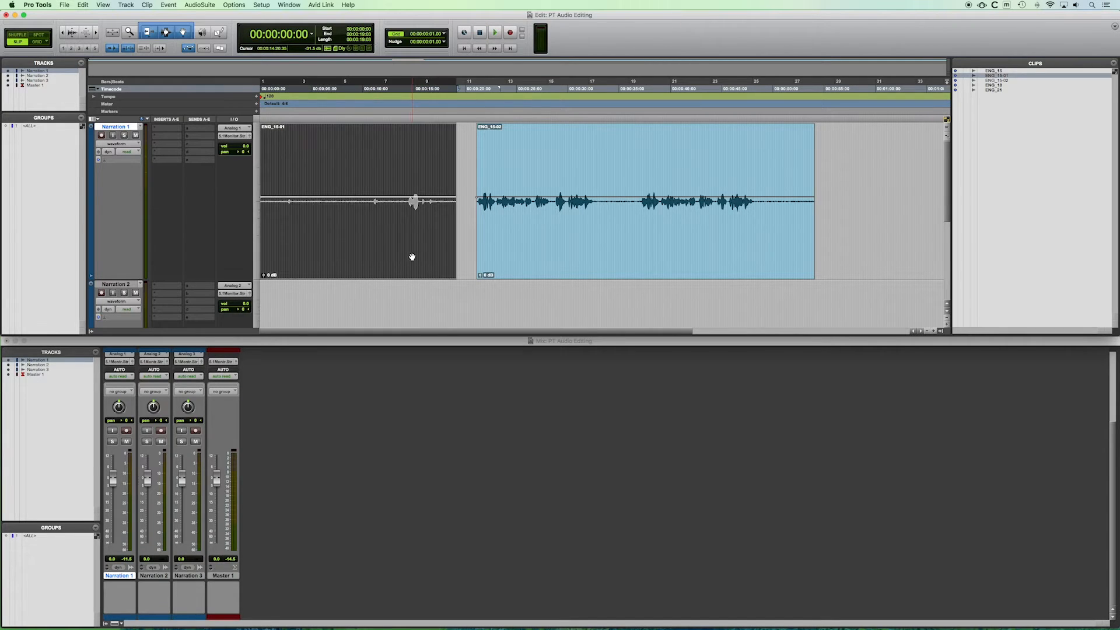
key(Delete)
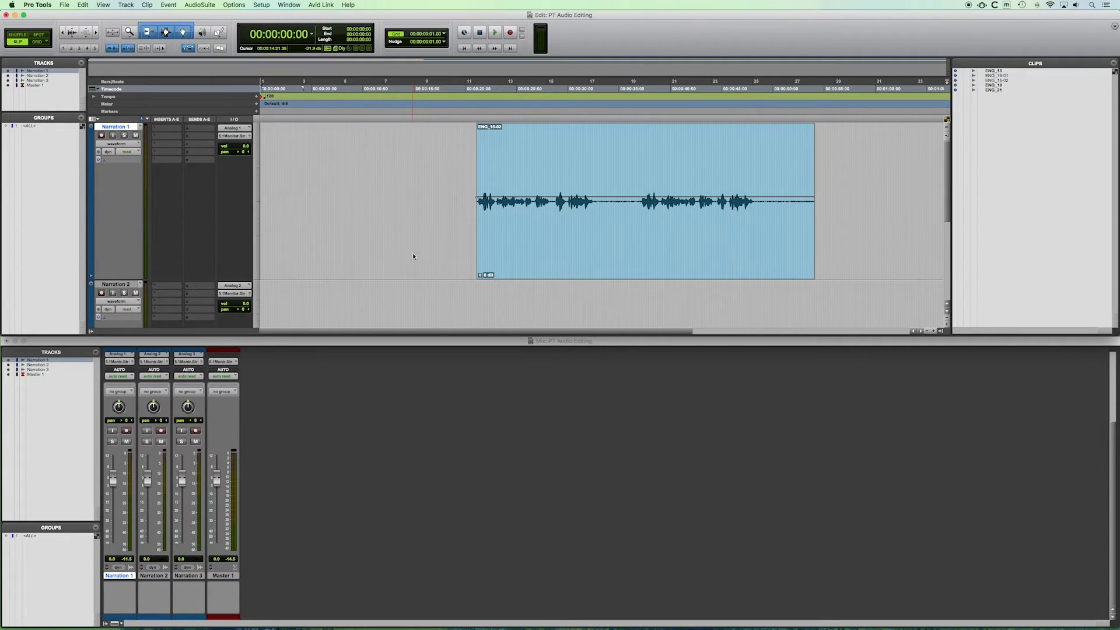
Move the remaining clip earlier so it starts at about 5 seconds.
drag(520, 253, 371, 250)
drag(350, 246, 362, 251)
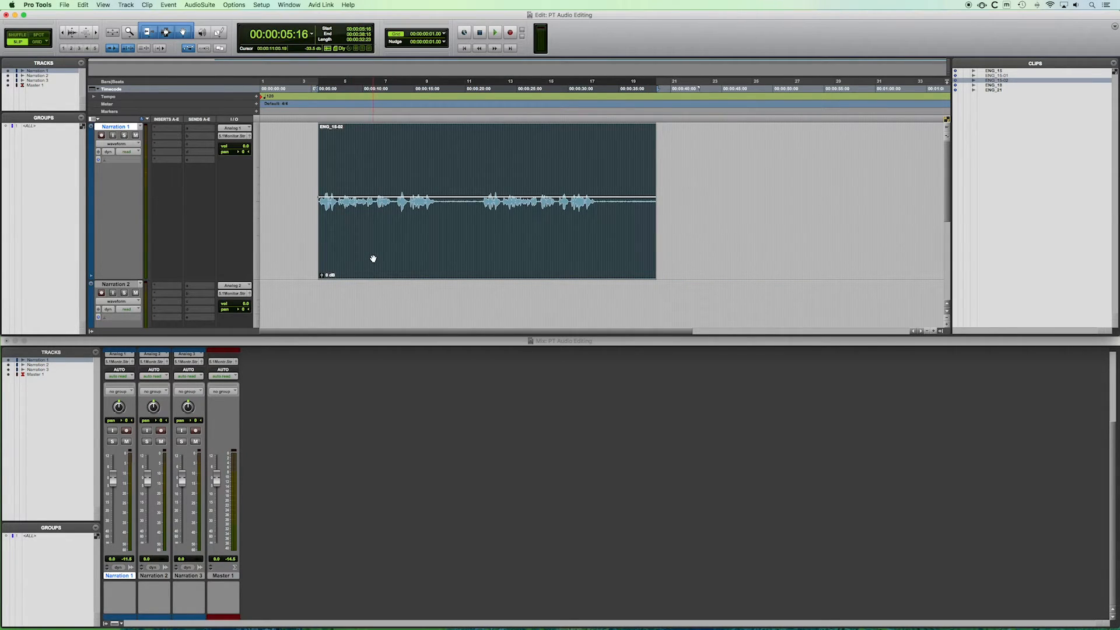
Zoom in closely on the start of the remaining clip and place the cursor there.
key(super+bracketright)
key(super+bracketright)
key(super+bracketright)
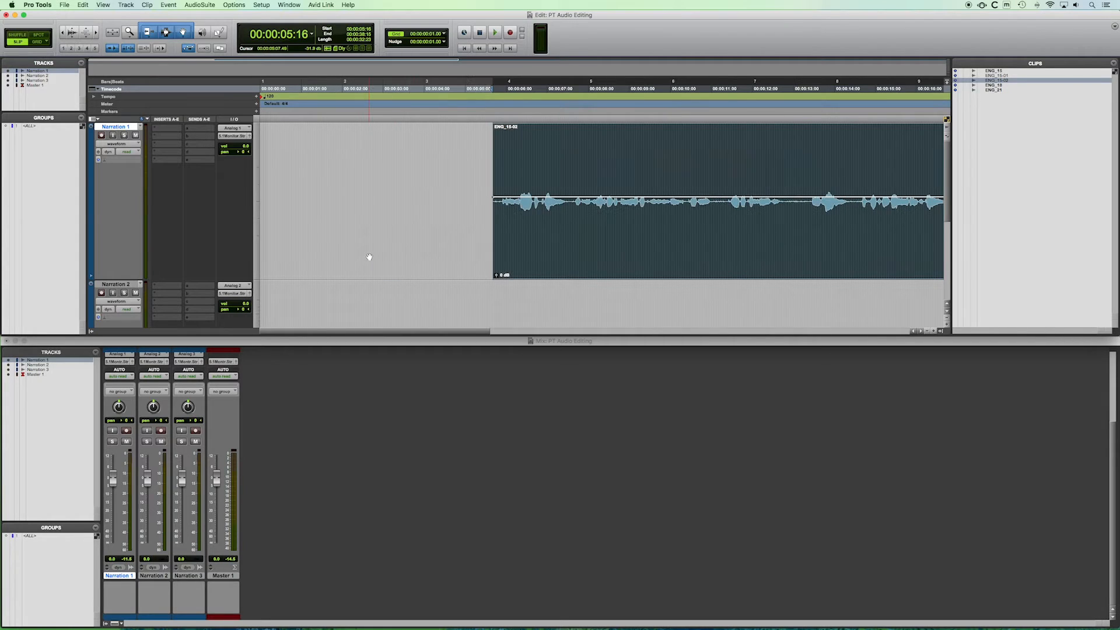
scroll(447, 237, right, 3)
scroll(446, 237, right, 2)
key(super+bracketright)
scroll(446, 236, right, 4)
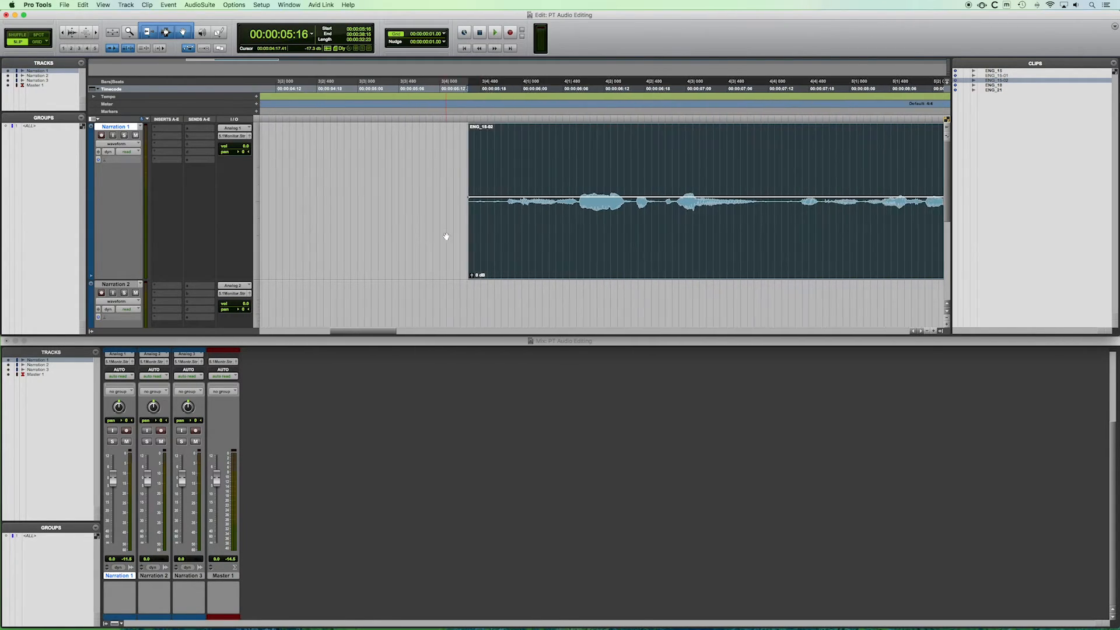
key(super+bracketright)
scroll(446, 236, right, 1)
scroll(446, 236, right, 2)
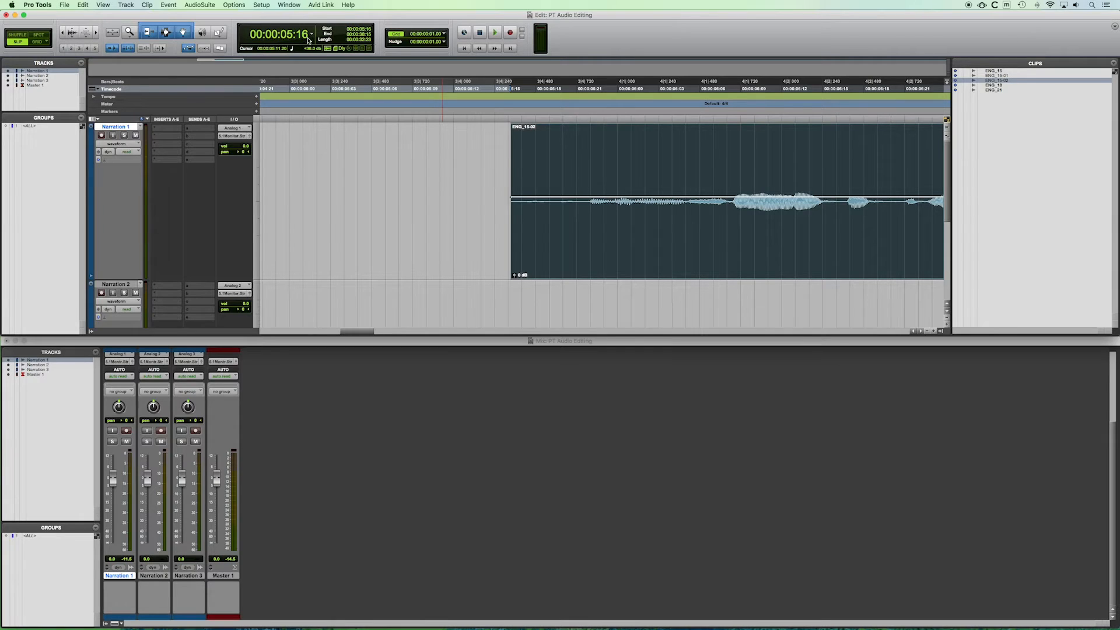
click(482, 155)
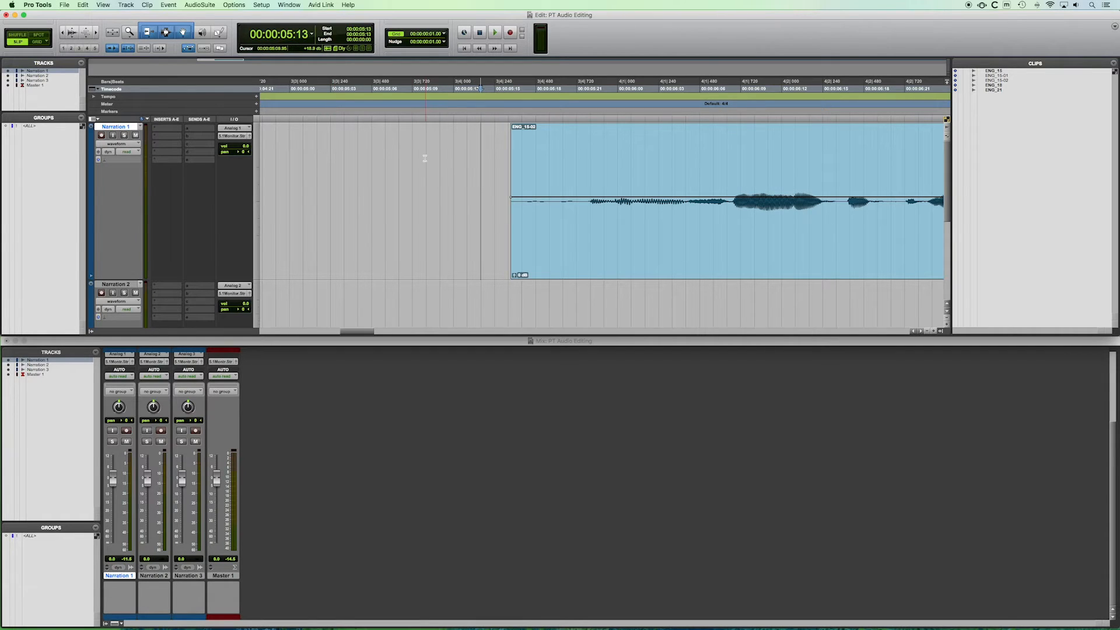
Switch the main counter display to Min:Secs.
click(312, 34)
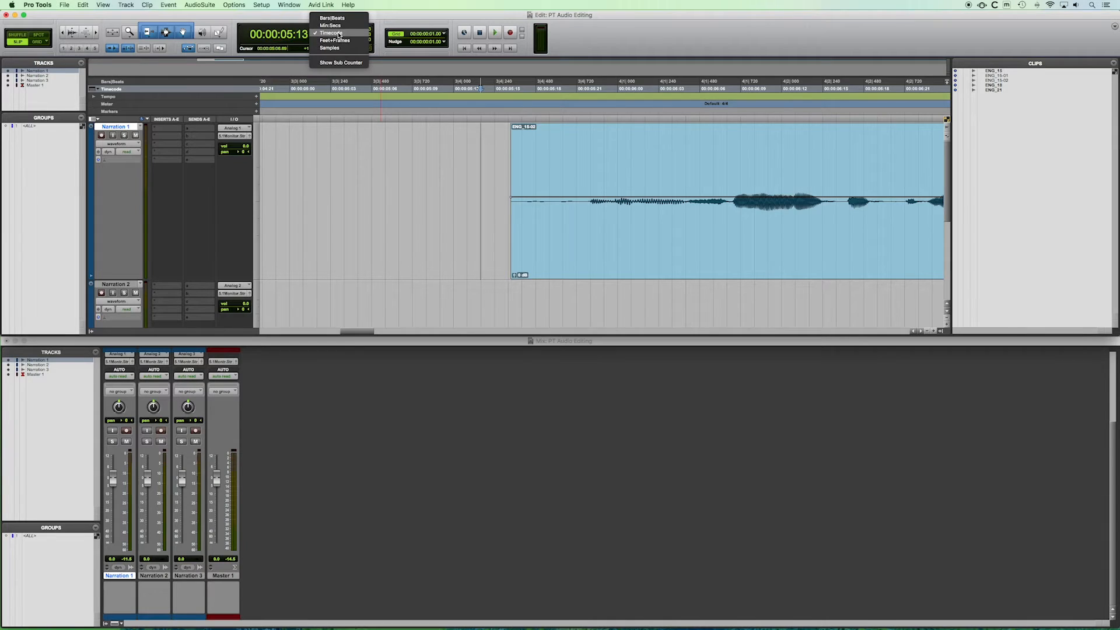
click(330, 25)
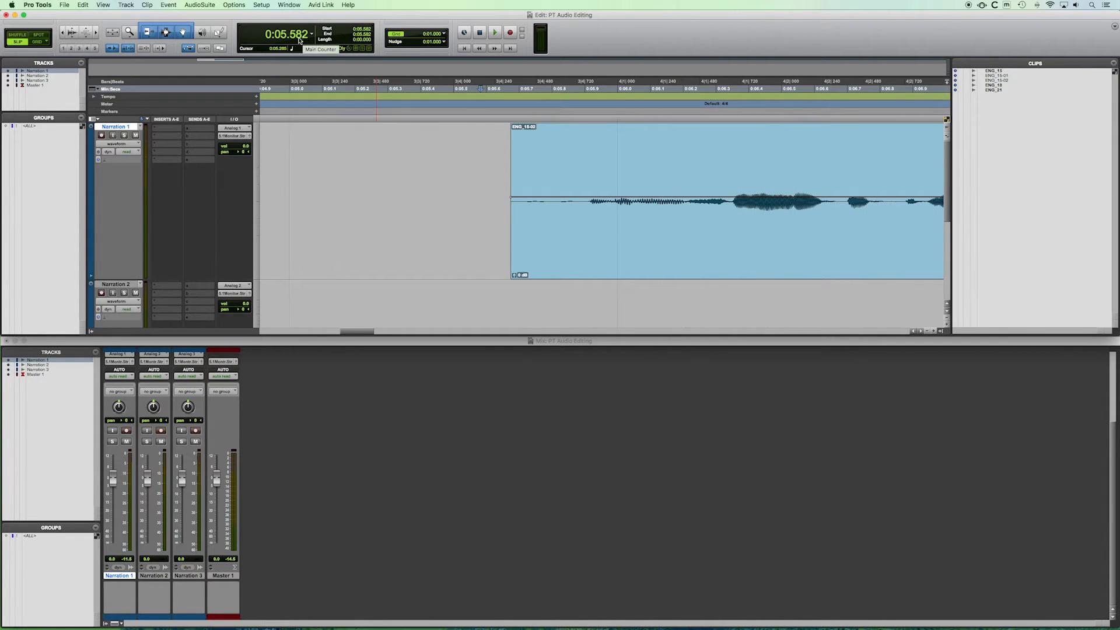
Place the cursor near the clip's start and zoom out and back in to check its position.
click(464, 172)
click(429, 181)
key(r)
key(r)
key(r)
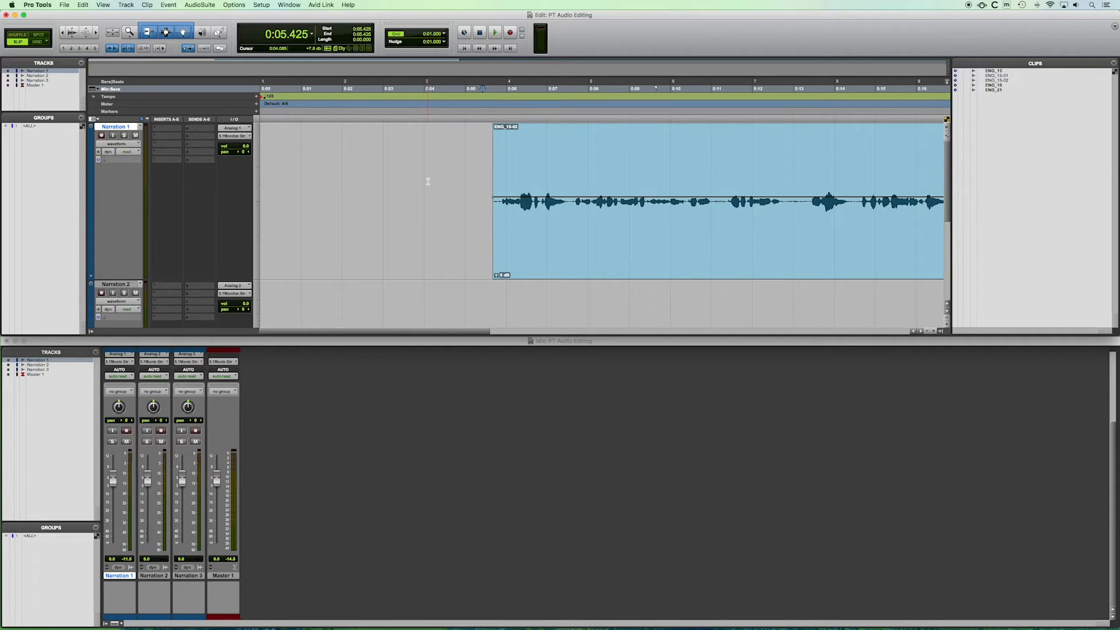
key(r)
key(t)
key(t)
Set the nudge value to 100 msec, checking the zoom level around the clip's start.
click(444, 34)
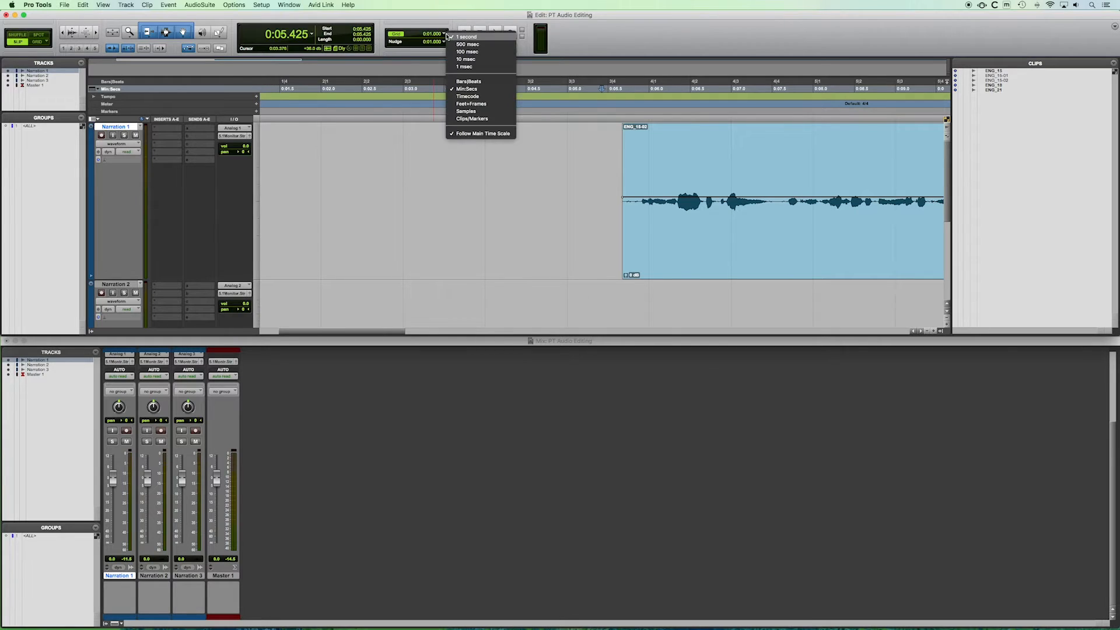
click(469, 59)
key(super+bracketright)
key(super+bracketright)
key(super+bracketright)
key(super+bracketleft)
key(super+bracketleft)
key(super+bracketleft)
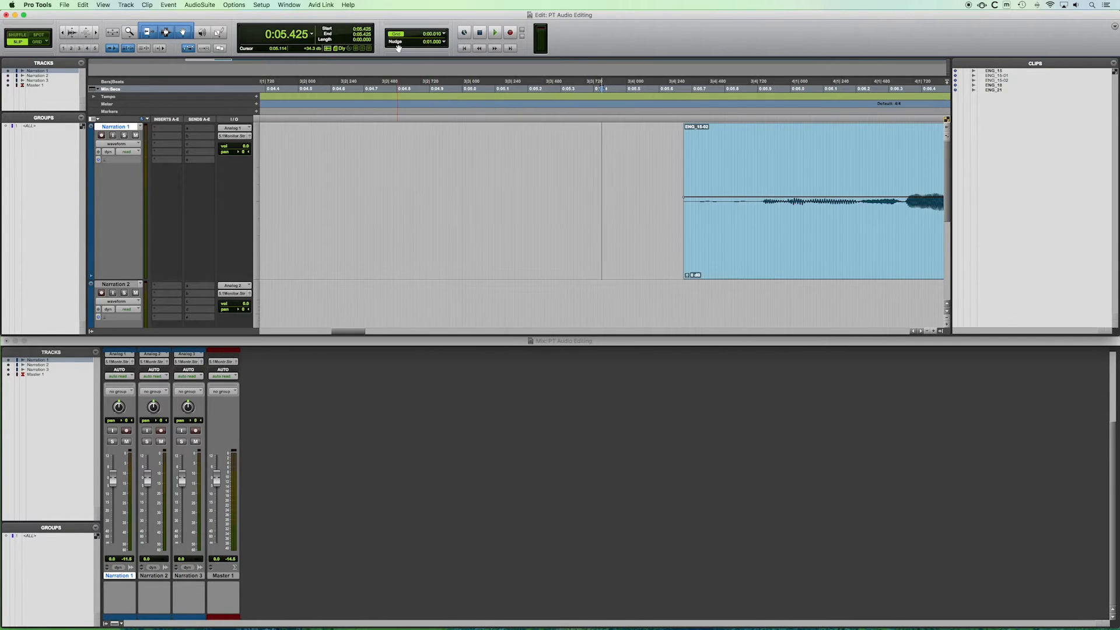
click(444, 37)
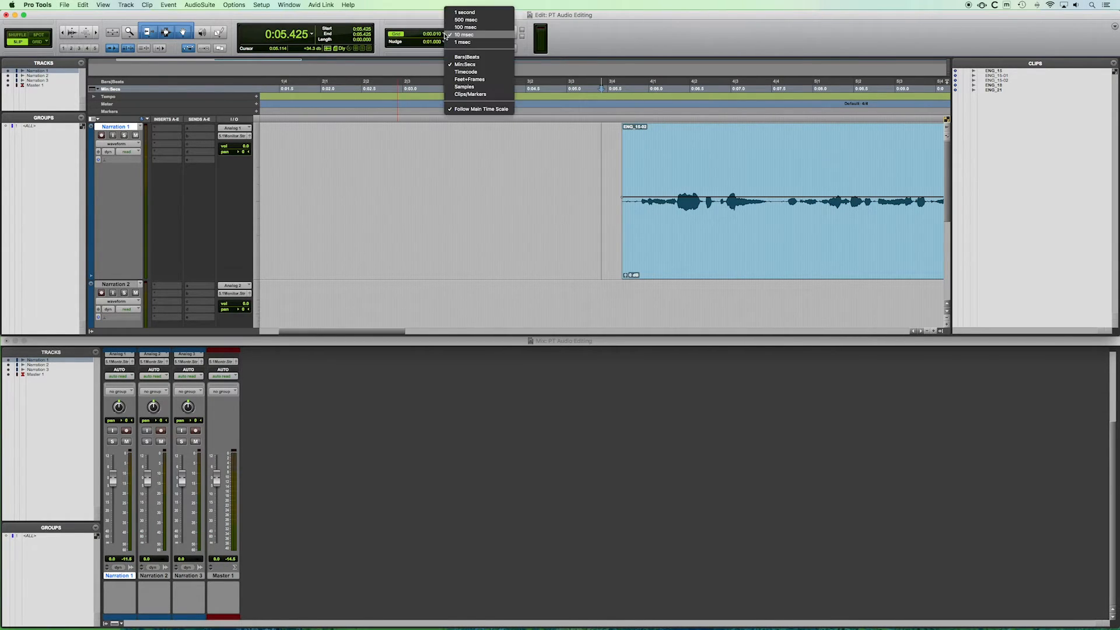
click(475, 26)
key(super+bracketright)
key(super+bracketright)
key(super+bracketright)
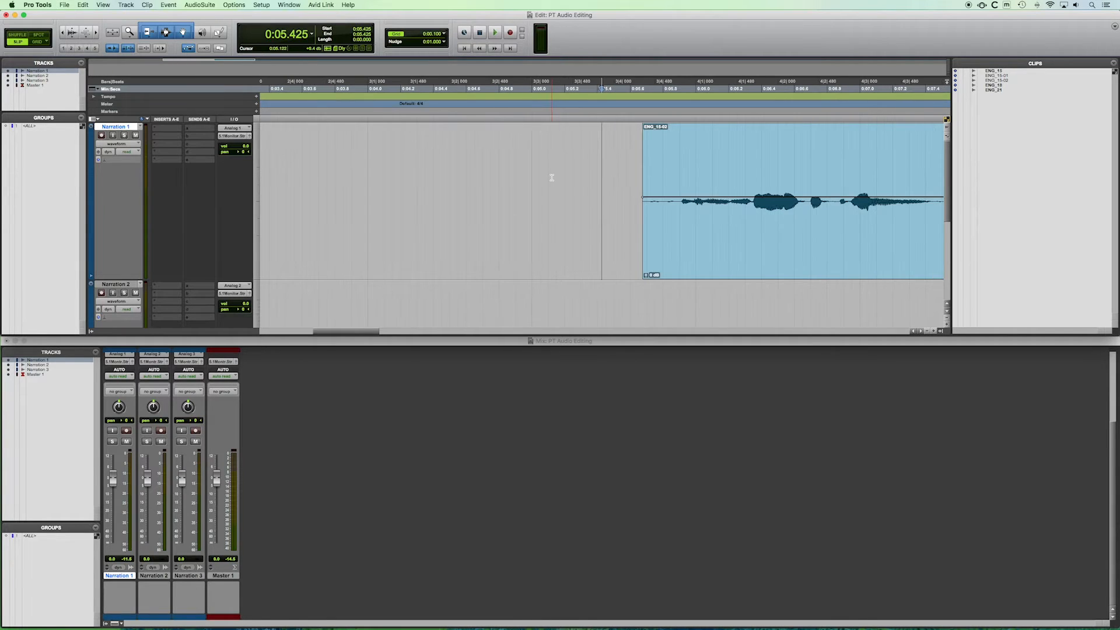
key(super+bracketleft)
key(super+bracketleft)
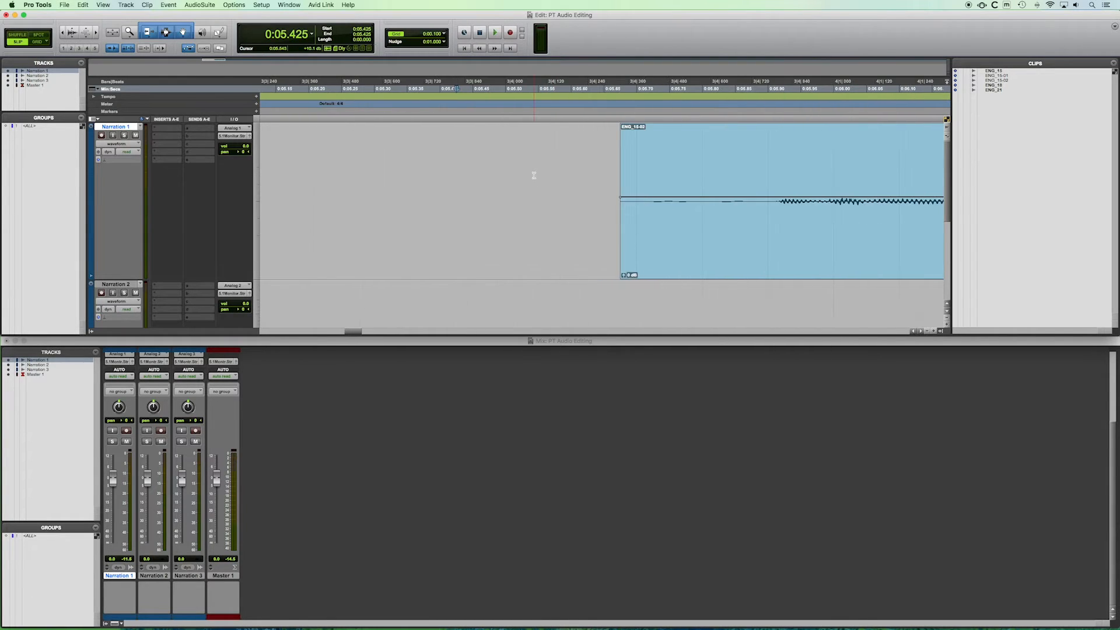
Place the cursor just before the clip's start and play back to audition its beginning.
double_click(542, 245)
click(391, 194)
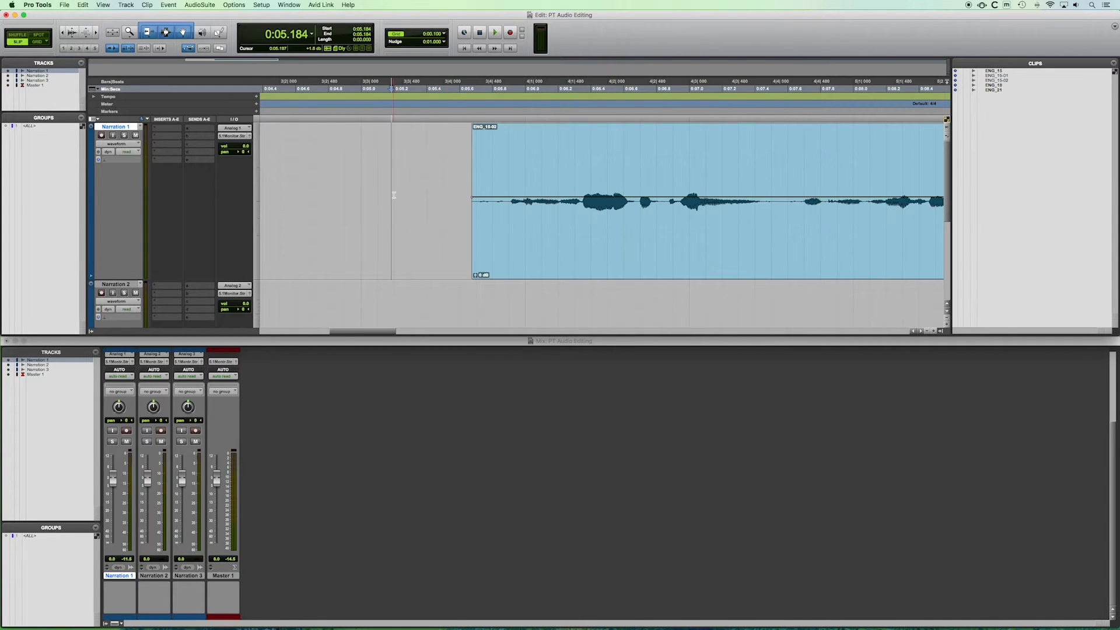
click(460, 151)
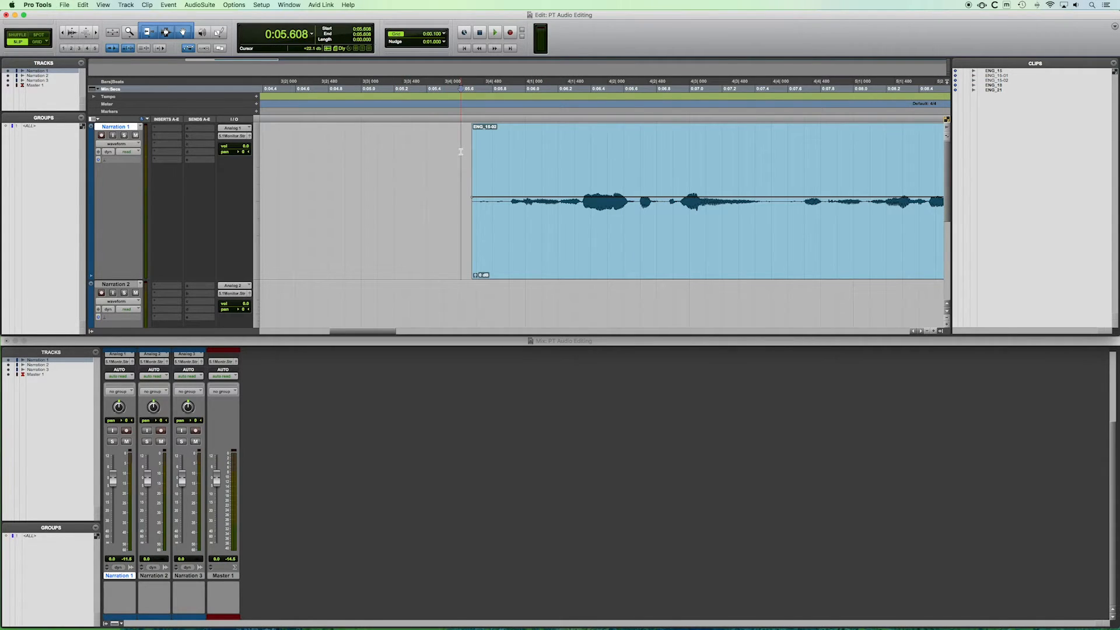
click(452, 150)
key(space)
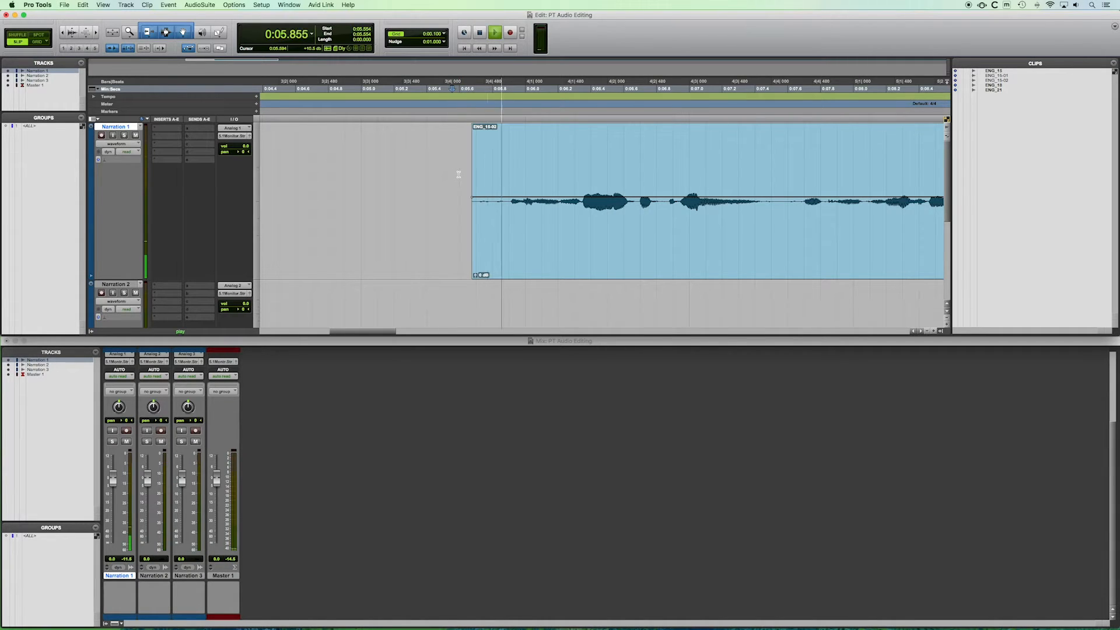
key(space)
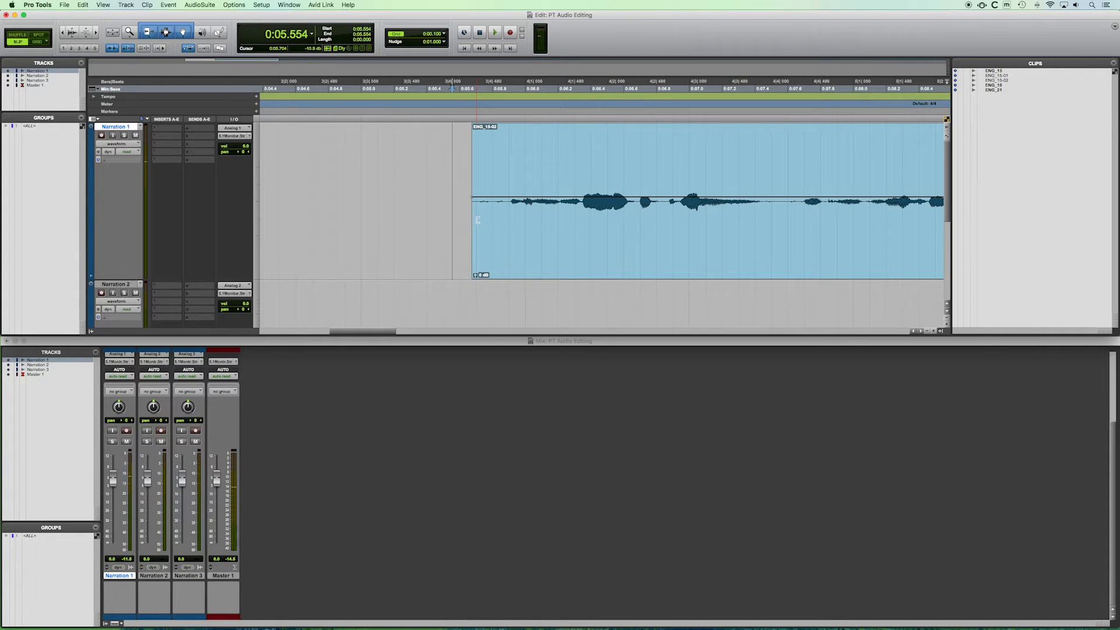
Zoom in on the clip's start, set the cursor where the speech begins and audition from there.
key(t)
scroll(474, 221, right, 2)
scroll(474, 221, right, 2)
key(t)
scroll(475, 221, right, 5)
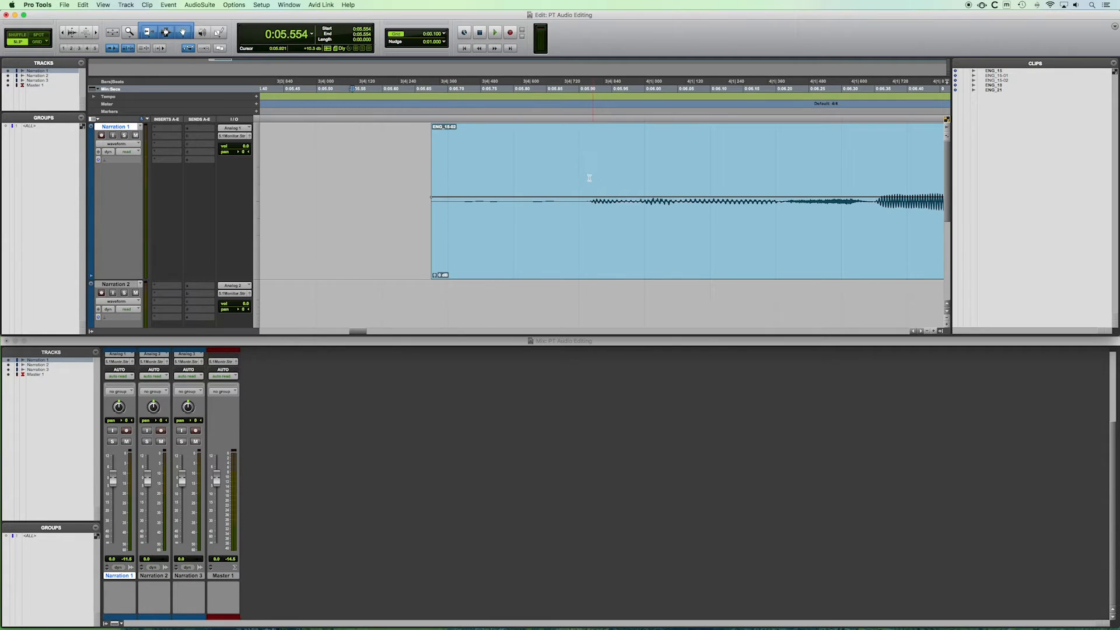
key(t)
scroll(587, 178, right, 6)
scroll(582, 176, down, 3)
scroll(582, 176, up, 3)
scroll(582, 177, right, 5)
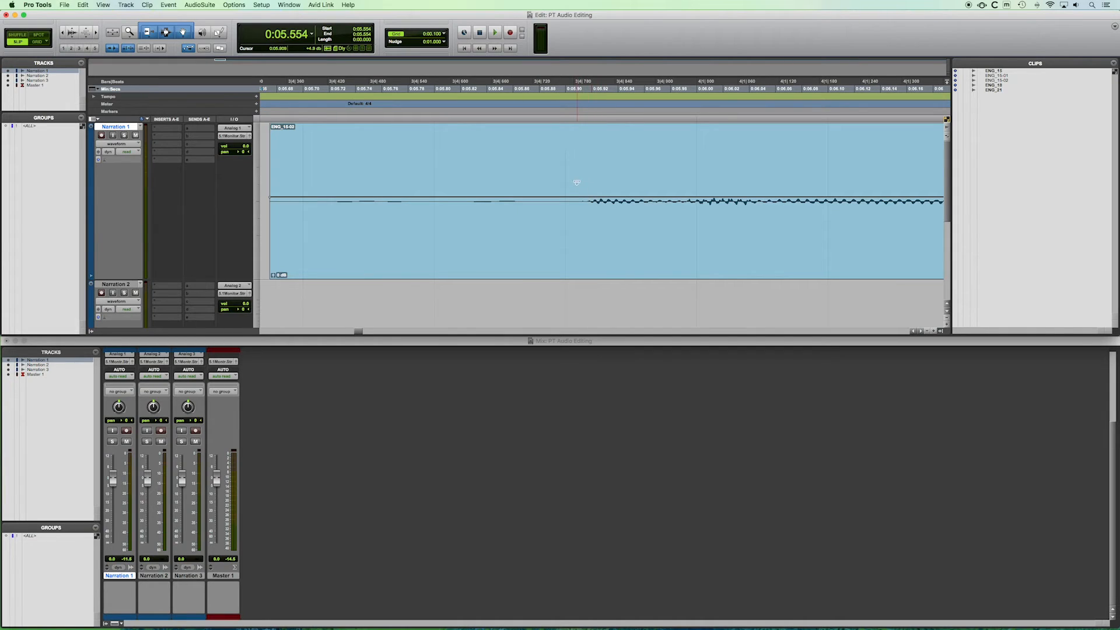
click(578, 160)
key(r)
key(r)
key(r)
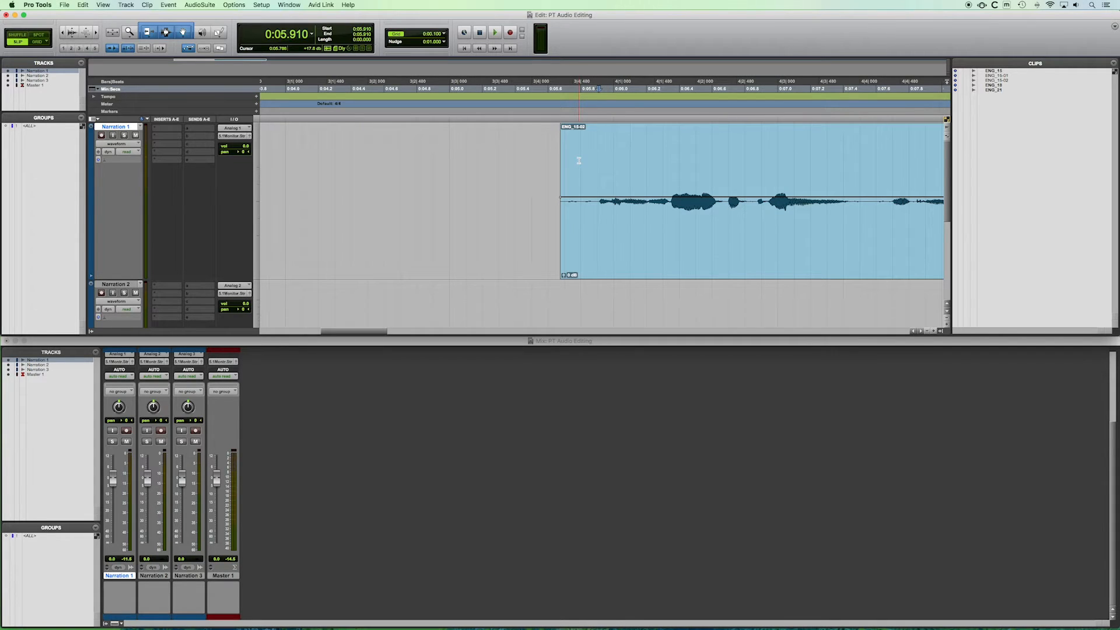
key(space)
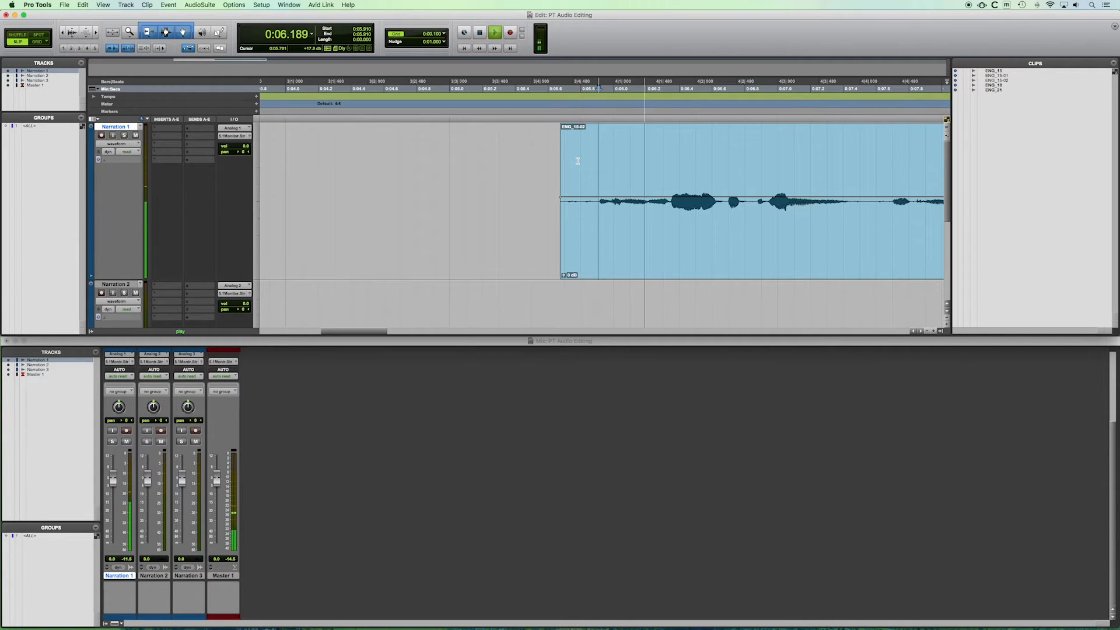
key(space)
Select the silent lead-in before the speech and audition the selection.
key(t)
key(t)
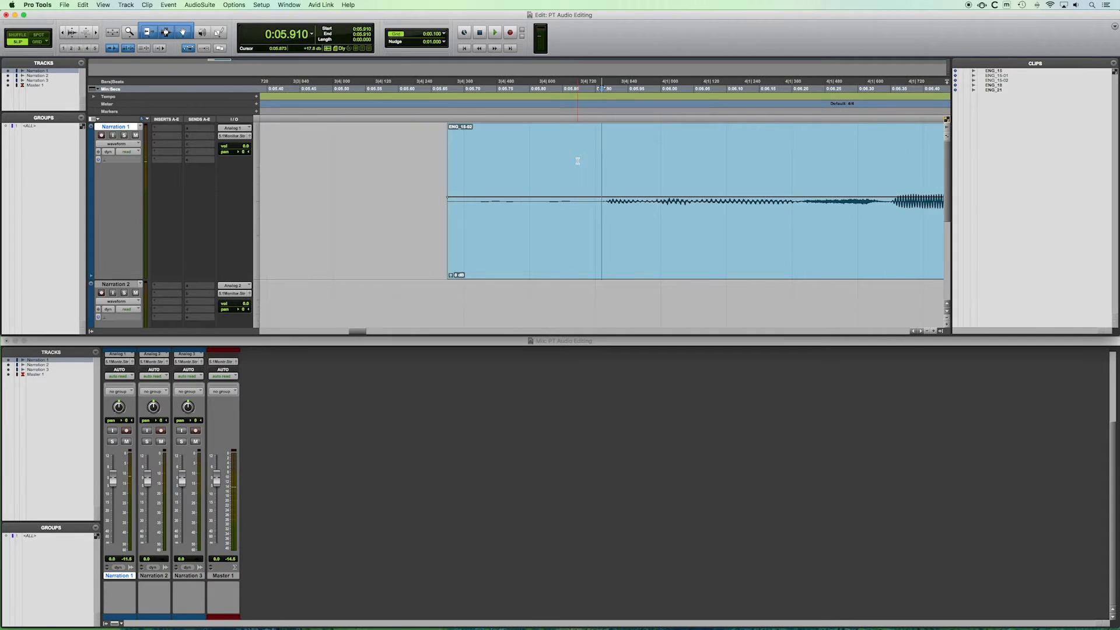
key(t)
drag(555, 157, 281, 178)
key(space)
key(space)
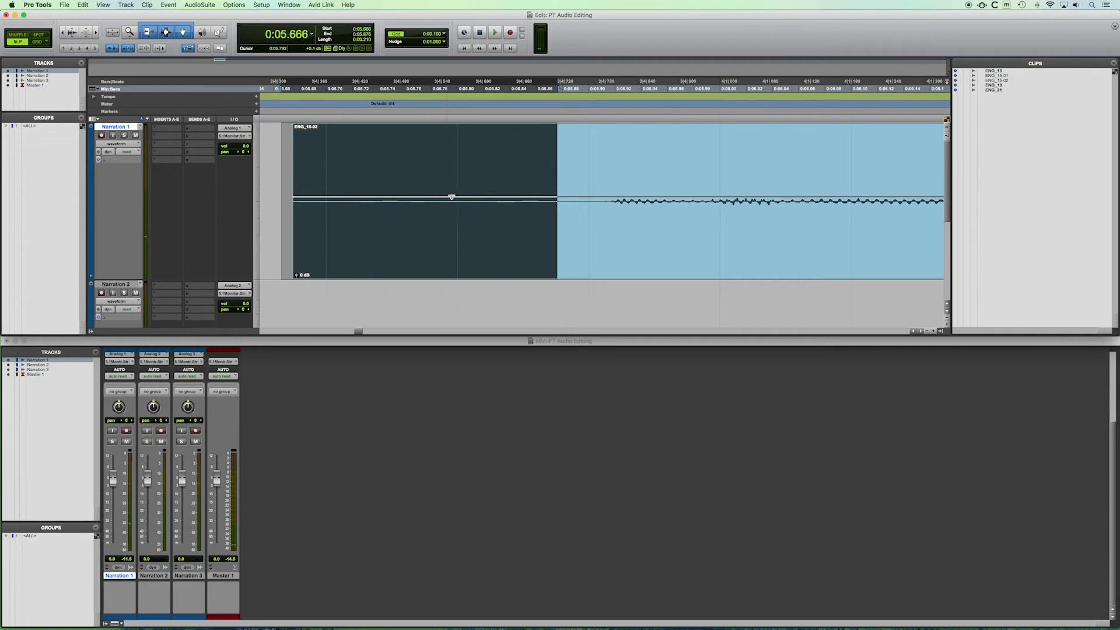
Select the clip's silent lead-in up to the speech onset and delete it from the clip.
key(r)
key(r)
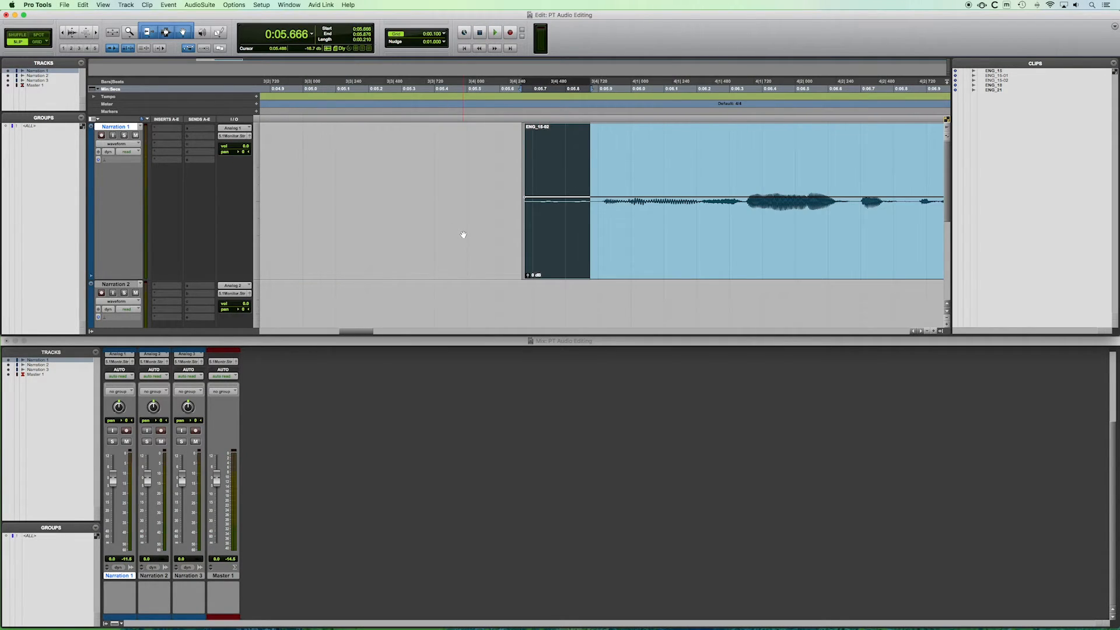
key(r)
click(556, 149)
key(t)
key(t)
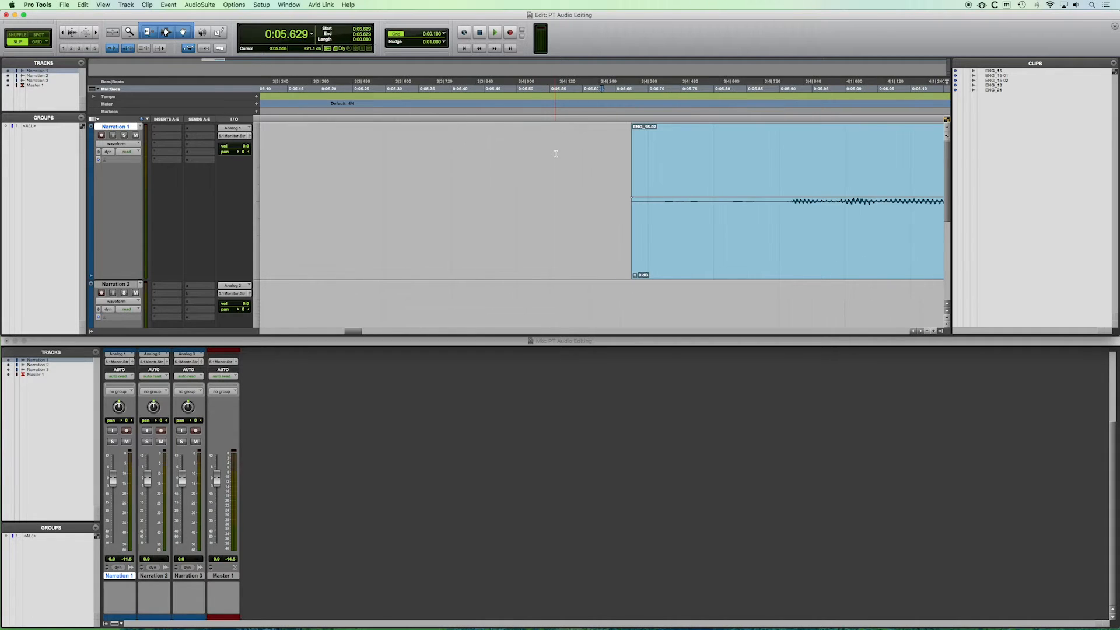
scroll(544, 153, right, 1)
scroll(544, 153, right, 5)
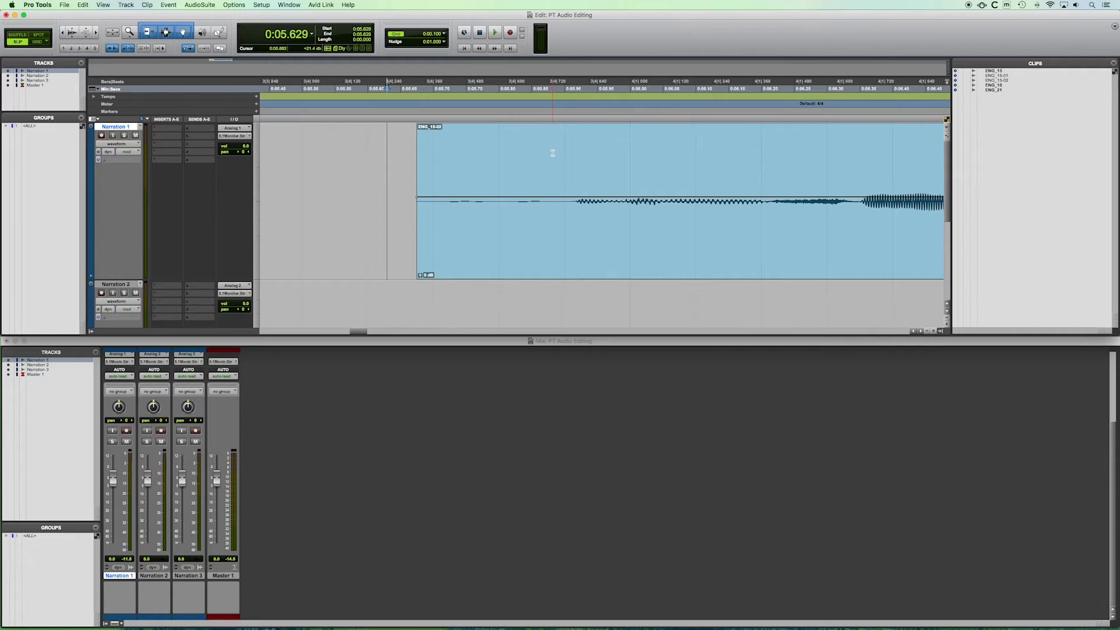
drag(550, 171, 407, 181)
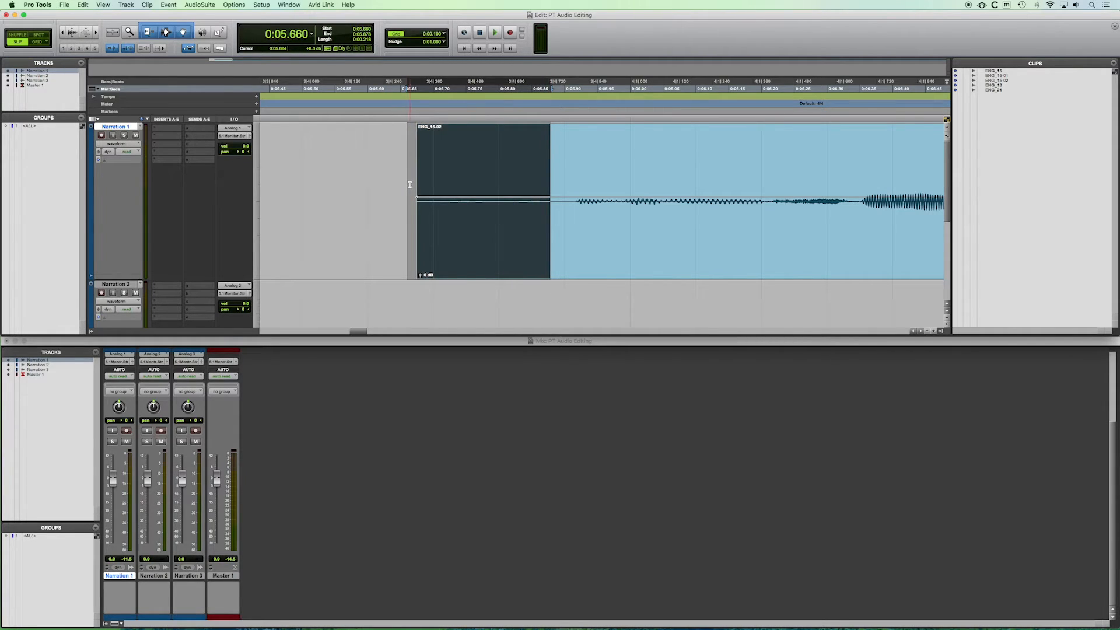
key(Delete)
key(super+z)
click(392, 222)
drag(420, 249, 564, 259)
click(547, 256)
click(519, 169)
Zoom in closely on the trimmed clip's start to examine the edit point.
scroll(444, 188, right, 8)
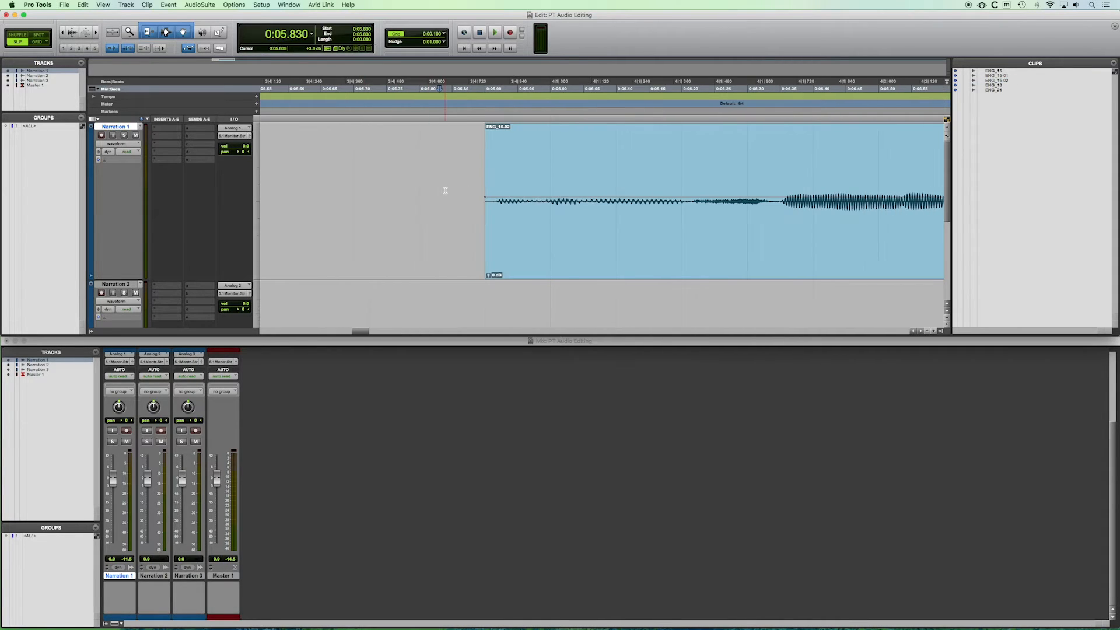
scroll(443, 190, right, 1)
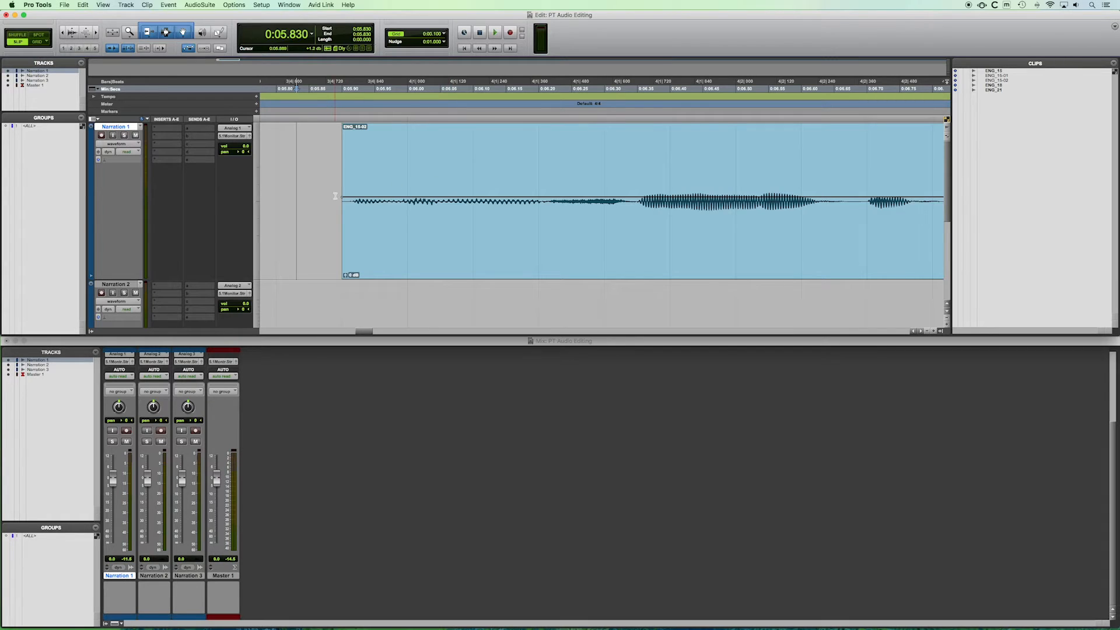
key(t)
scroll(547, 189, right, 4)
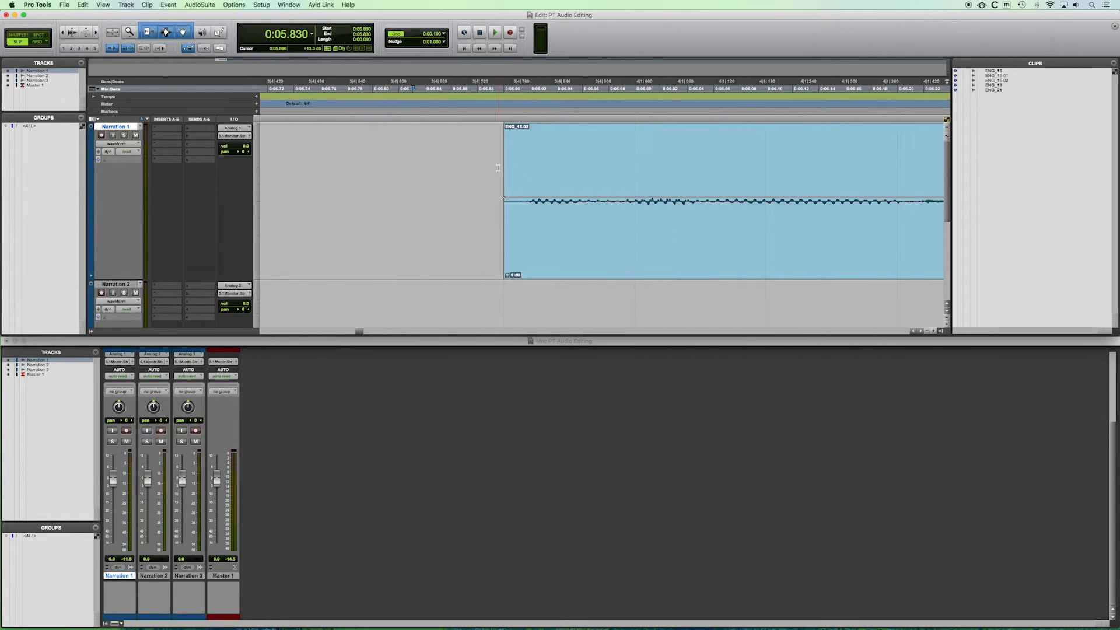
scroll(420, 175, right, 3)
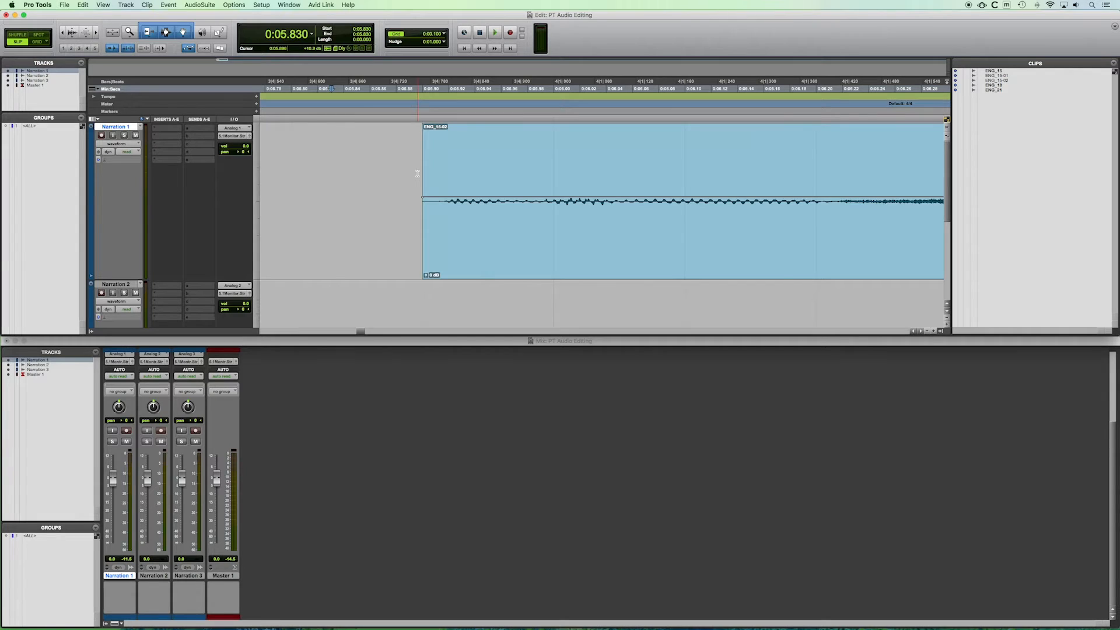
key(t)
scroll(460, 170, right, 4)
scroll(461, 168, right, 7)
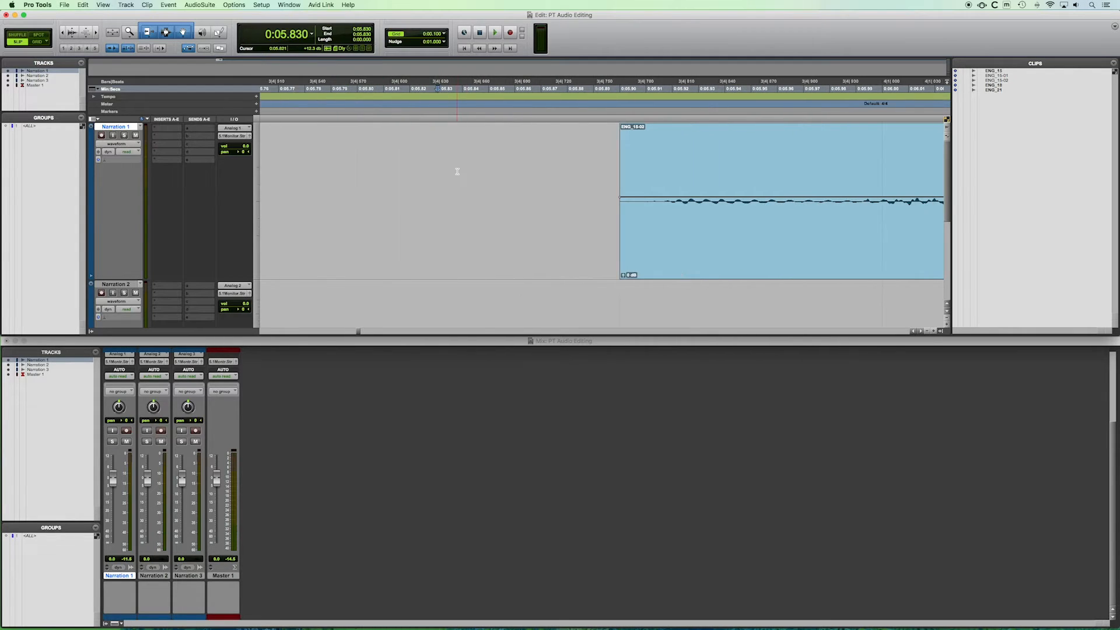
scroll(456, 170, right, 1)
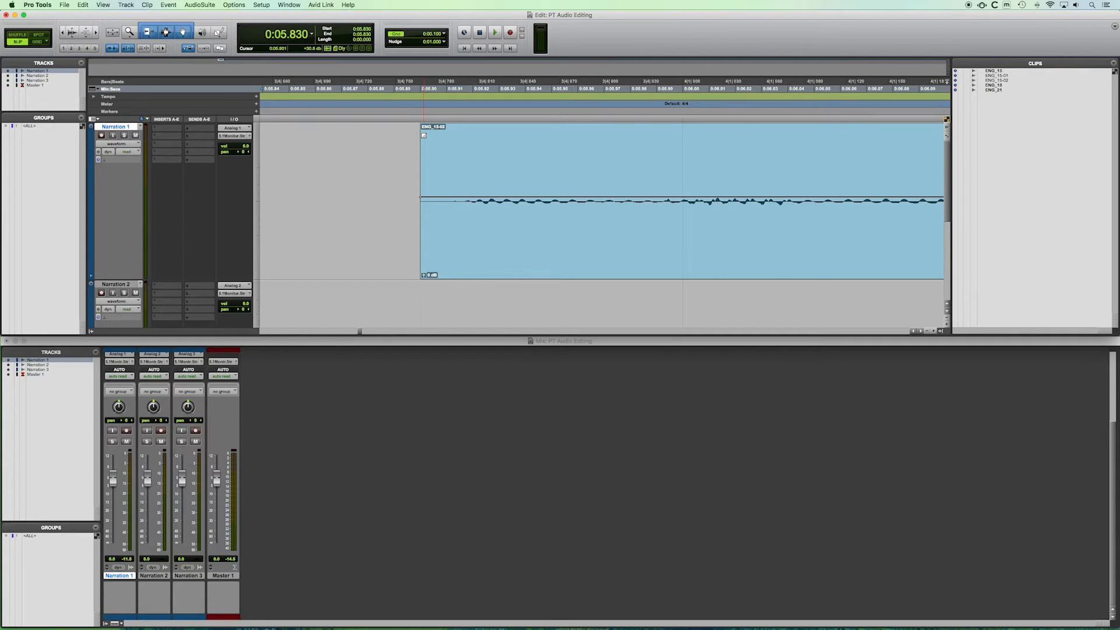
drag(452, 138, 412, 142)
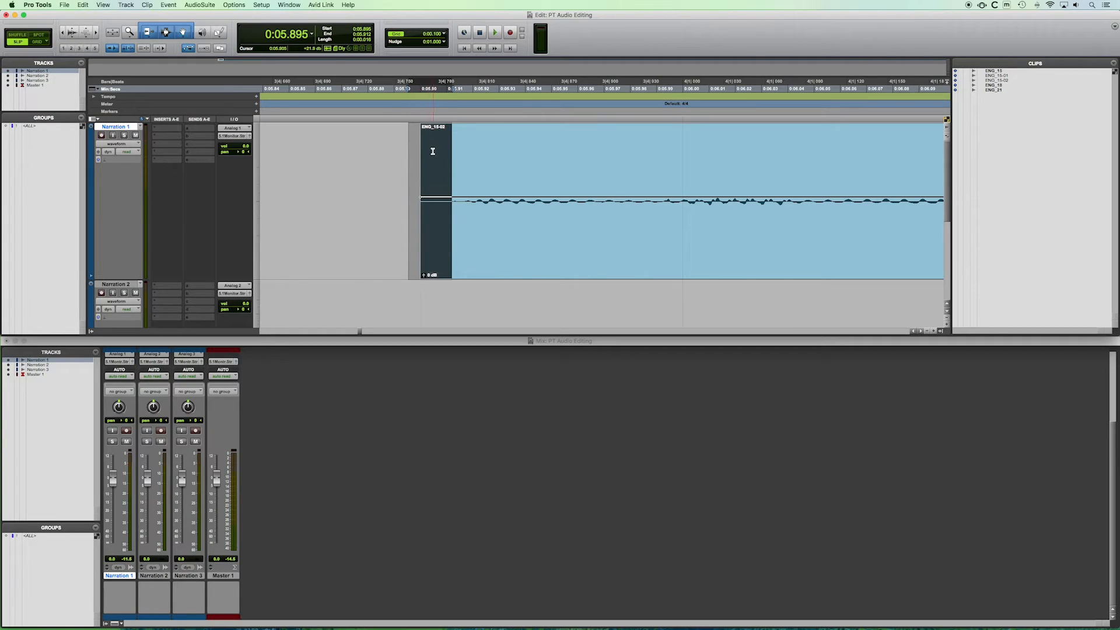
click(389, 147)
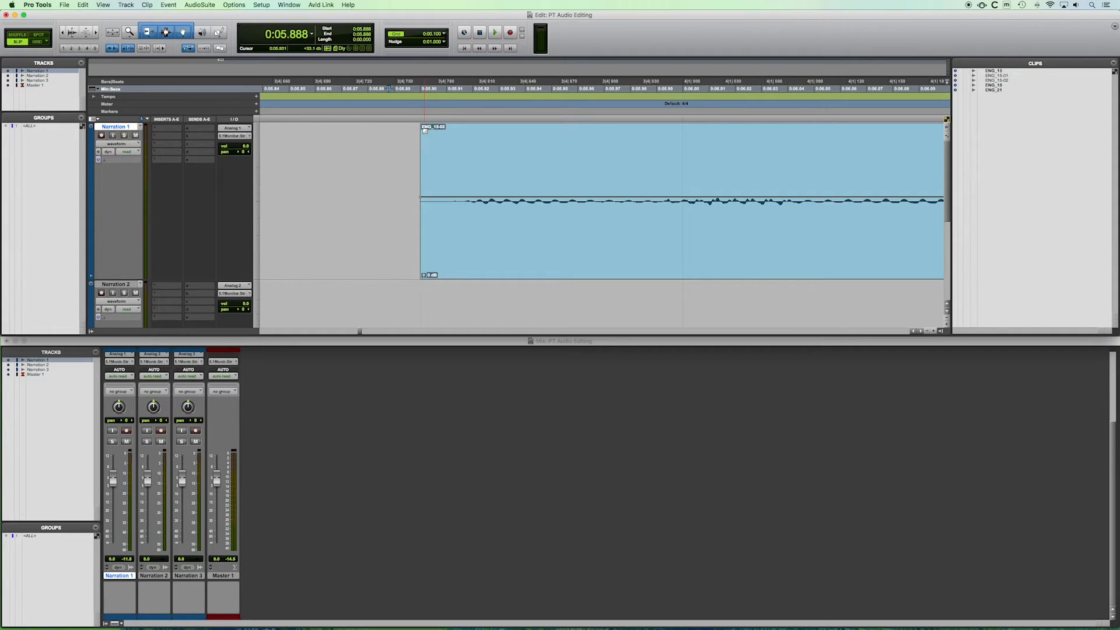
Drag a short fade-in onto the start of the clip.
click(424, 128)
mouse_move(425, 129)
mouse_down()
mouse_move(541, 142)
mouse_move(690, 252)
mouse_move(752, 283)
mouse_move(654, 241)
mouse_move(789, 280)
mouse_move(651, 248)
mouse_move(423, 231)
mouse_move(425, 93)
mouse_move(444, 138)
mouse_up()
scroll(423, 231, down, 1)
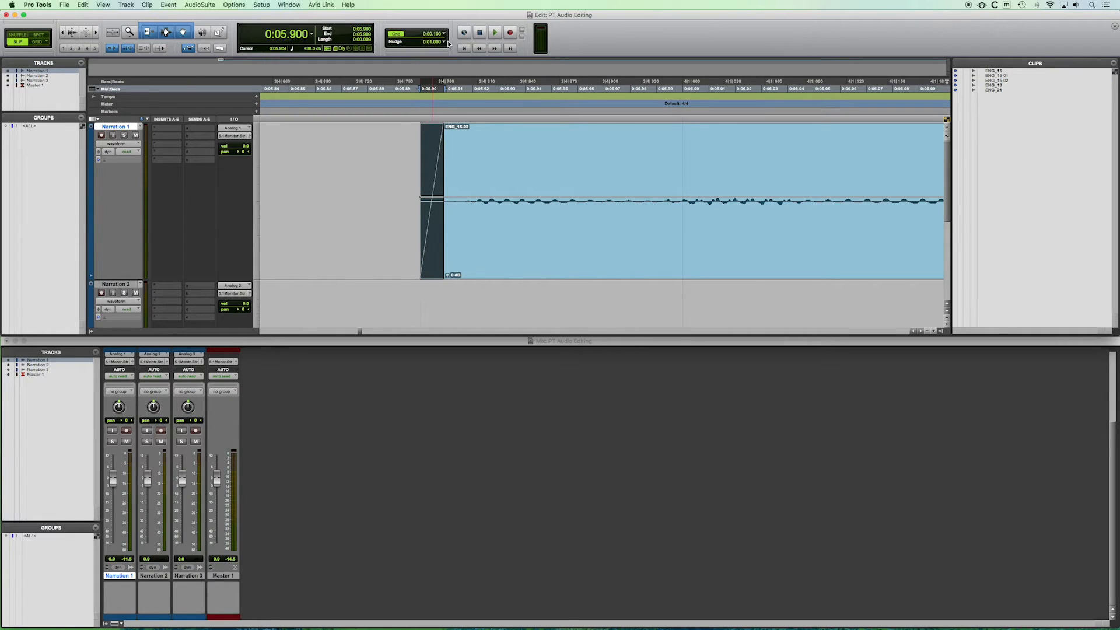
Zoom in closely to examine the new fade-in at the clip's start.
key(t)
key(t)
key(t)
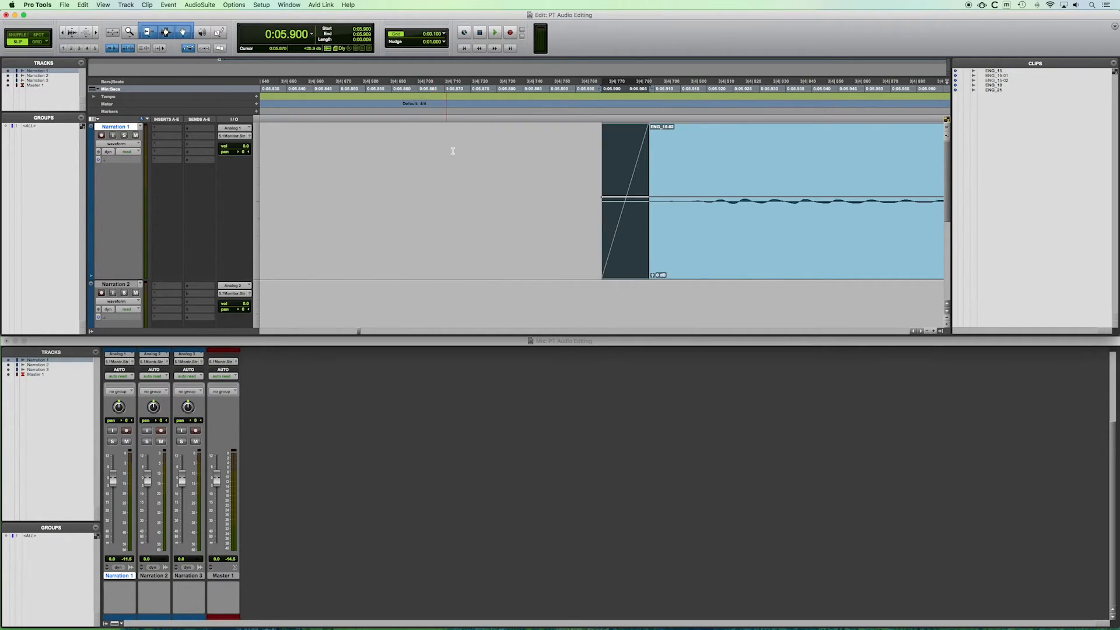
scroll(497, 155, right, 1)
scroll(496, 155, right, 5)
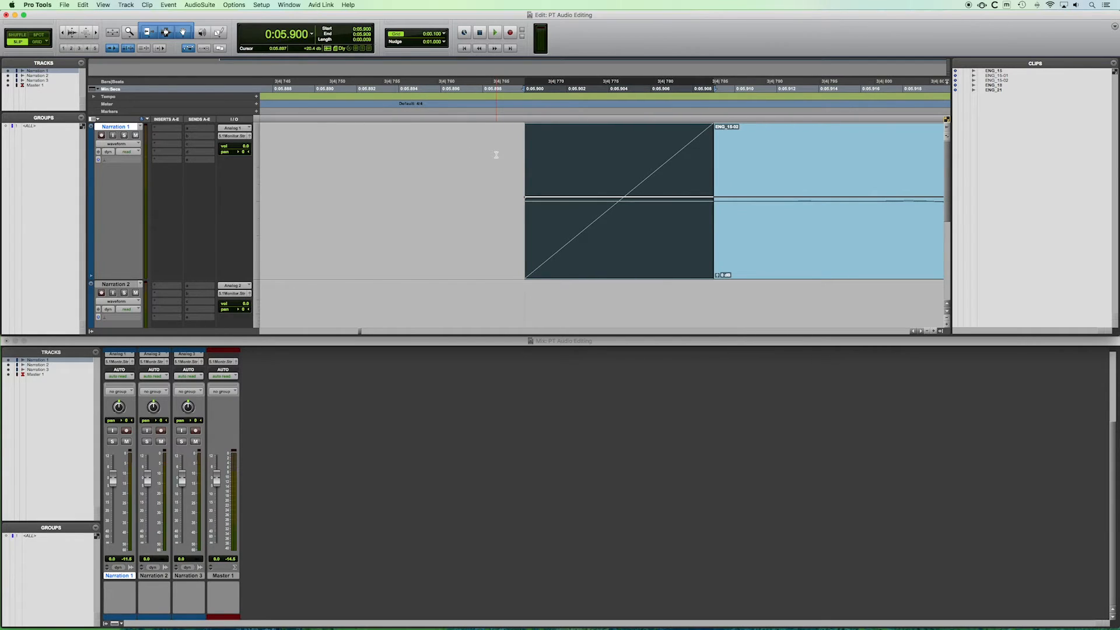
scroll(496, 155, right, 2)
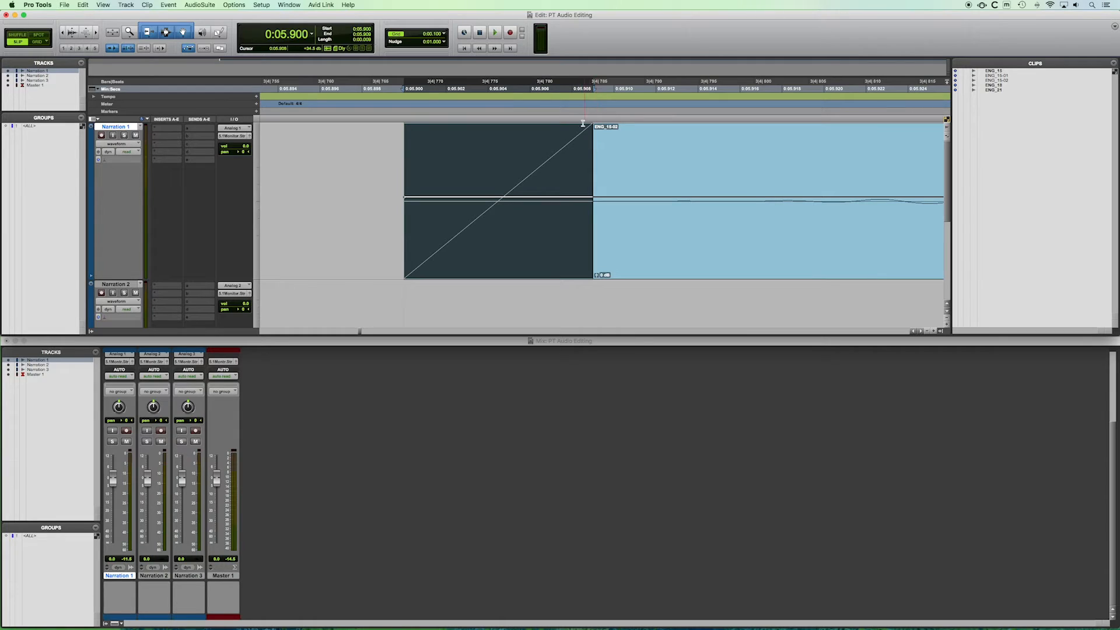
key(t)
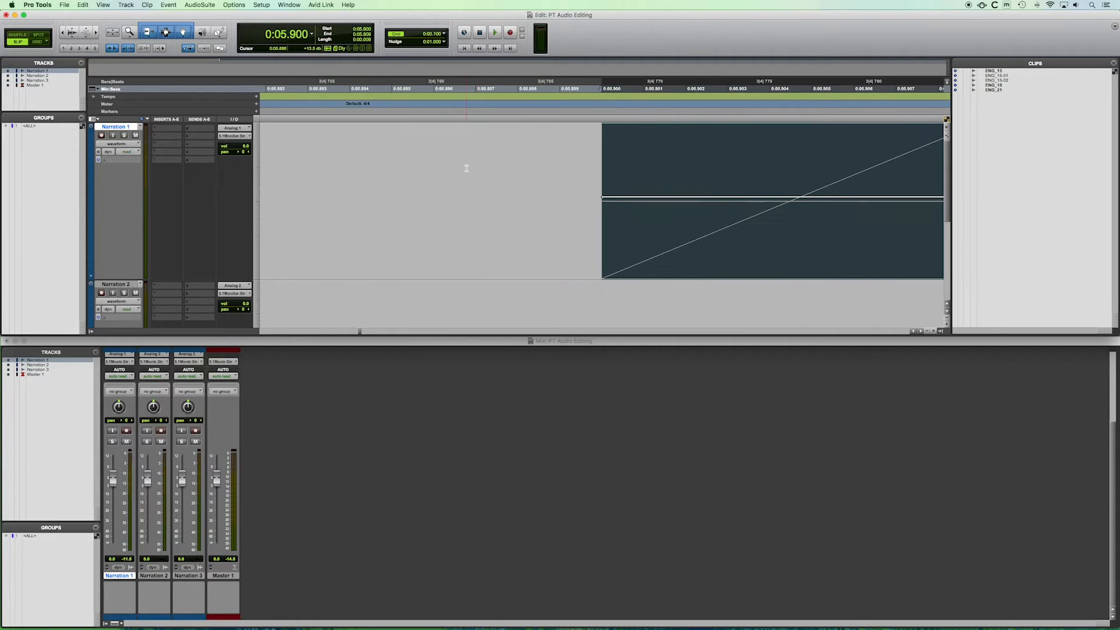
scroll(467, 169, right, 5)
scroll(467, 167, right, 5)
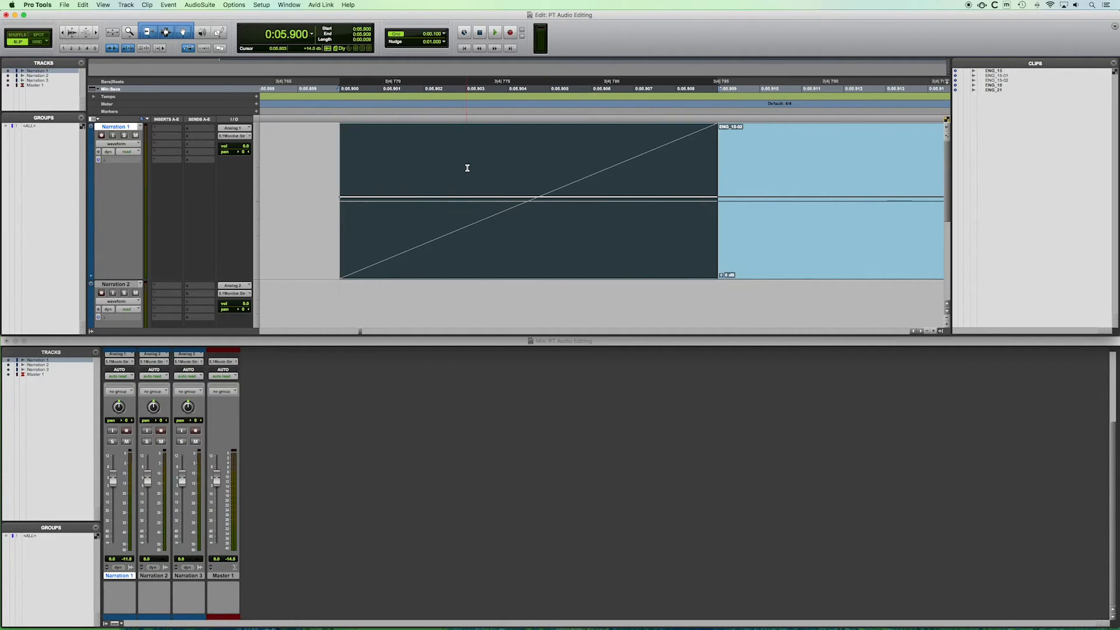
Zoom back out and scroll along the narration clip to review its waveform after the fade-in.
key(r)
key(r)
key(t)
scroll(533, 192, right, 8)
key(t)
scroll(532, 193, right, 10)
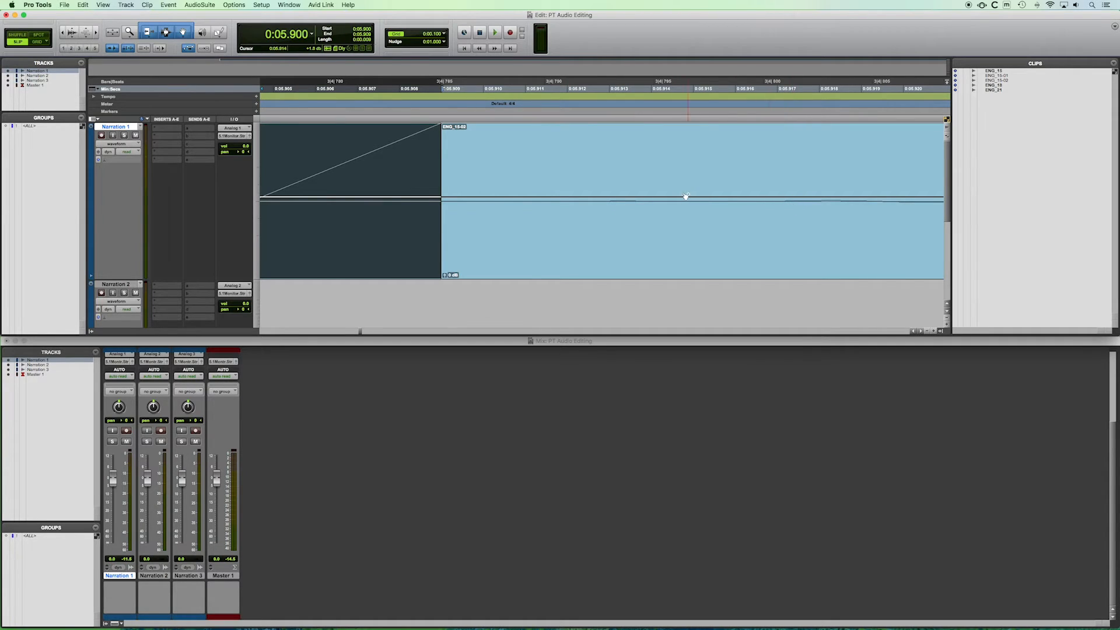
key(r)
key(r)
key(r)
key(r)
key(t)
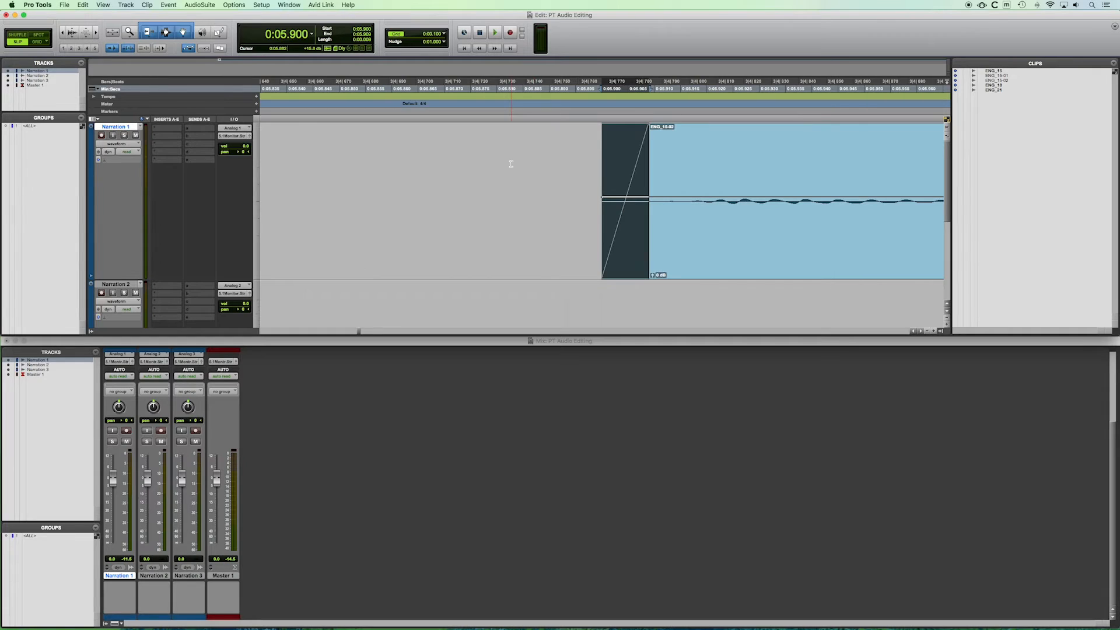
key(r)
key(r)
key(r)
scroll(486, 170, right, 5)
key(r)
key(r)
scroll(485, 170, right, 5)
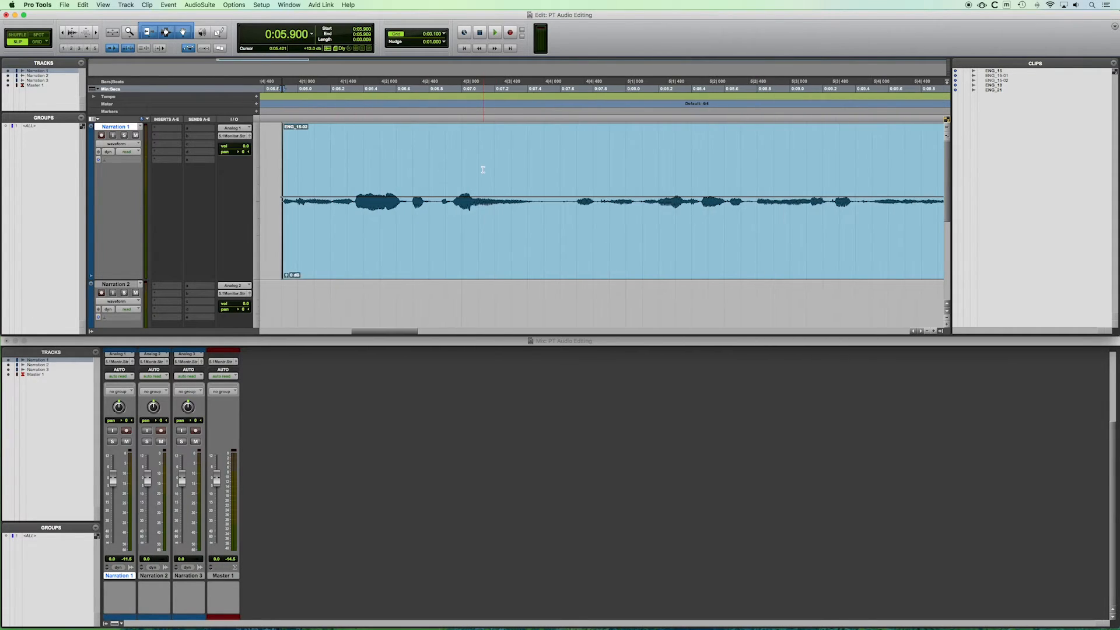
Play back the narration clip from its start to listen to the trimmed and faded opening.
click(286, 139)
key(space)
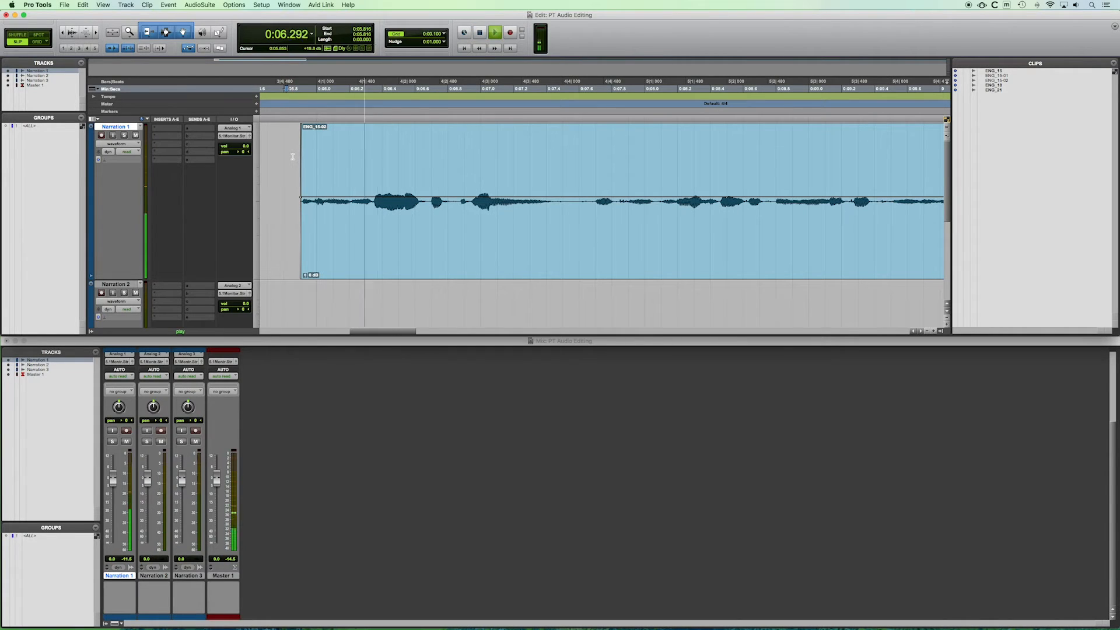
key(r)
key(r)
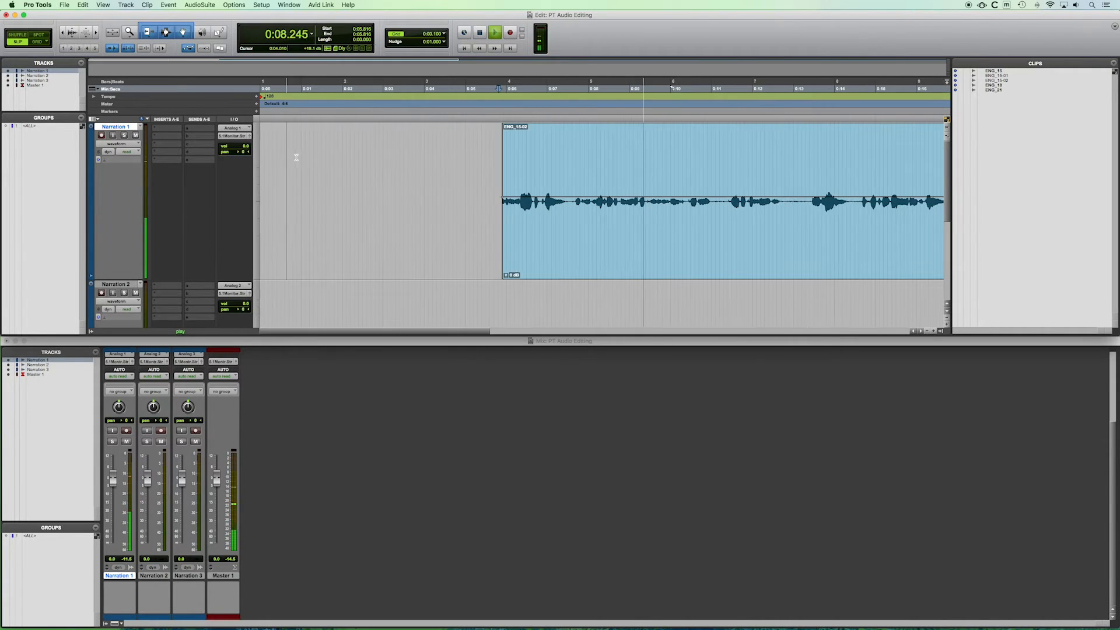
key(t)
key(space)
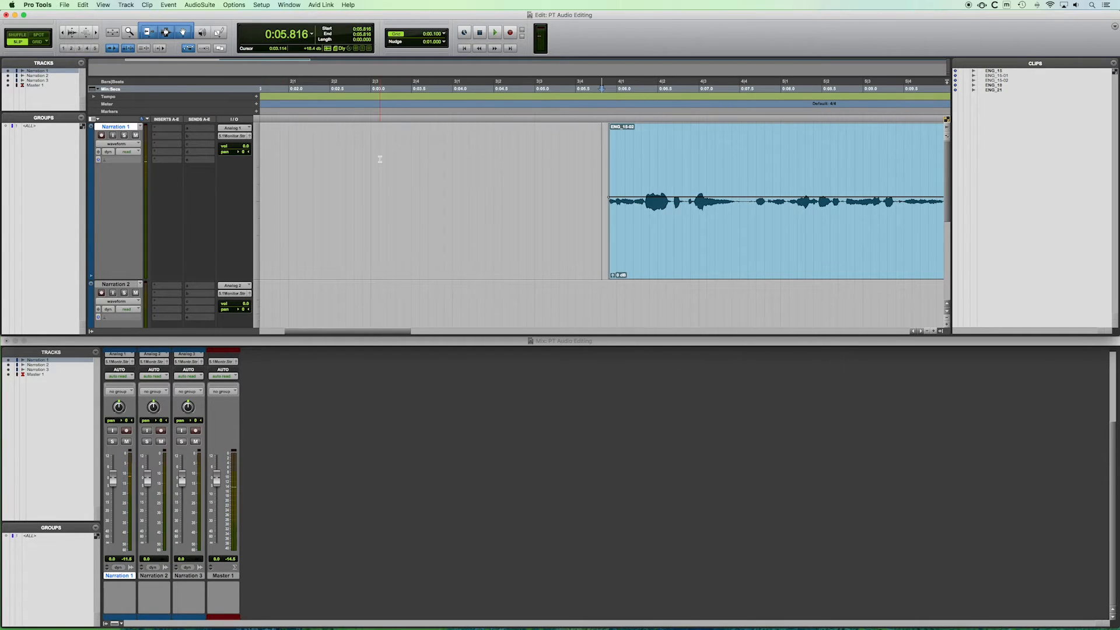
scroll(379, 159, right, 6)
scroll(375, 156, right, 2)
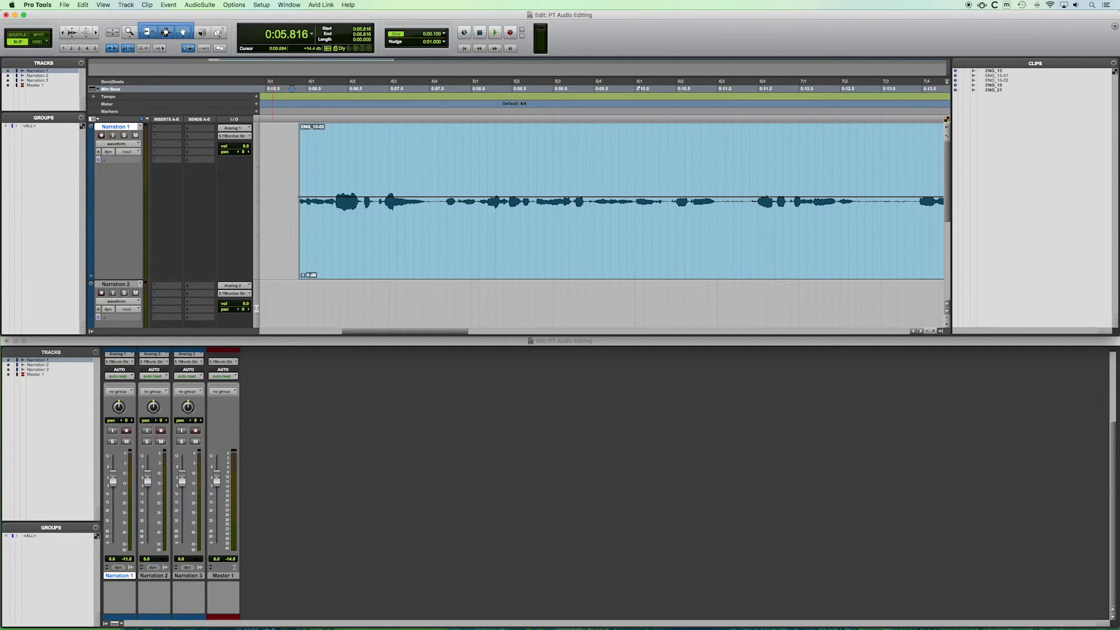
Nudge the Narration 1 fader to -0.1 dB and audition the narration playback.
click(288, 405)
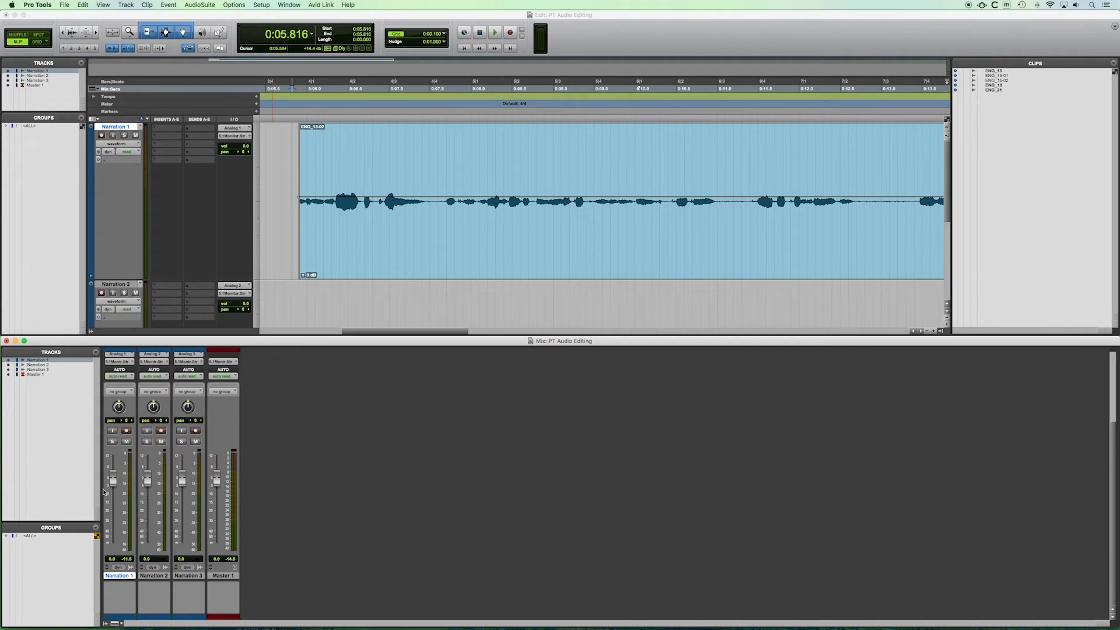
mouse_move(115, 481)
mouse_down()
mouse_move(115, 543)
mouse_move(118, 482)
mouse_up()
key(space)
key(space)
key(space)
key(space)
Split the narration clip at about 7.56 seconds, at the pause between phrases.
click(437, 161)
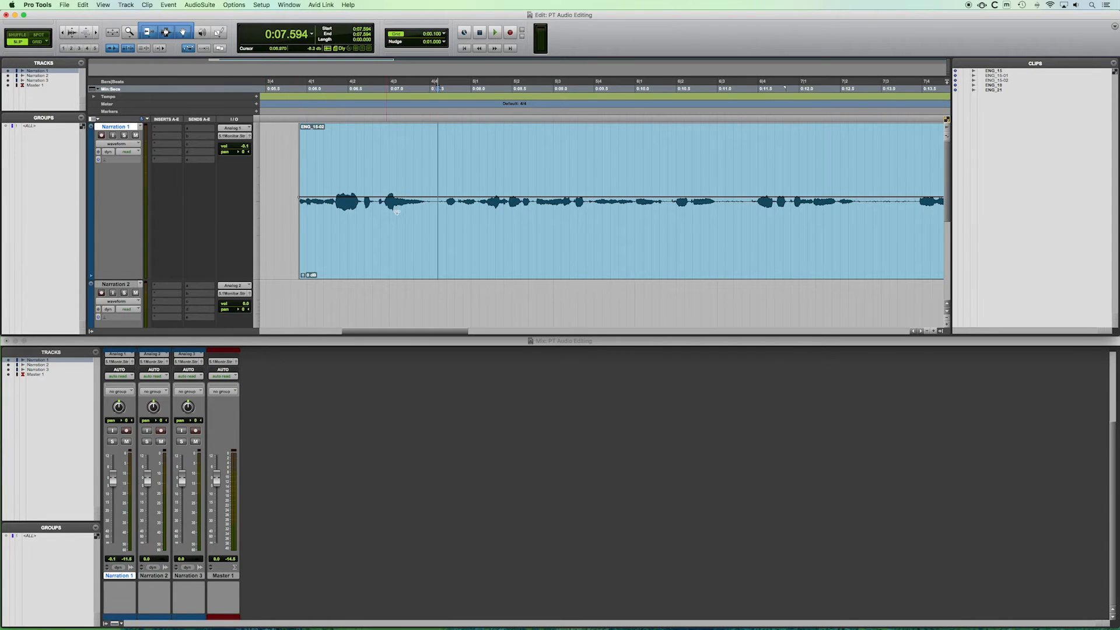
click(436, 156)
click(435, 154)
key(super+e)
click(398, 230)
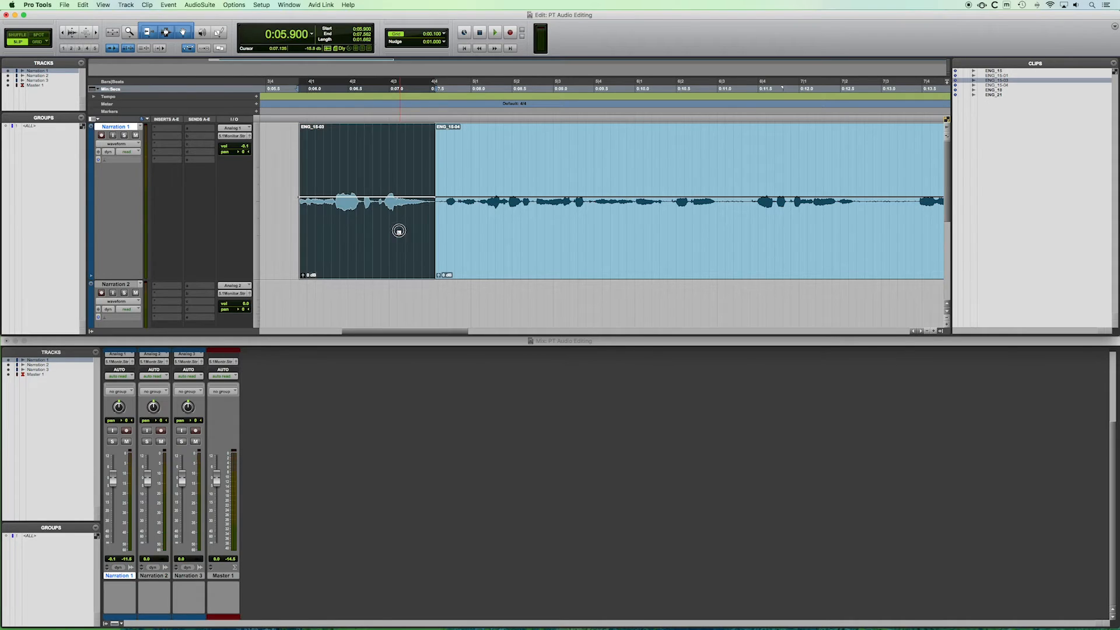
click(474, 241)
click(380, 239)
click(500, 269)
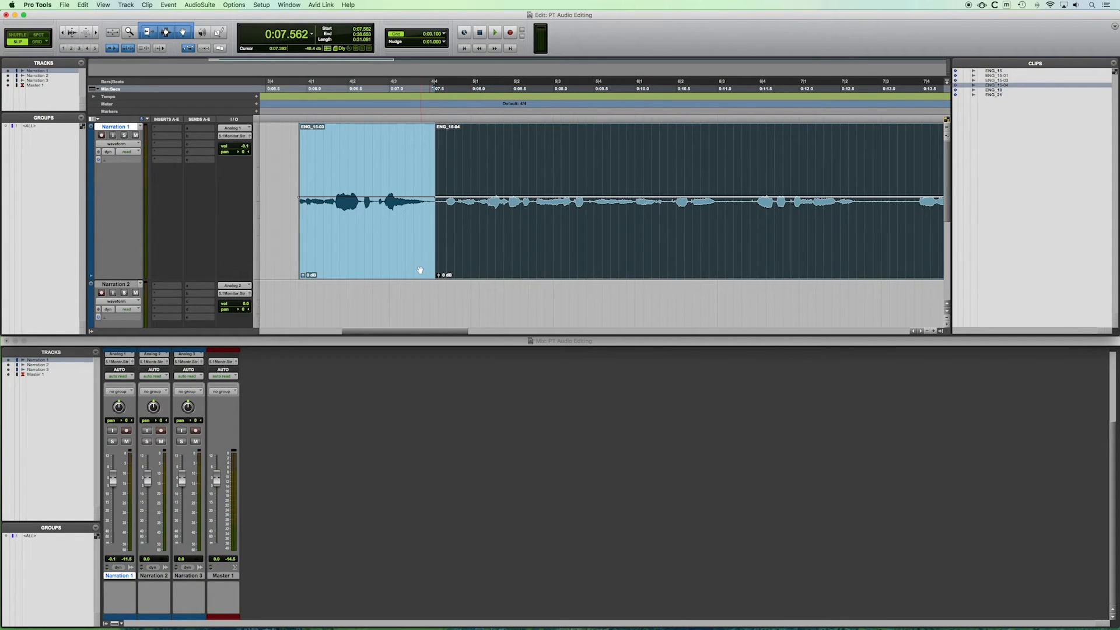
click(304, 277)
click(303, 277)
click(439, 275)
mouse_move(303, 277)
mouse_down()
mouse_move(303, 259)
mouse_move(301, 278)
mouse_up()
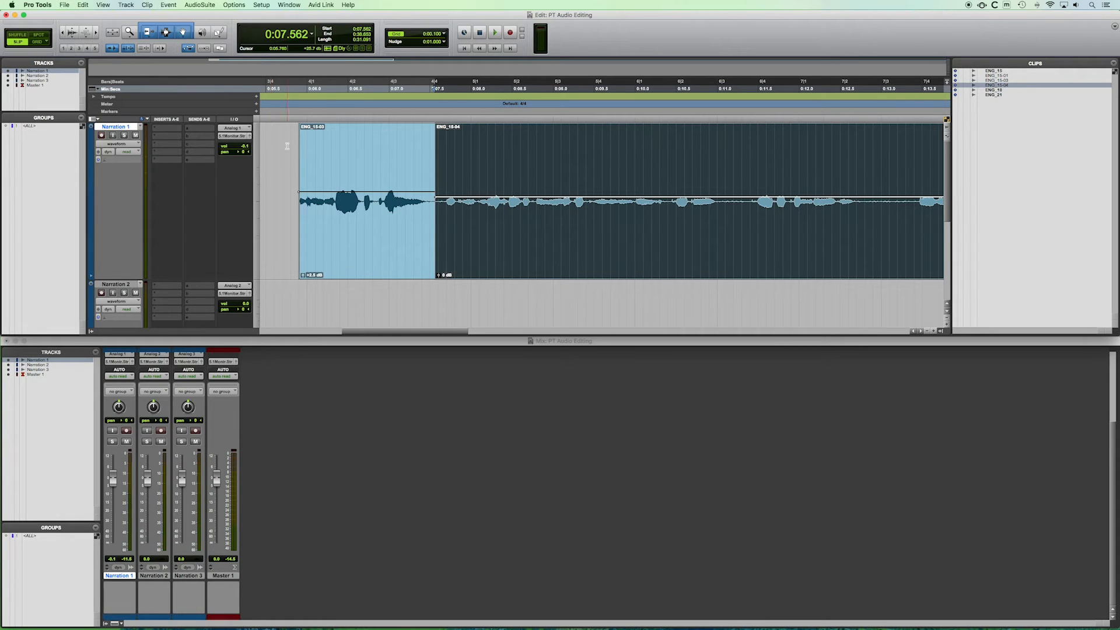
drag(303, 277, 302, 272)
drag(303, 277, 302, 310)
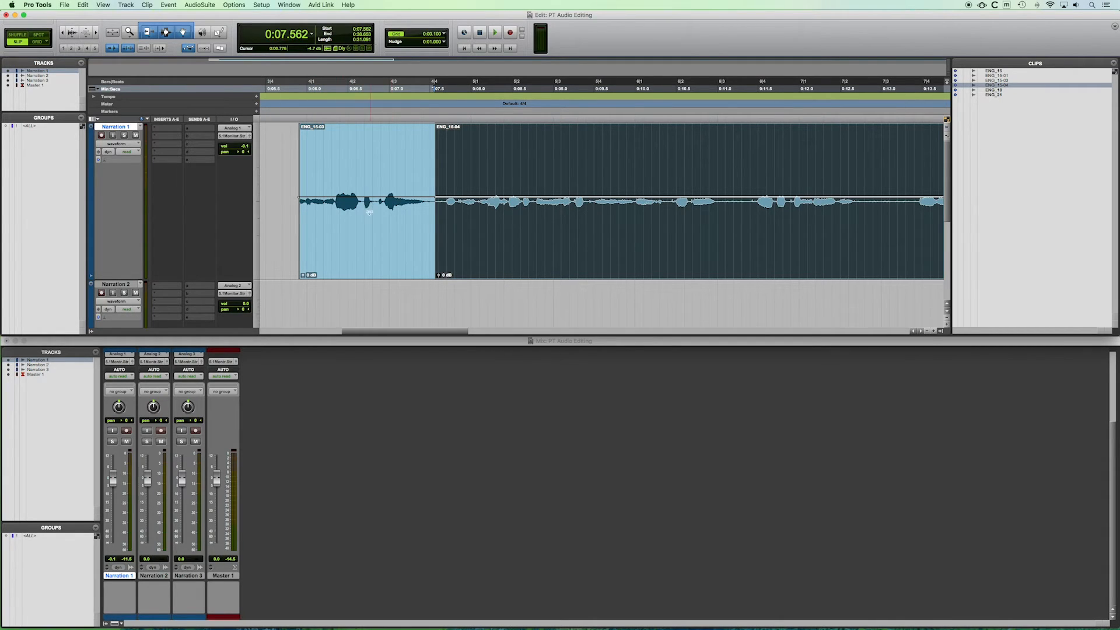
Set the second clip's gain to +6.0 dB and raise the first clip's gain to about +3.5 dB.
drag(440, 278, 441, 233)
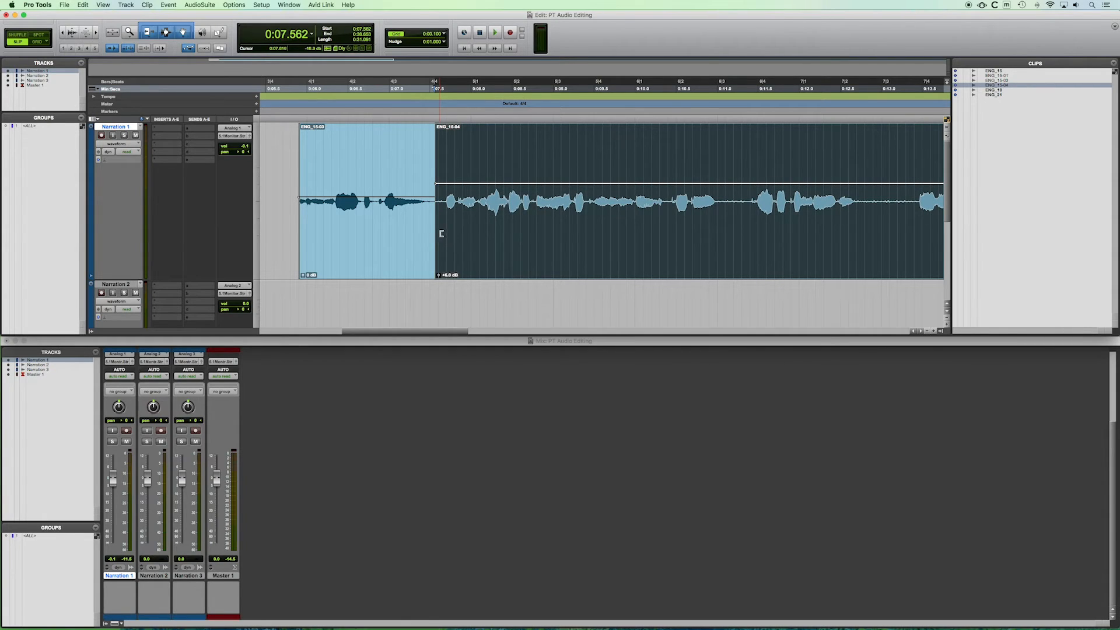
drag(303, 275, 303, 249)
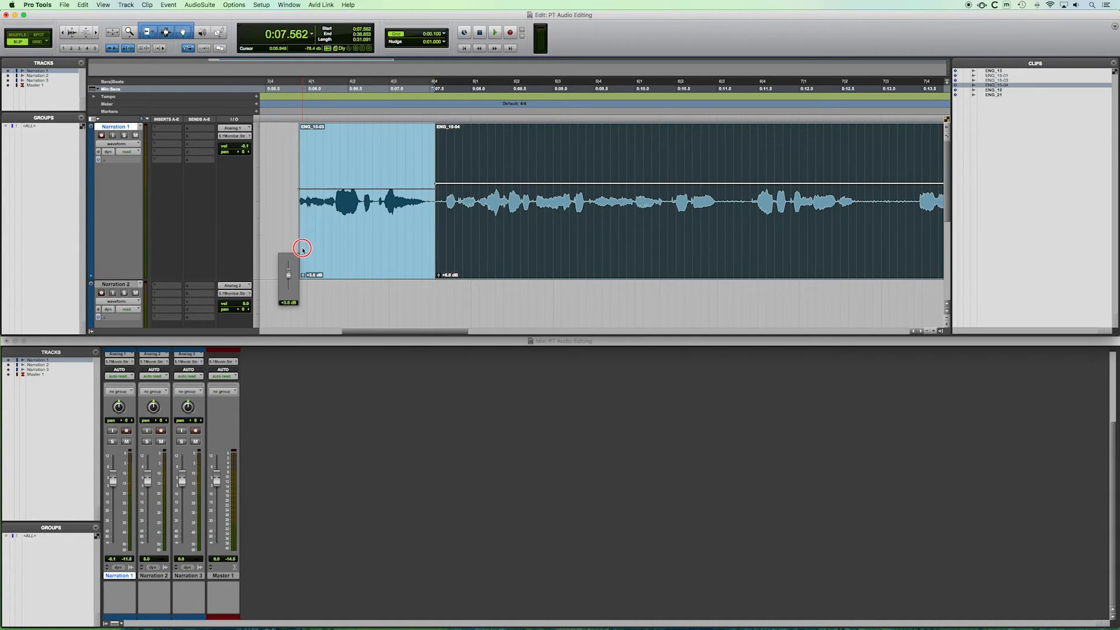
drag(303, 249, 303, 250)
drag(303, 250, 302, 251)
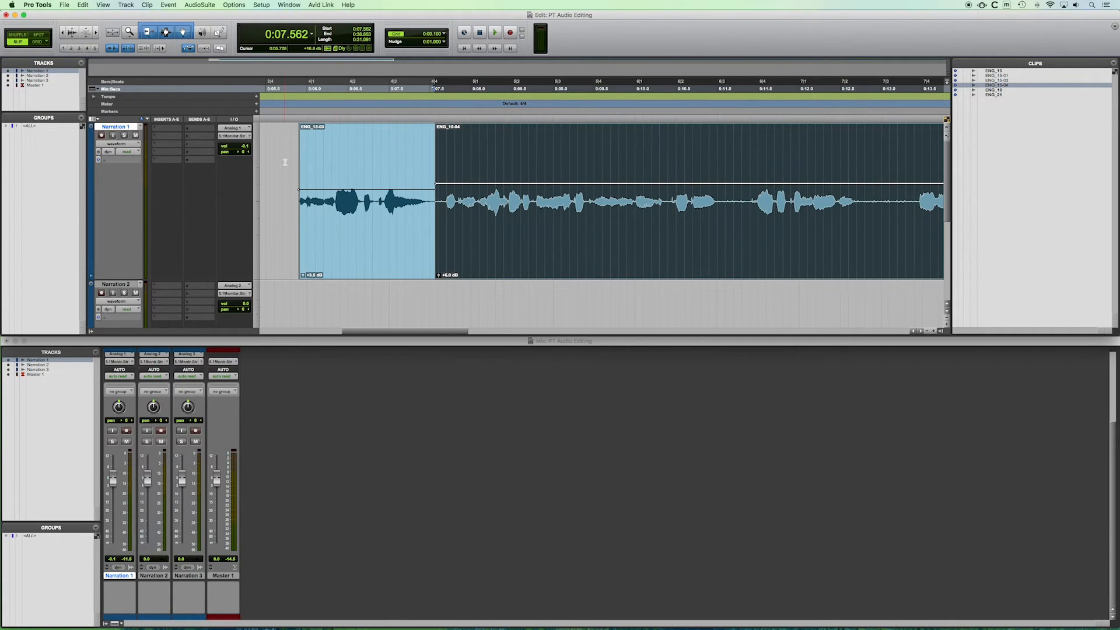
Play back the two split clips to compare their levels.
click(285, 162)
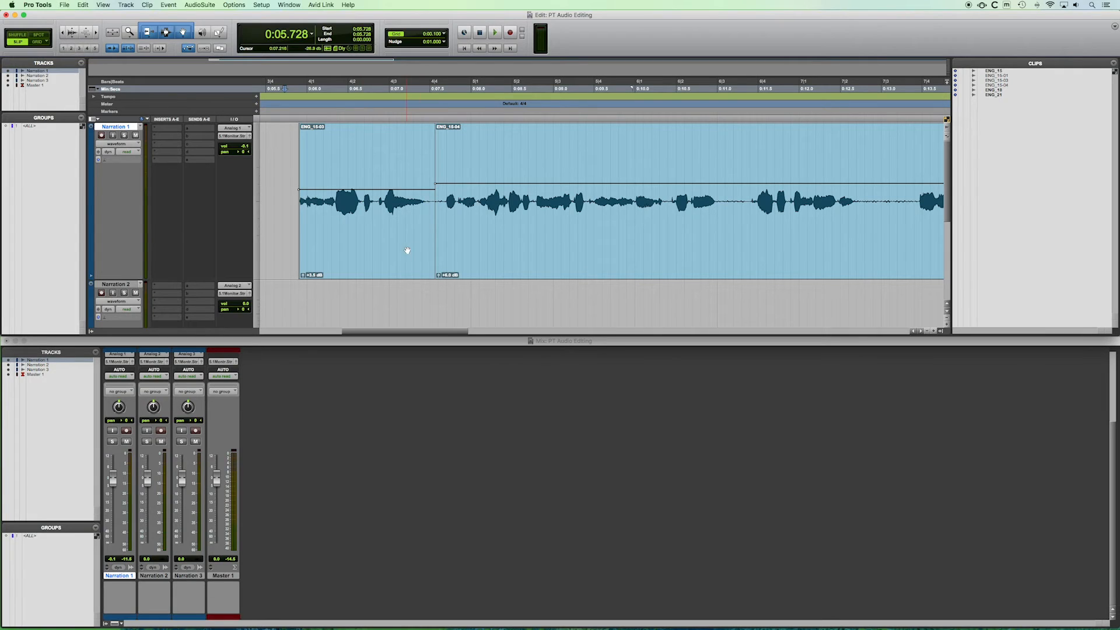
key(space)
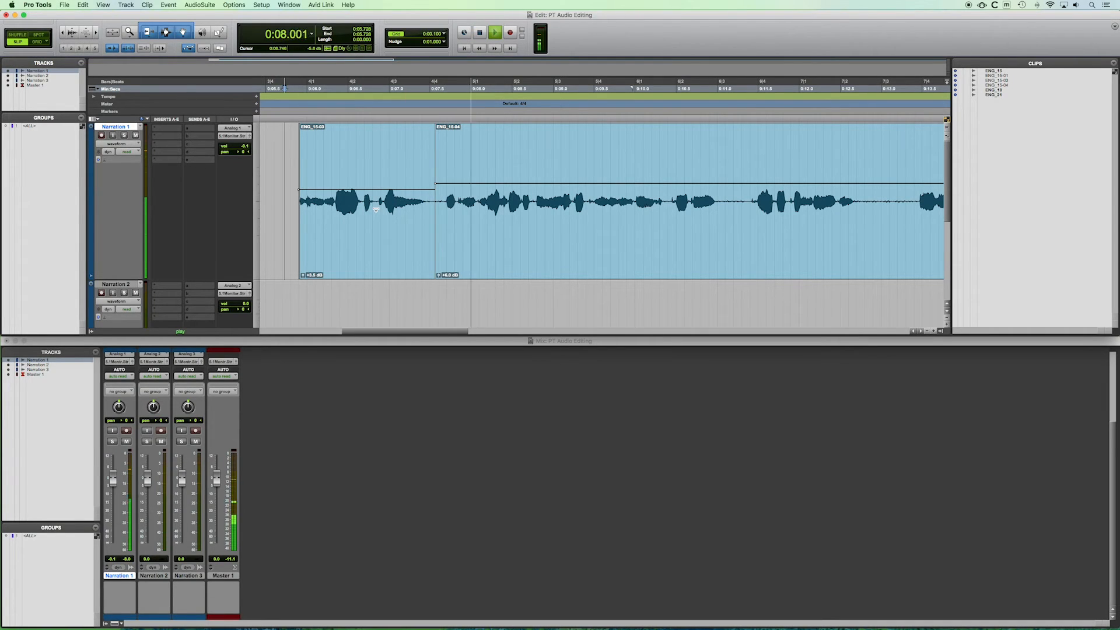
key(space)
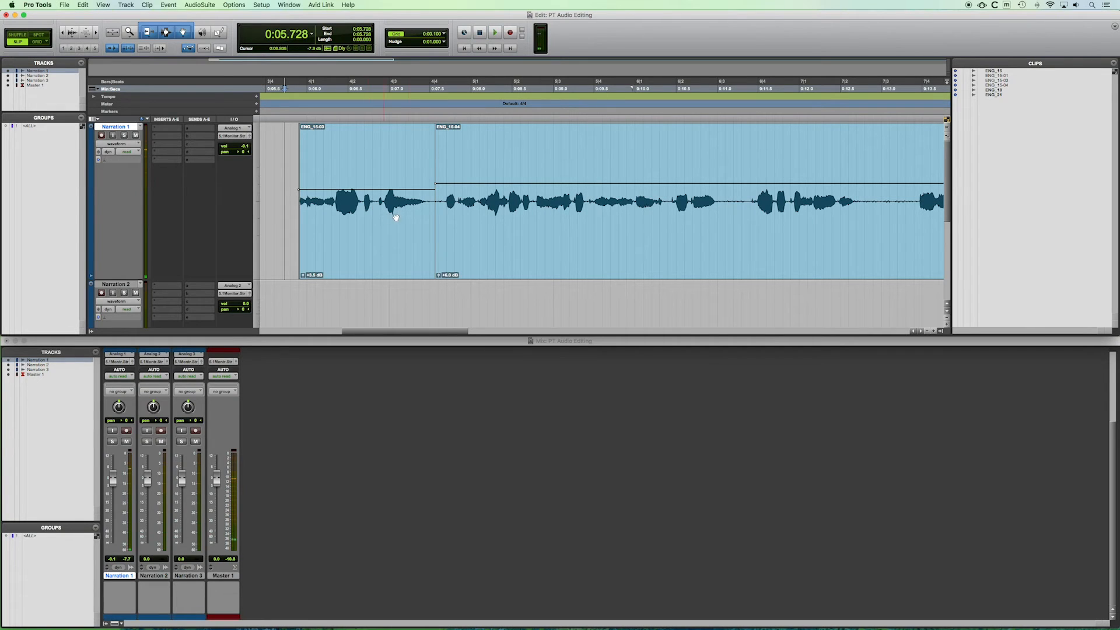
Create a short crossfade across the split point between the two narration clips.
key(t)
scroll(456, 205, right, 3)
scroll(456, 205, right, 5)
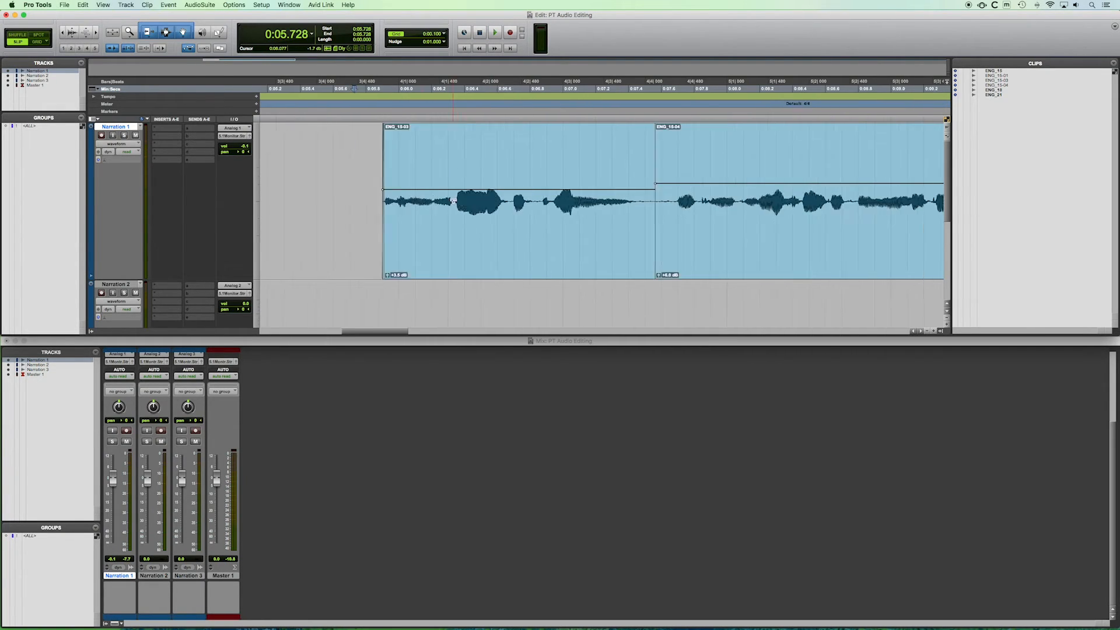
click(516, 234)
click(542, 240)
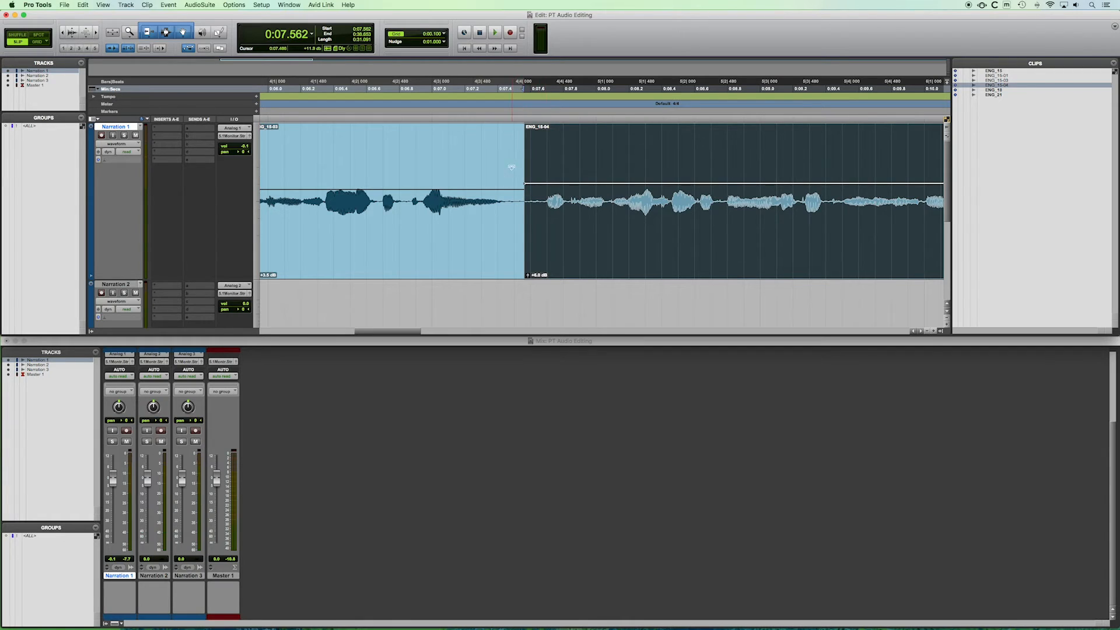
click(495, 155)
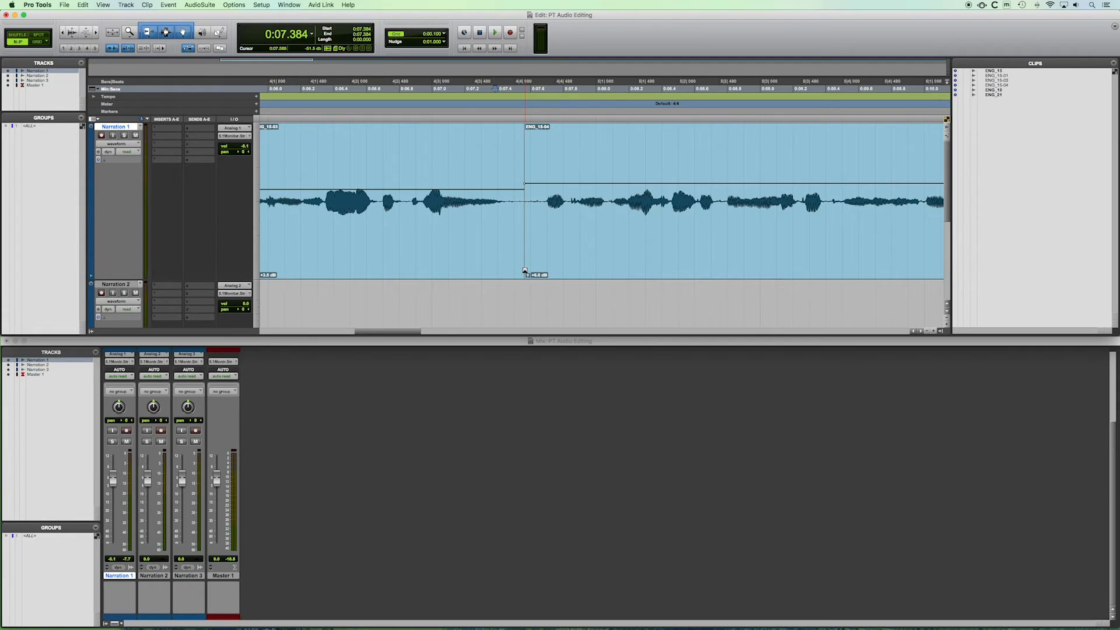
mouse_move(525, 271)
mouse_down()
mouse_move(550, 238)
mouse_move(567, 139)
mouse_move(568, 165)
mouse_move(526, 254)
mouse_up()
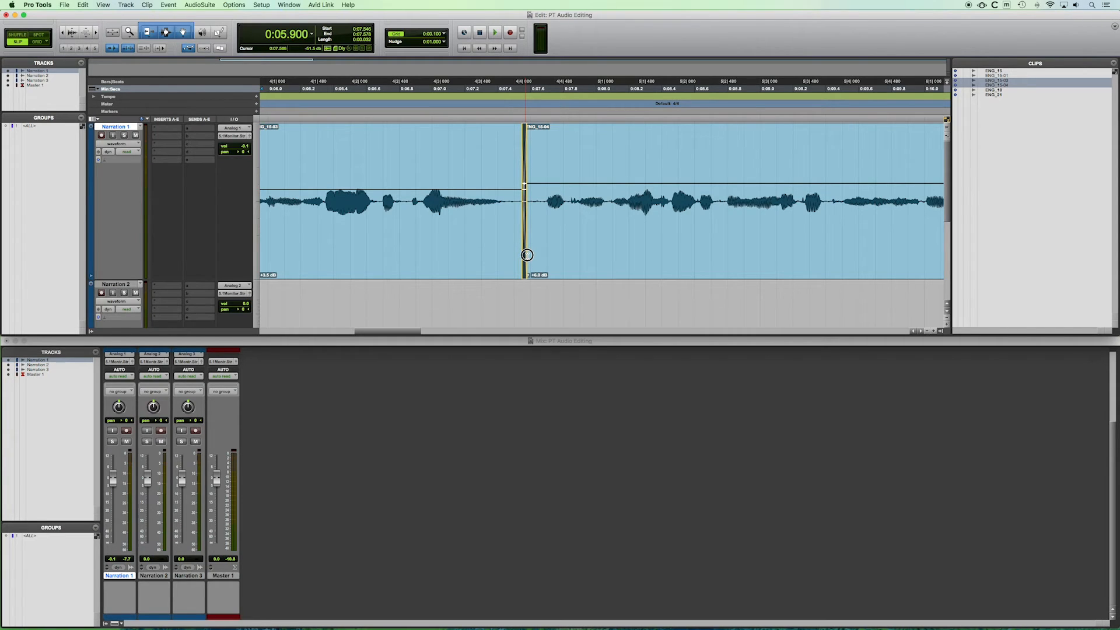
drag(527, 254, 527, 256)
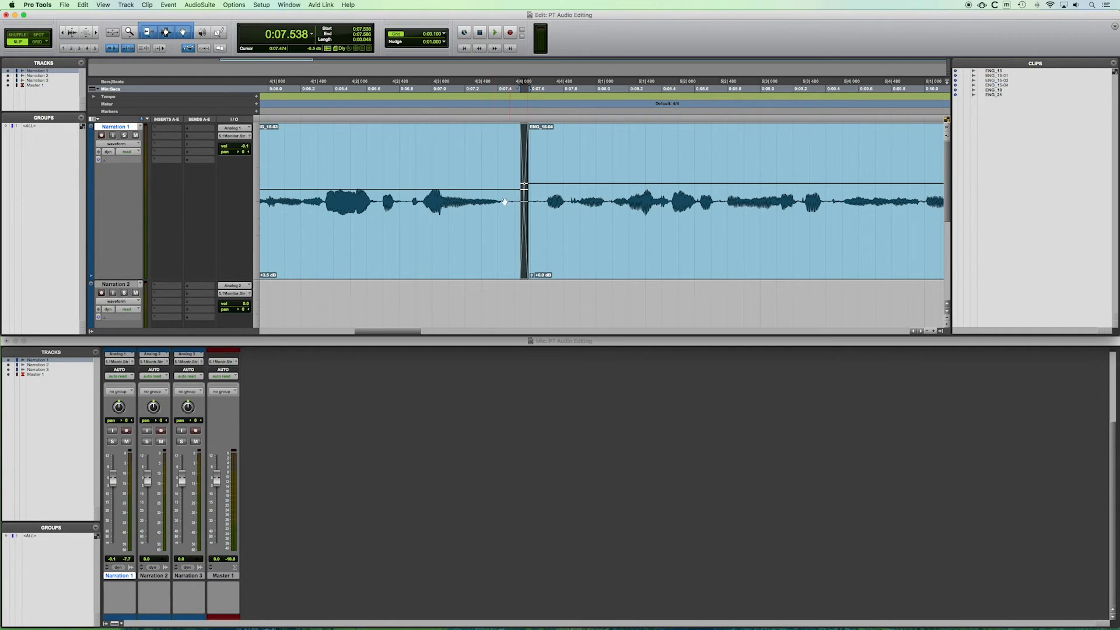
Play back the passage across the new crossfade to check the transition.
click(416, 159)
key(space)
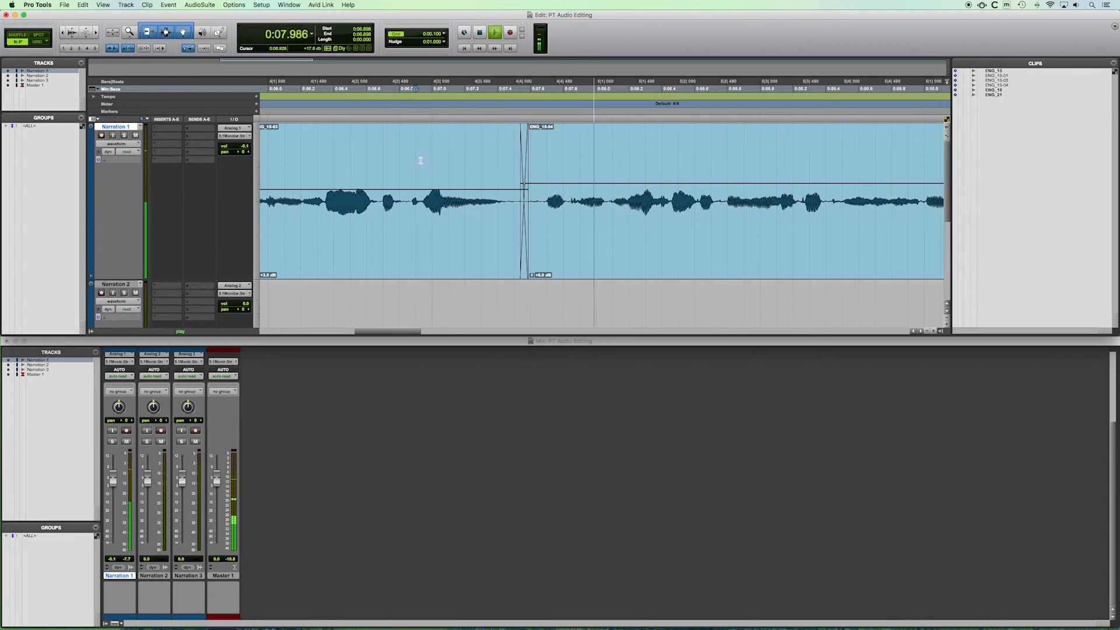
key(space)
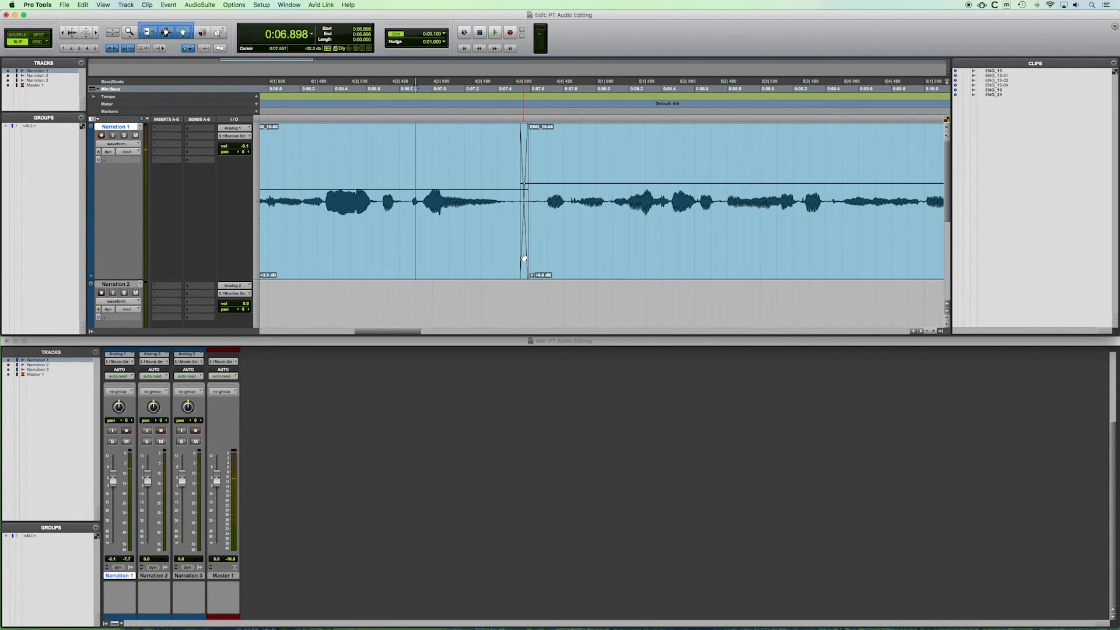
Try splitting the first clip at about 6.35 seconds and changing its gain, then undo both changes.
key(r)
key(t)
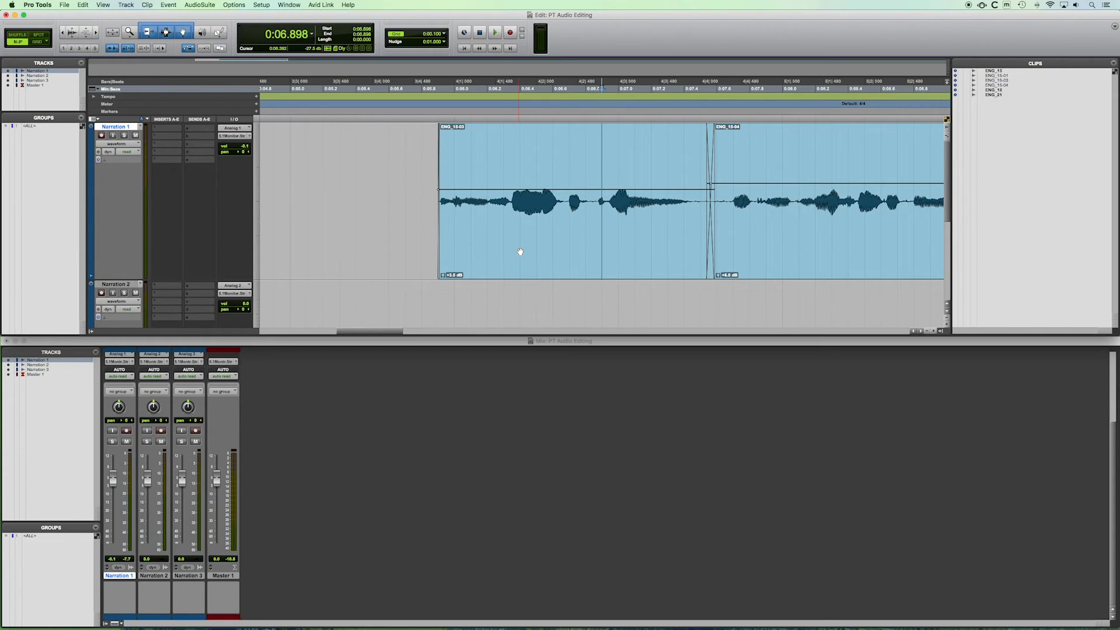
scroll(557, 223, right, 4)
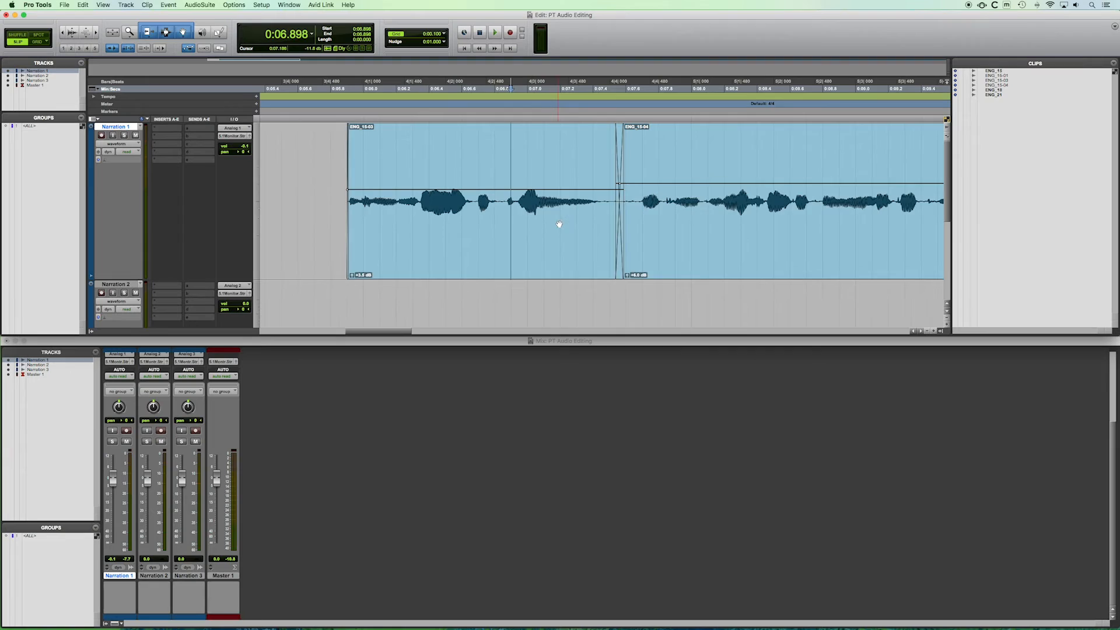
scroll(558, 224, right, 2)
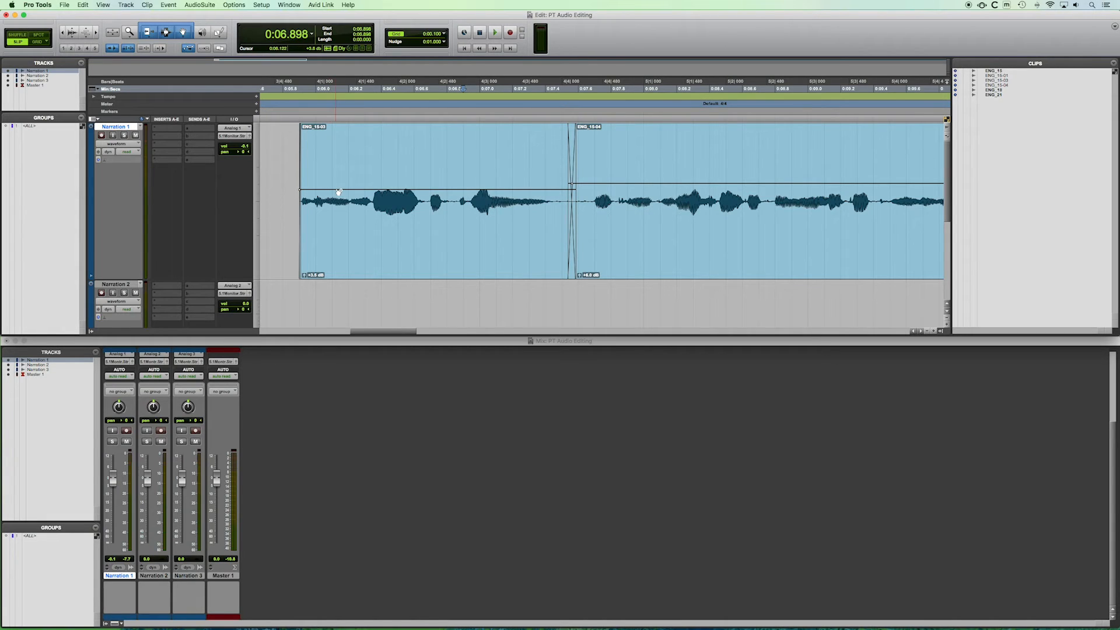
click(456, 190)
drag(337, 189, 295, 191)
drag(337, 185, 341, 186)
click(375, 145)
click(374, 146)
key(super+e)
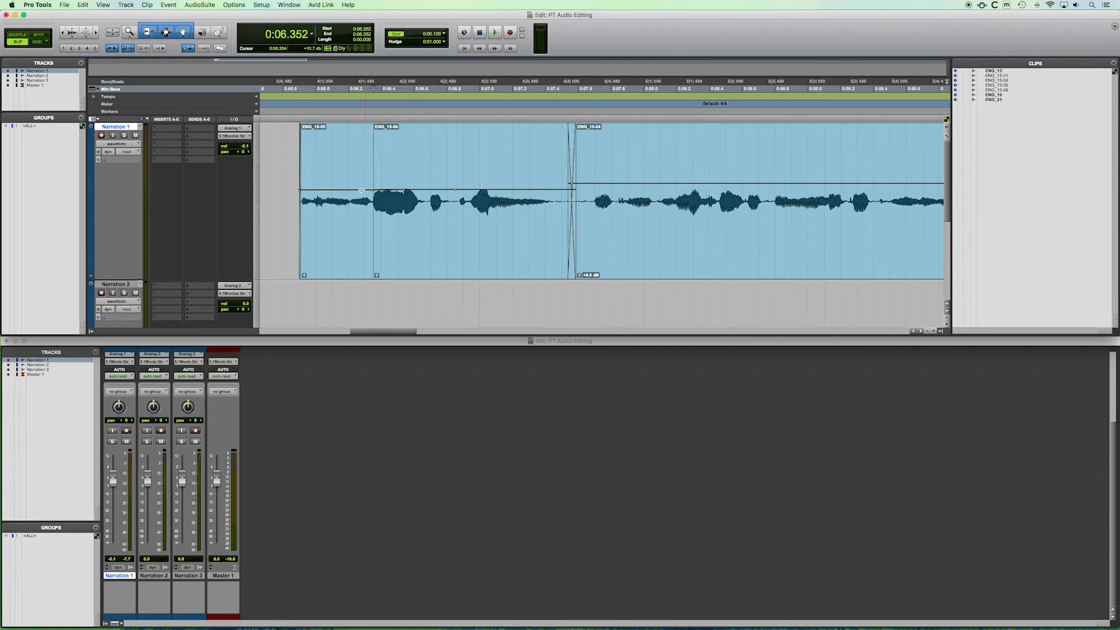
click(342, 257)
drag(304, 277, 304, 275)
key(super+z)
key(super+z)
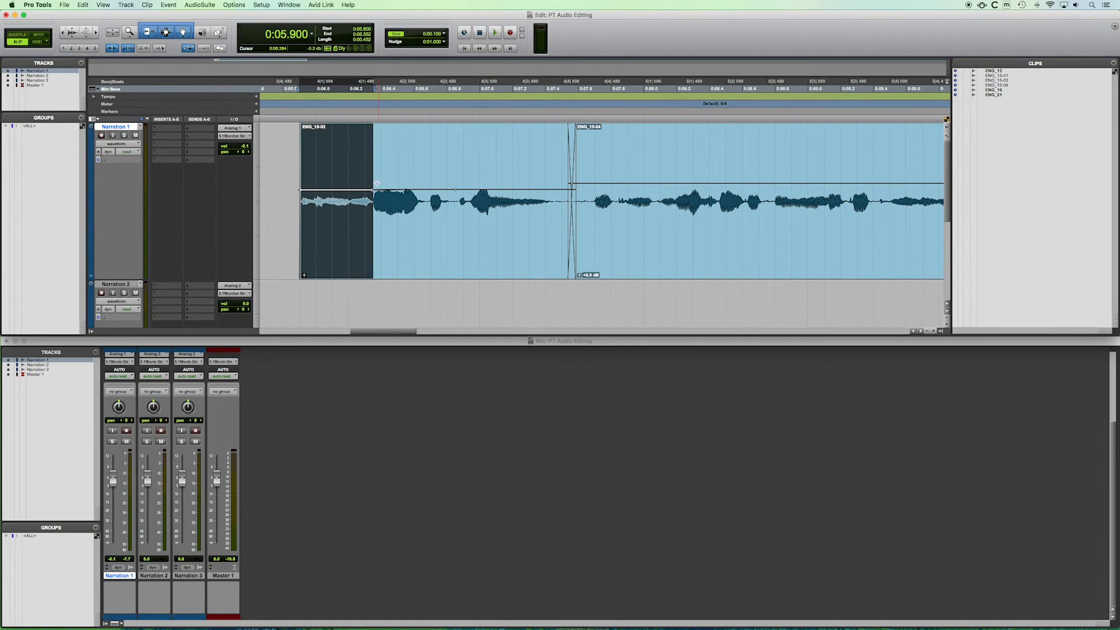
Add a clip gain breakpoint before the first loud word and raise the gain of the clip's opening section.
click(392, 157)
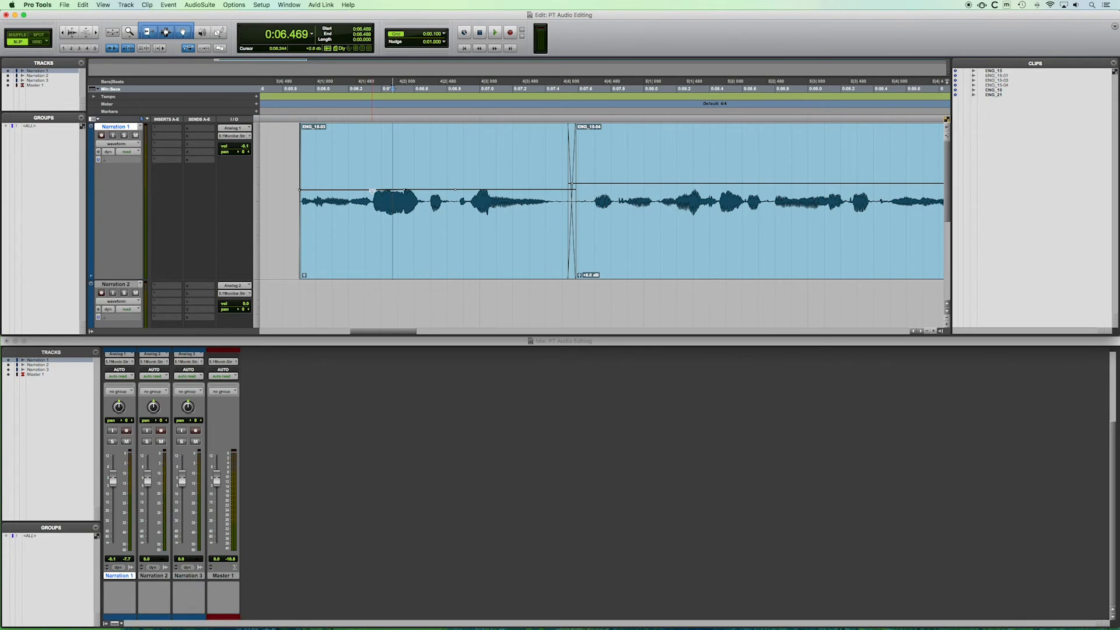
mouse_move(375, 192)
mouse_down()
mouse_move(368, 176)
mouse_move(371, 189)
mouse_up()
drag(300, 191, 270, 57)
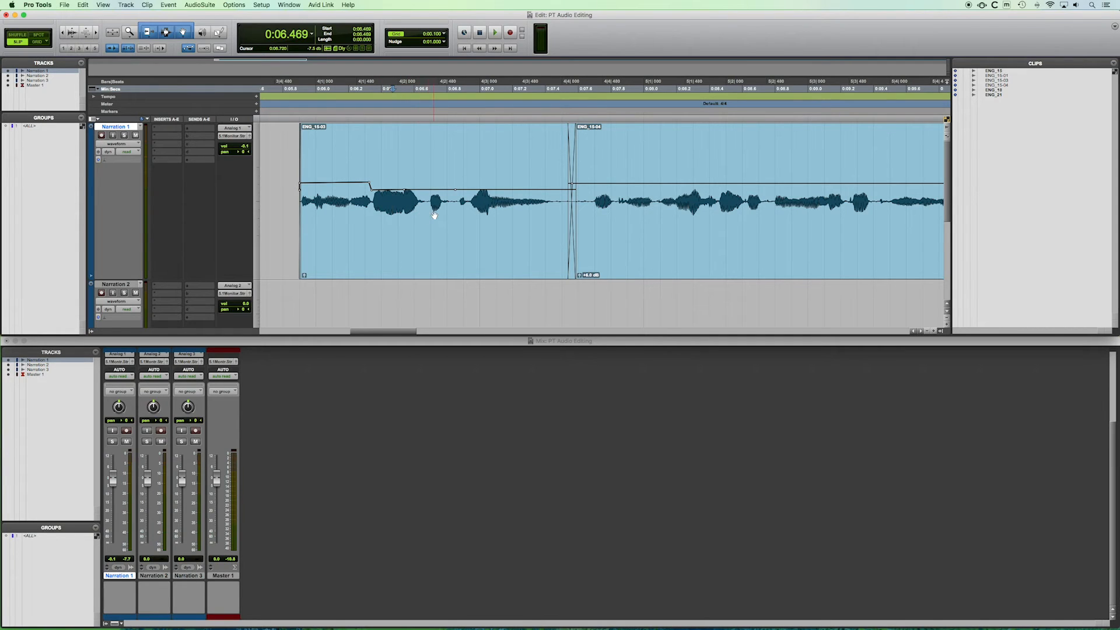
key(r)
scroll(433, 216, right, 3)
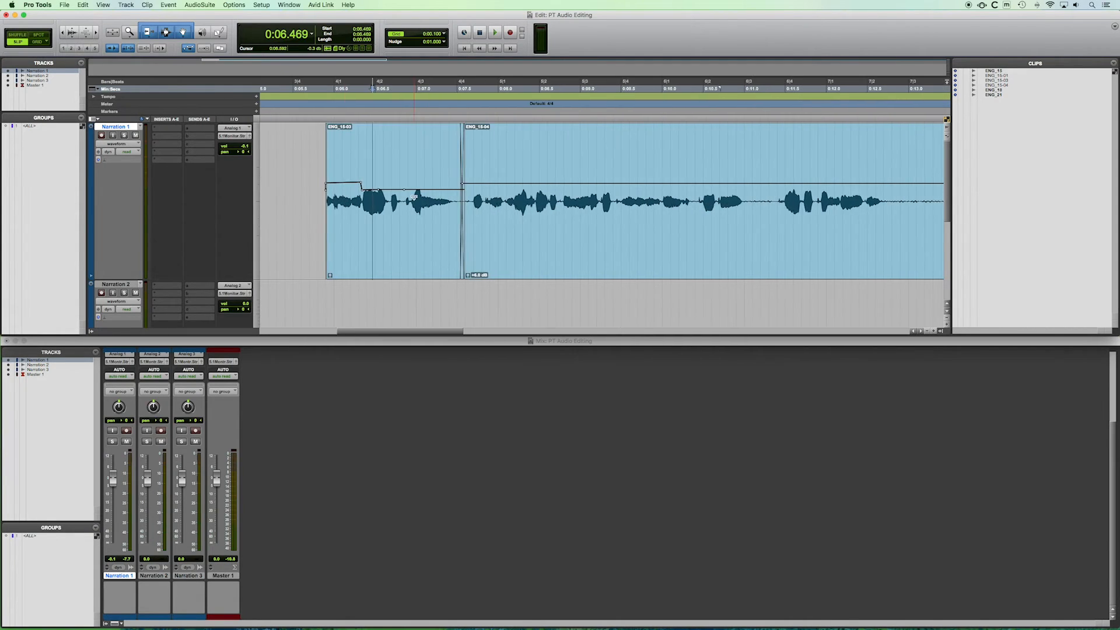
scroll(417, 199, right, 3)
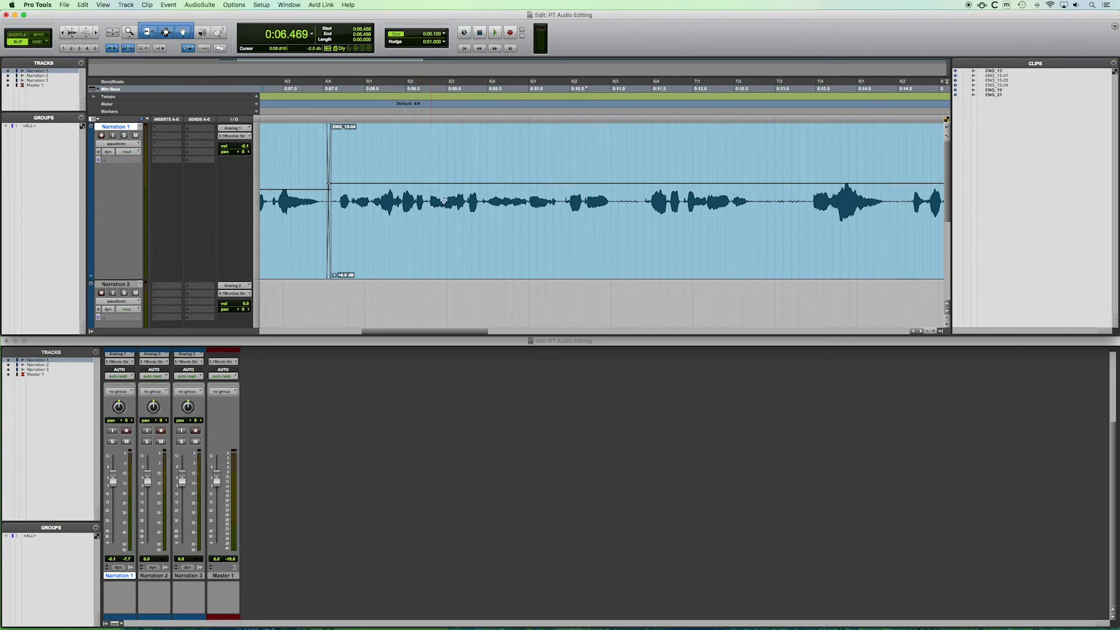
Play back the narration from about 14.8 seconds to review the long pause in the clip.
key(r)
scroll(481, 199, right, 3)
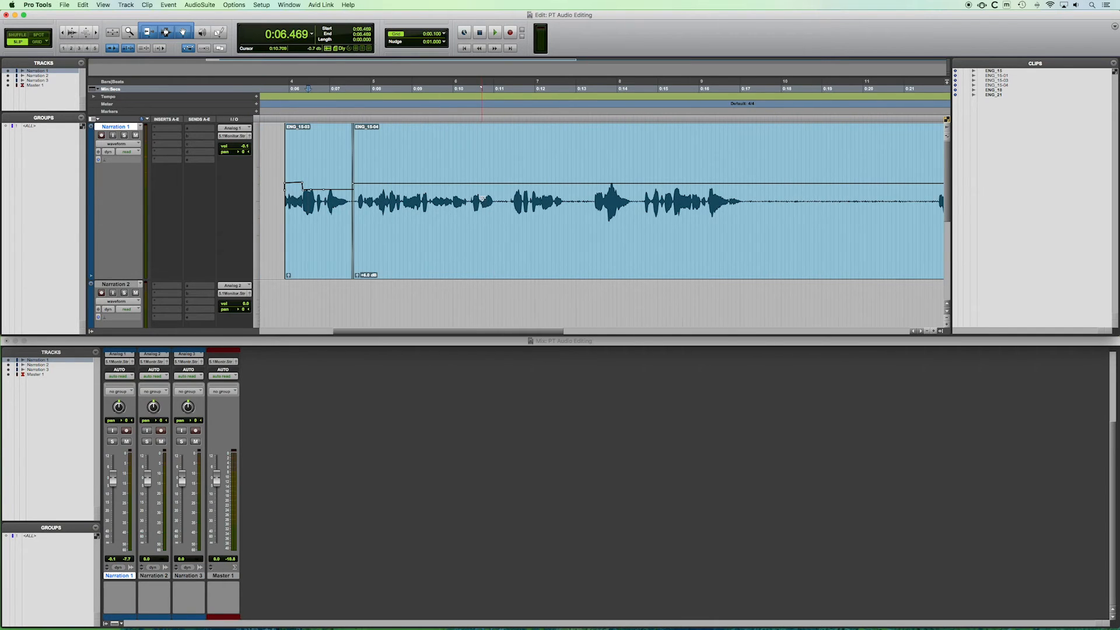
scroll(482, 199, right, 3)
scroll(481, 198, right, 3)
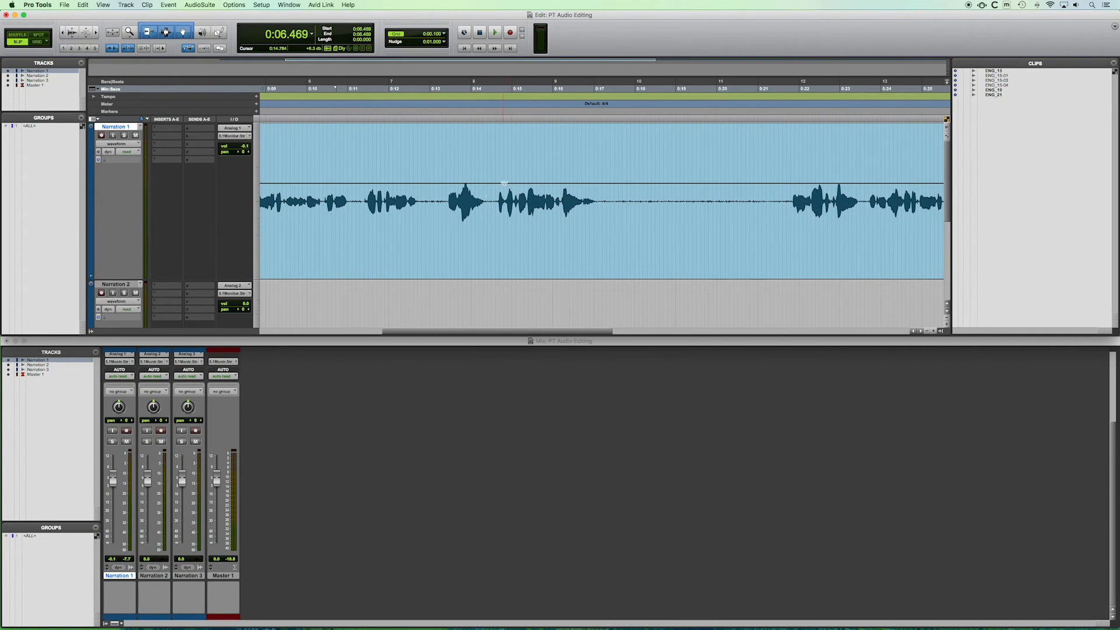
click(503, 137)
key(space)
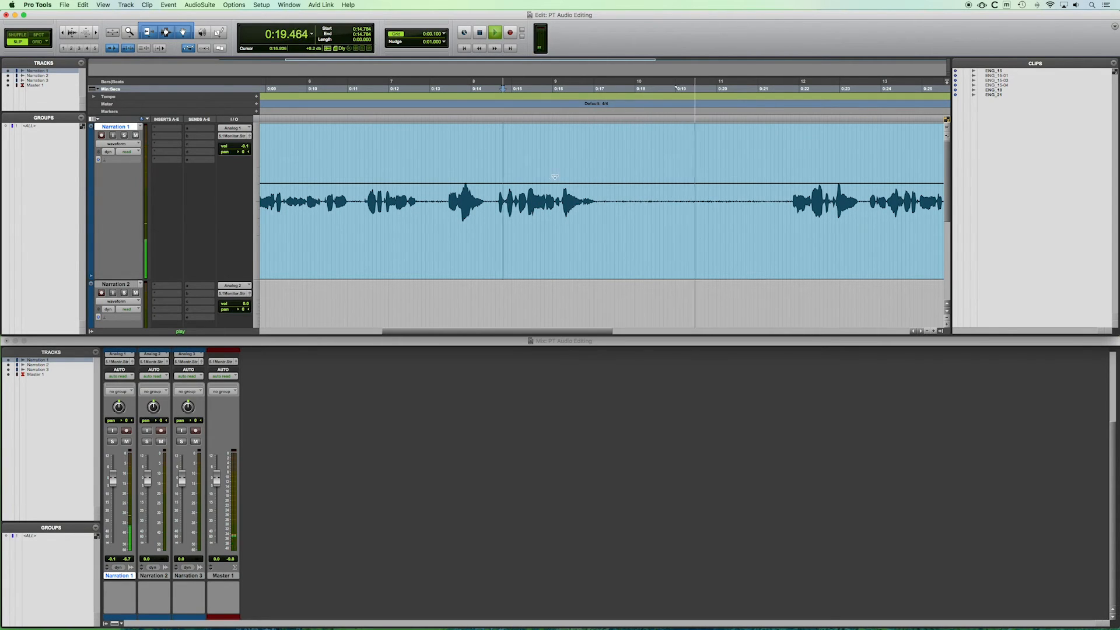
key(space)
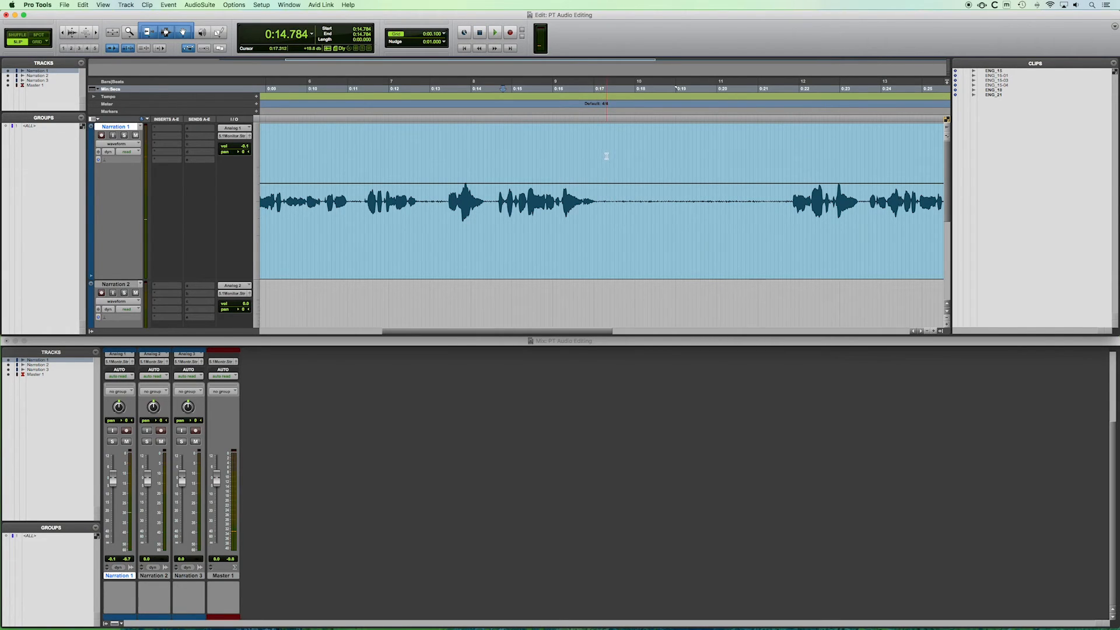
Select the long silent pause after about 17.2 seconds in the narration clip and delete it.
drag(603, 153, 635, 188)
click(661, 163)
click(605, 142)
click(601, 143)
click(602, 139)
drag(602, 139, 789, 272)
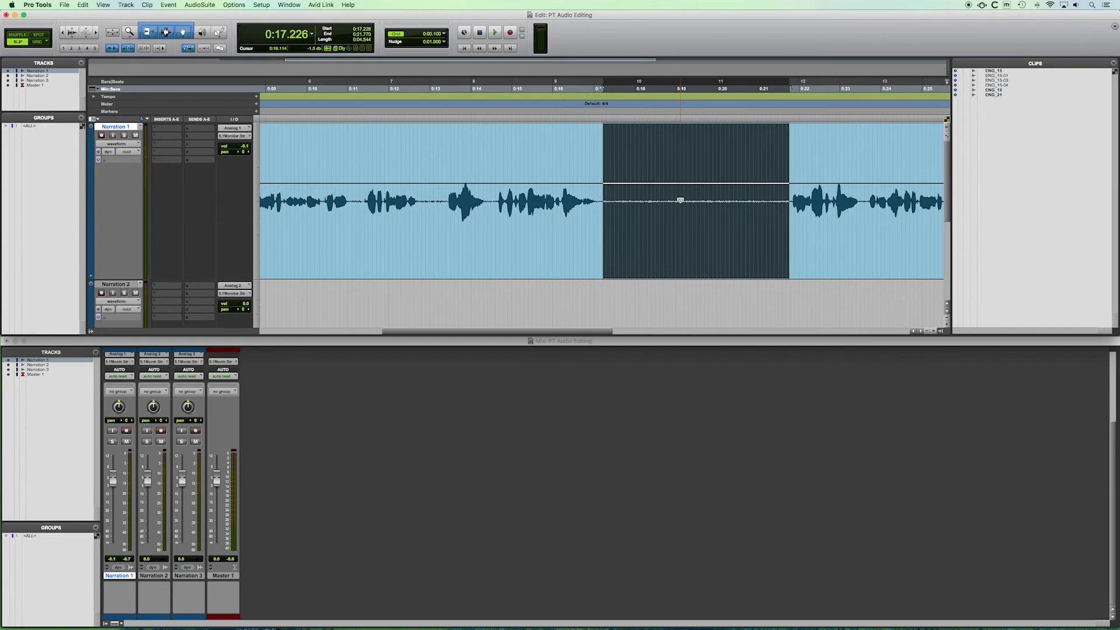
key(Delete)
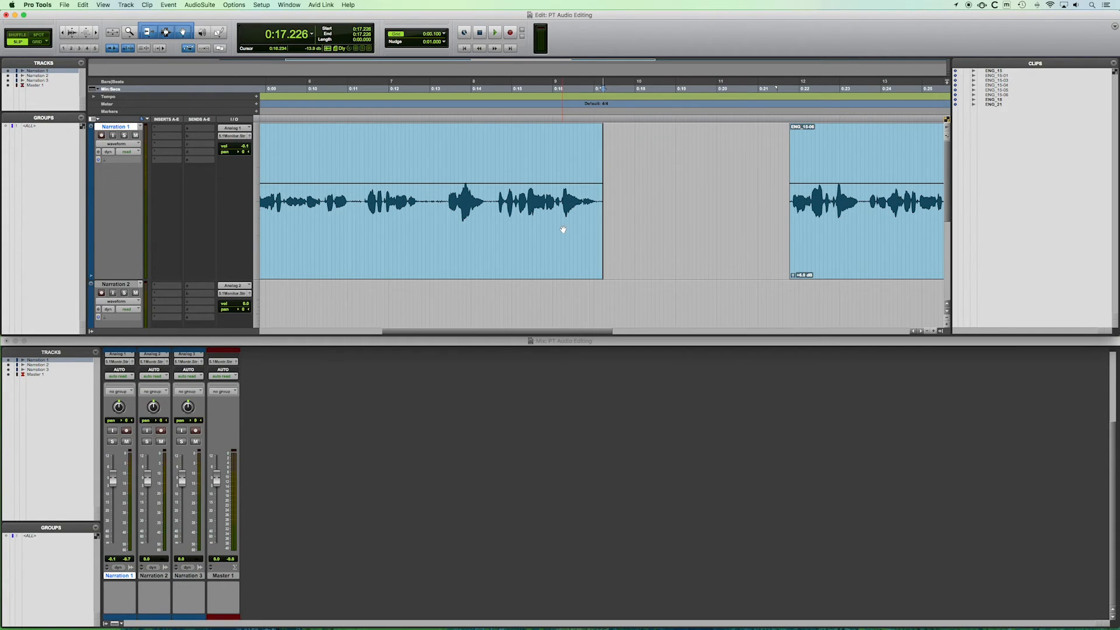
Slide the following narration clip earlier to close most of the deleted gap.
scroll(563, 229, left, 2)
scroll(562, 229, left, 2)
scroll(551, 211, left, 2)
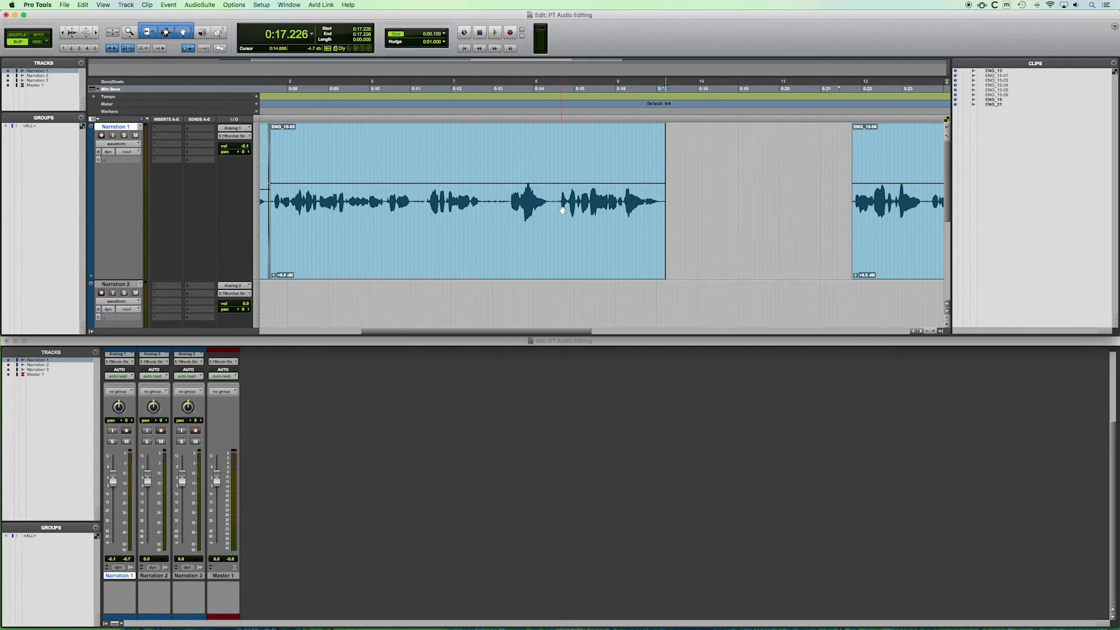
scroll(561, 210, left, 3)
scroll(562, 210, left, 2)
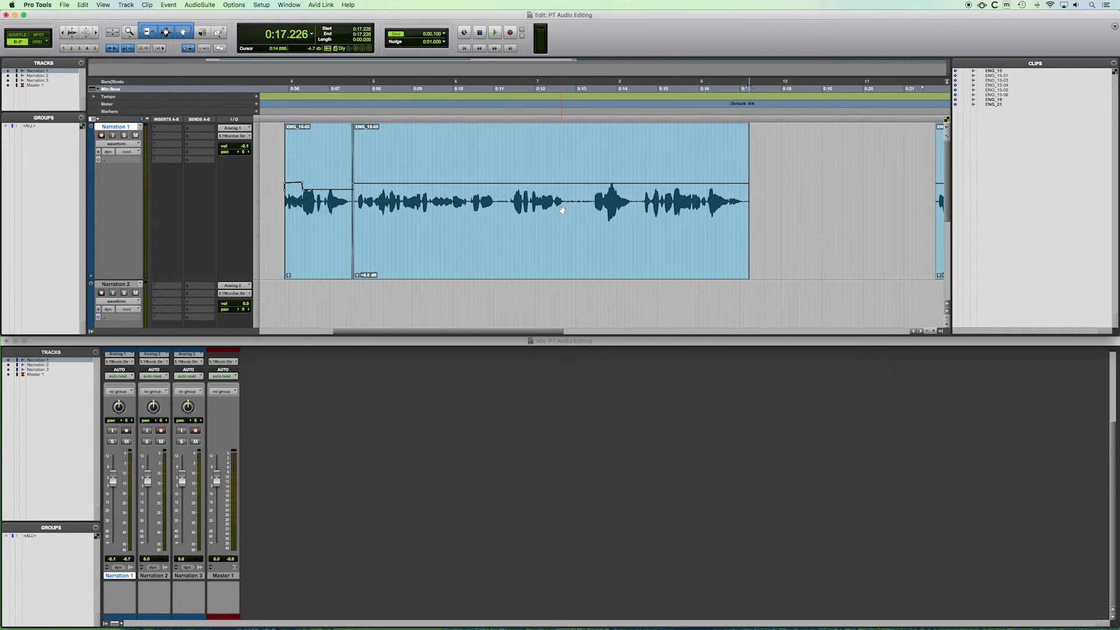
scroll(561, 210, right, 5)
scroll(561, 210, left, 1)
scroll(562, 209, left, 3)
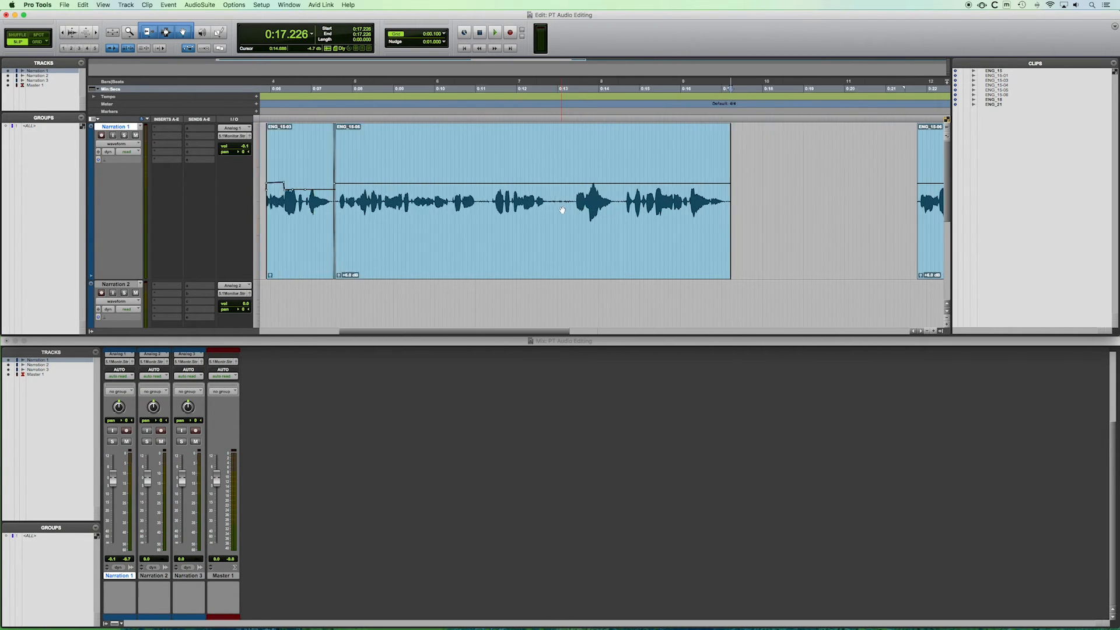
scroll(562, 210, right, 8)
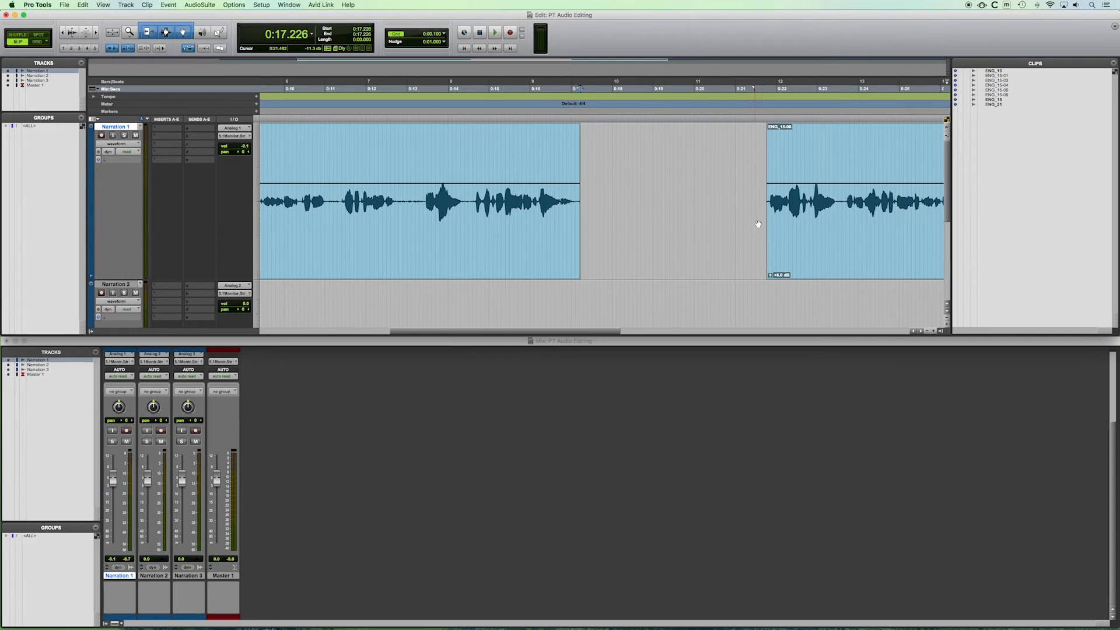
drag(840, 247, 680, 219)
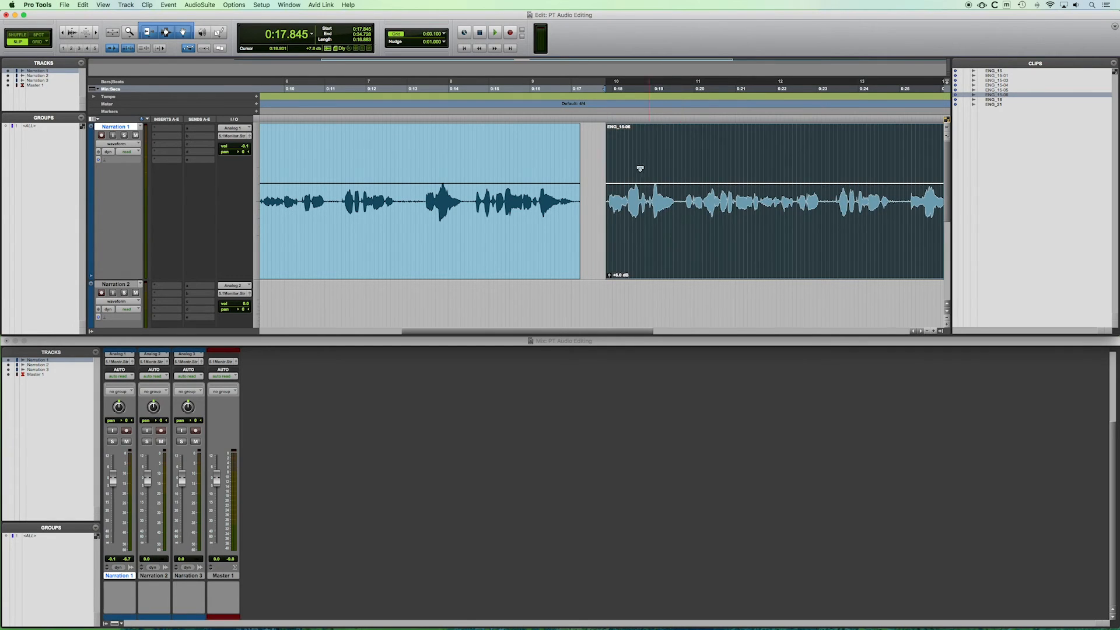
Play back across the join, then nudge the following clip slightly closer to the first one.
click(532, 157)
key(space)
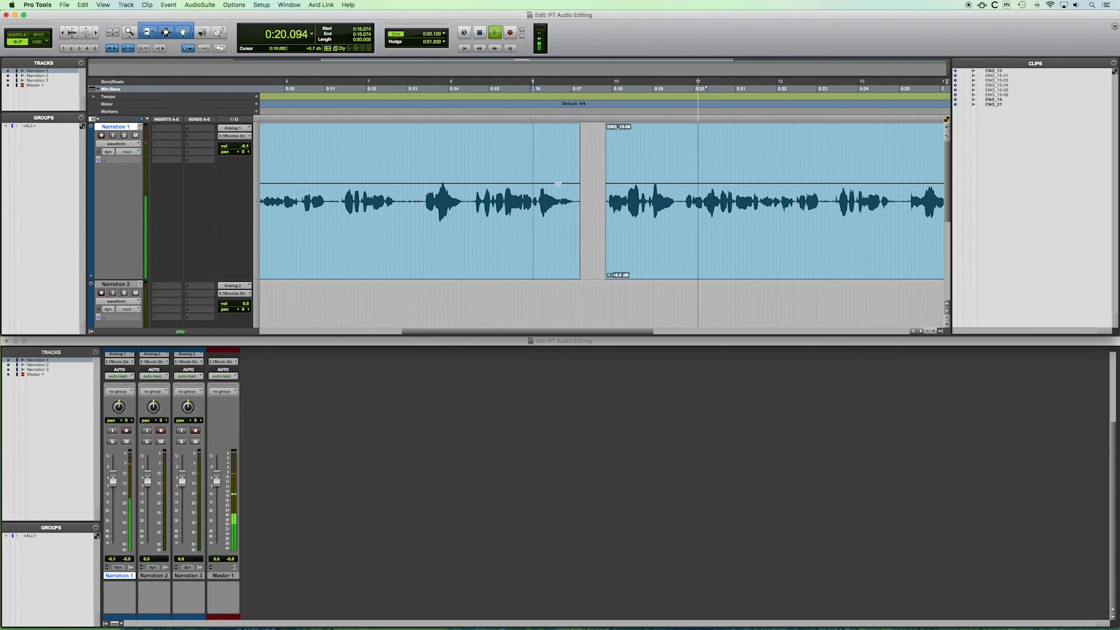
key(space)
scroll(514, 194, left, 3)
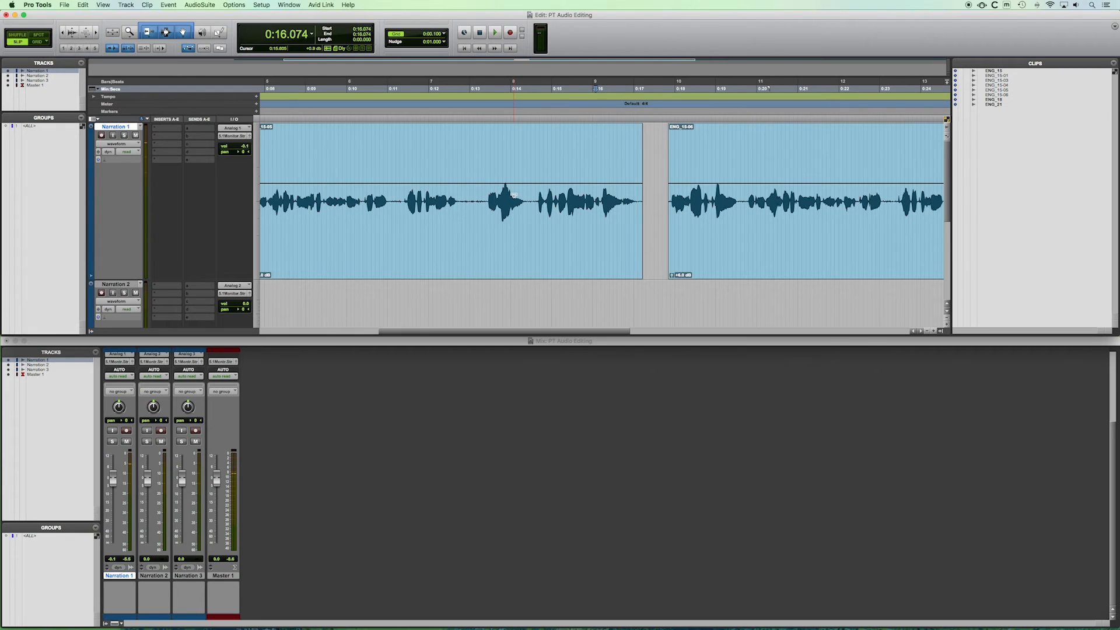
scroll(514, 195, right, 2)
drag(655, 248, 645, 245)
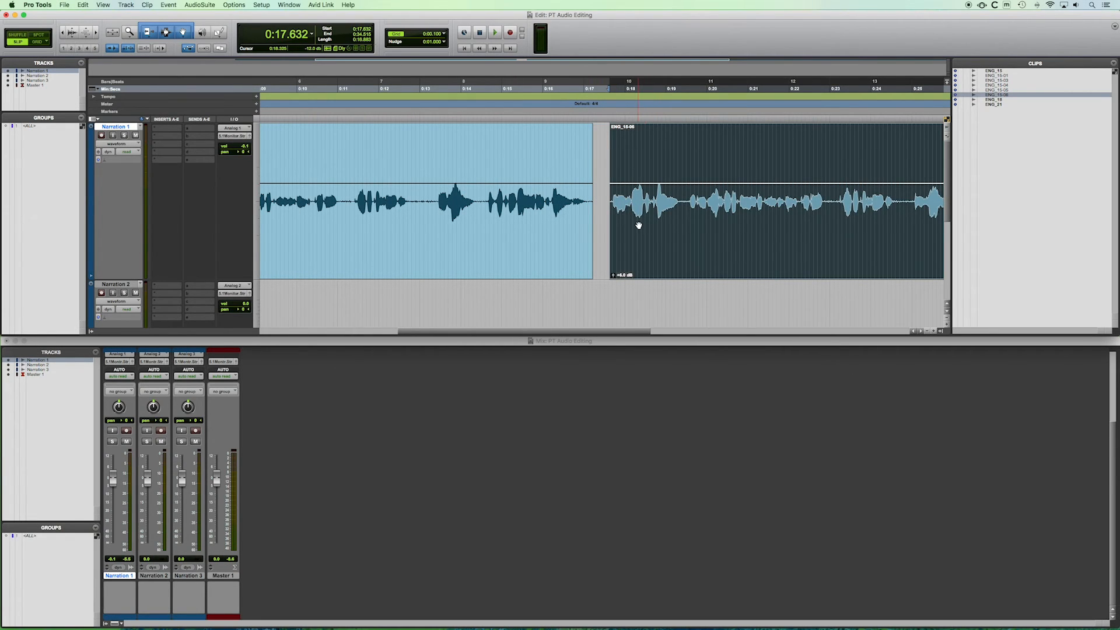
Select the clip before the gap, zoom in on its end, and add a short fade-out.
click(590, 165)
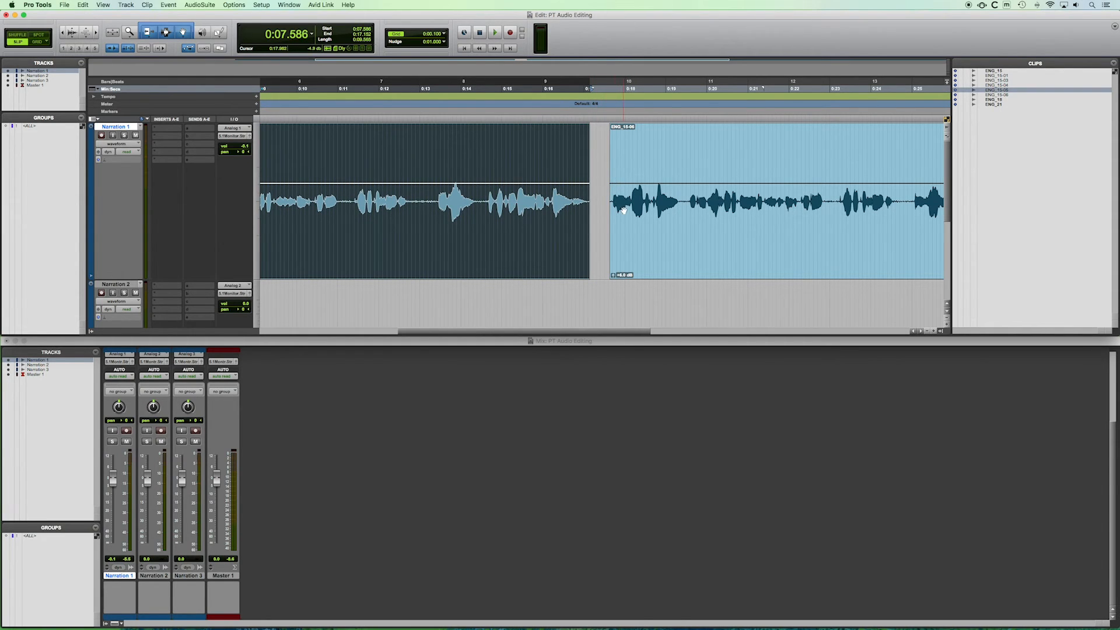
key(r)
scroll(586, 194, right, 4)
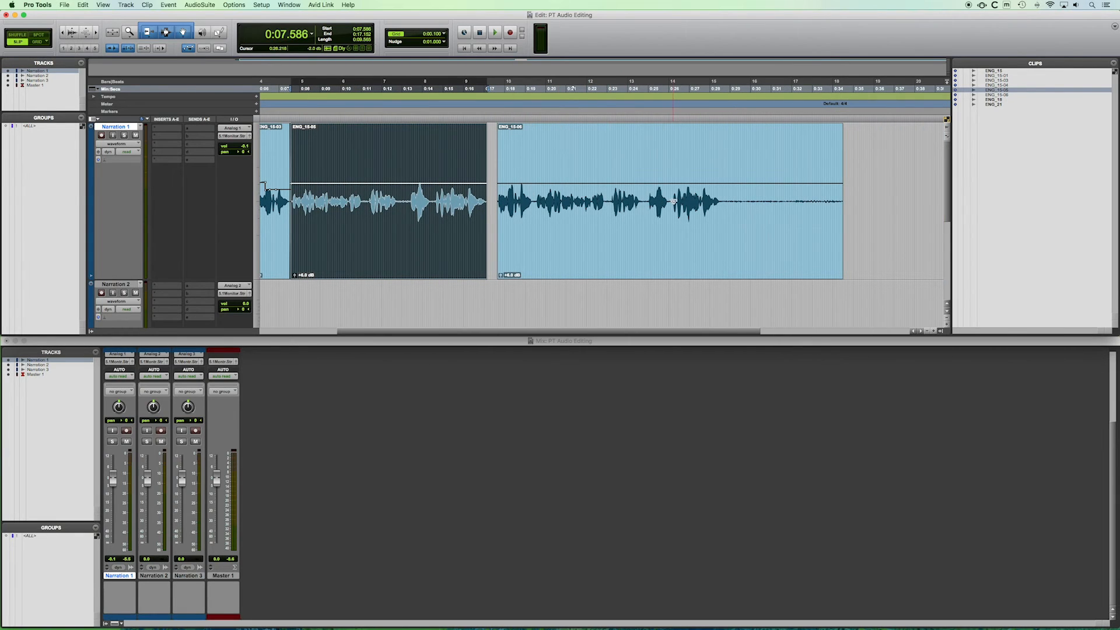
scroll(666, 199, right, 3)
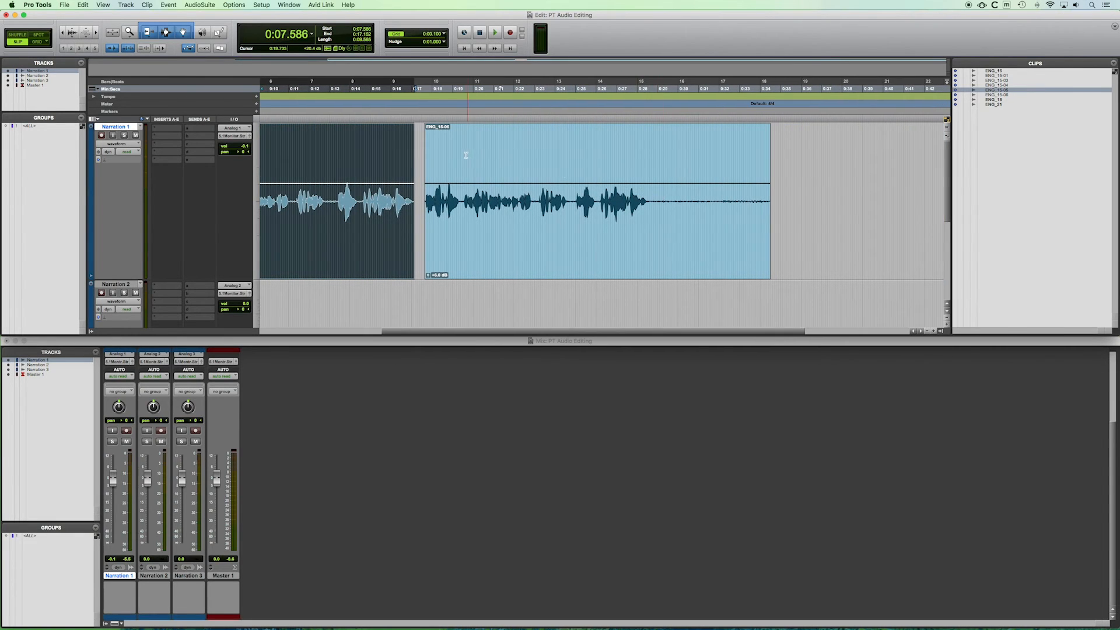
key(t)
key(t)
key(t)
key(t)
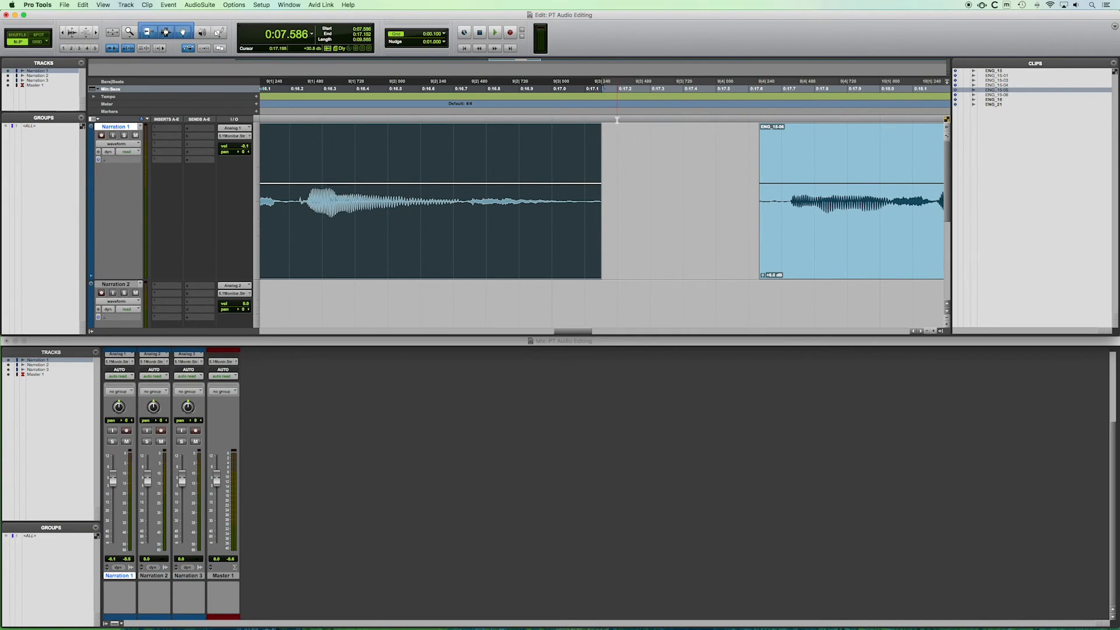
click(599, 128)
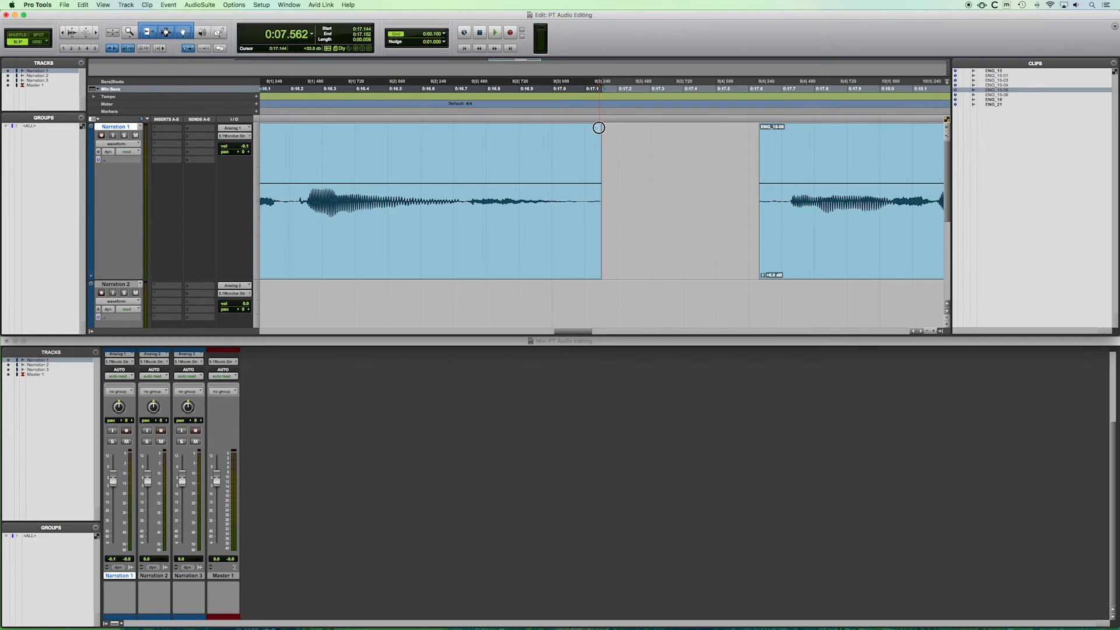
drag(598, 127, 576, 128)
Play back the end of the clip to hear the fade-out.
click(487, 148)
key(space)
key(space)
Trim the clip's end outward slightly so the fade-out extends past the original edge.
click(455, 151)
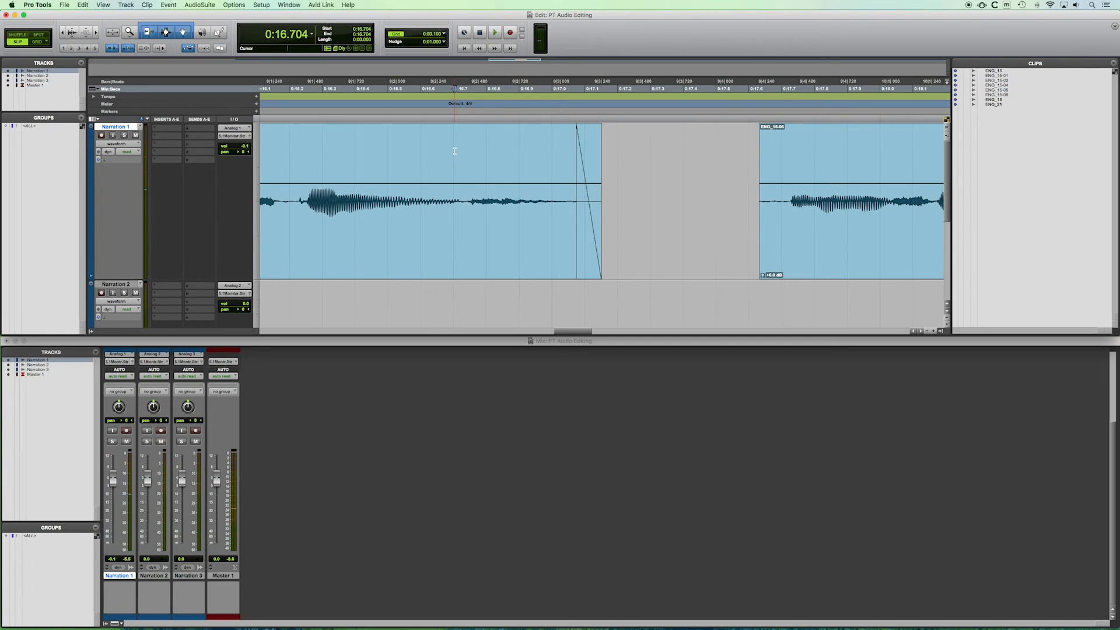
click(427, 150)
drag(598, 144, 616, 146)
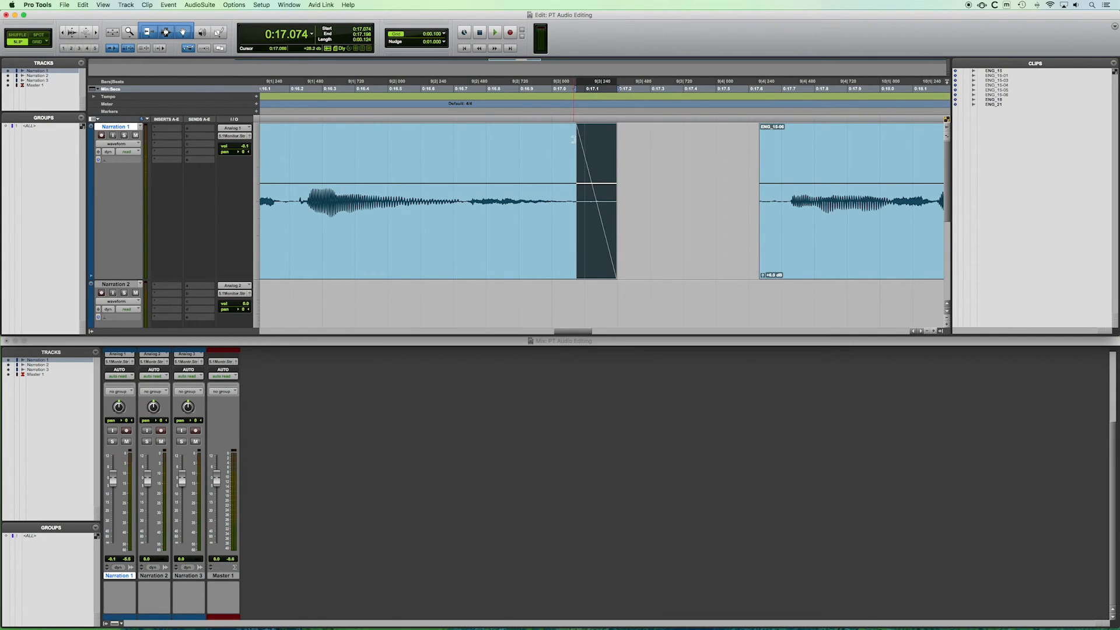
Lengthen the fade-out to start near the last word, then play it back.
click(573, 139)
drag(573, 139, 301, 141)
click(290, 140)
key(space)
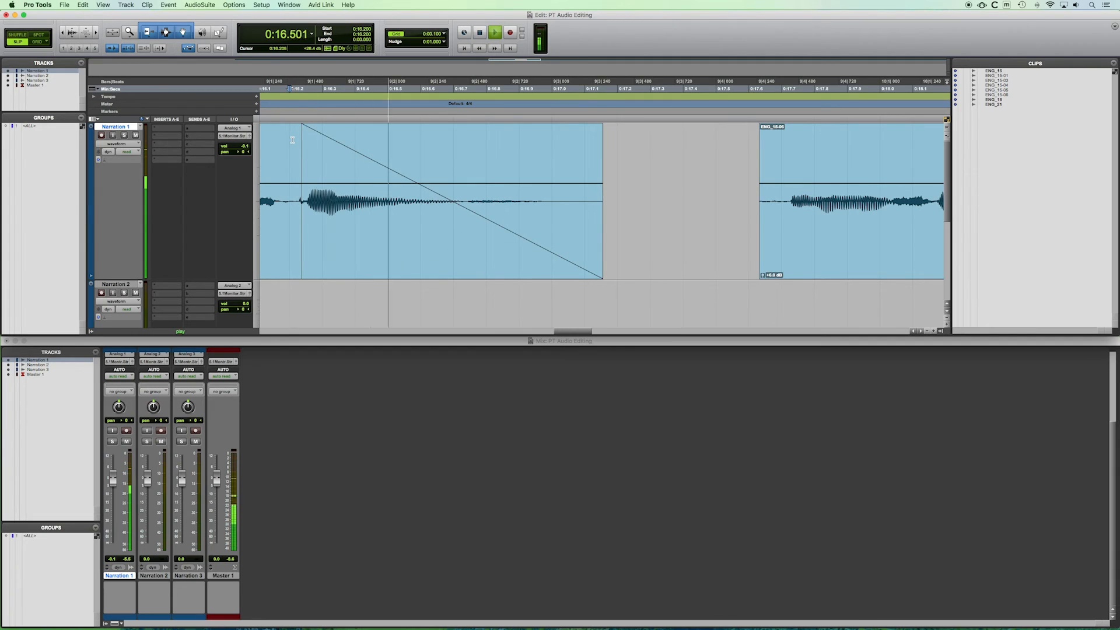
key(space)
Shorten the fade-out again and trim the clip's end further outward.
drag(301, 140, 590, 165)
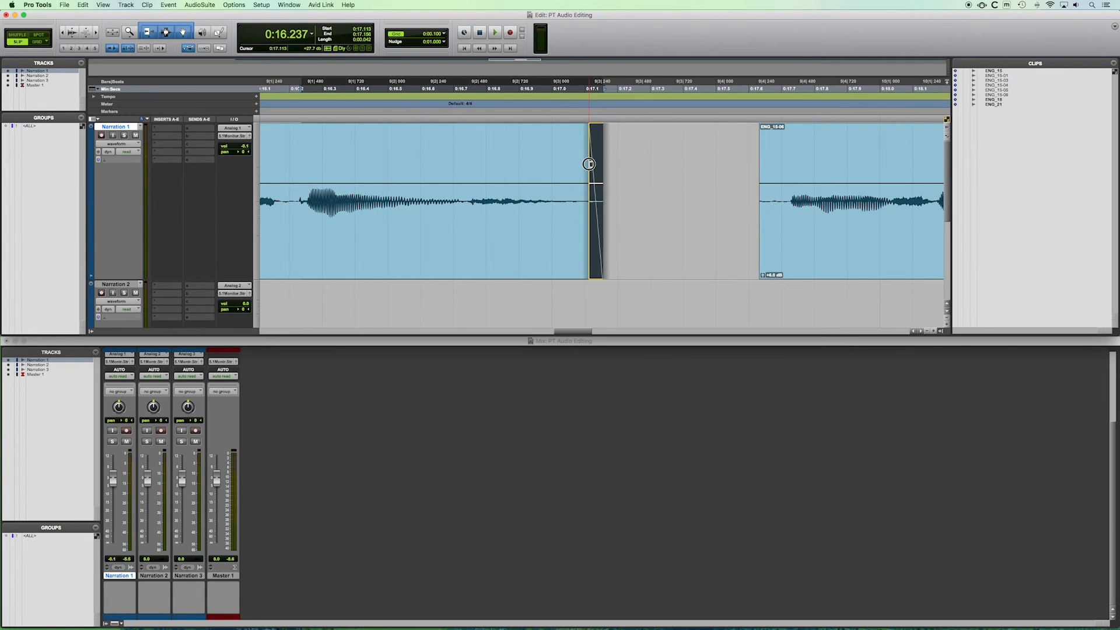
drag(603, 259, 631, 257)
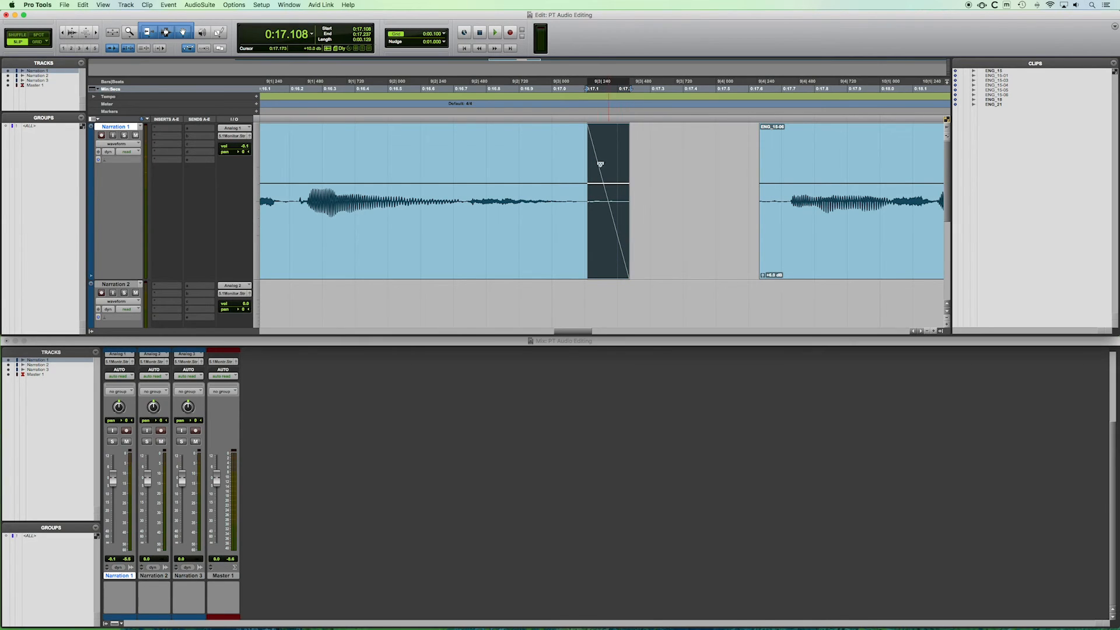
Move the fade-out later so it covers only the extended tail of the clip.
click(584, 134)
drag(583, 135, 682, 140)
click(414, 158)
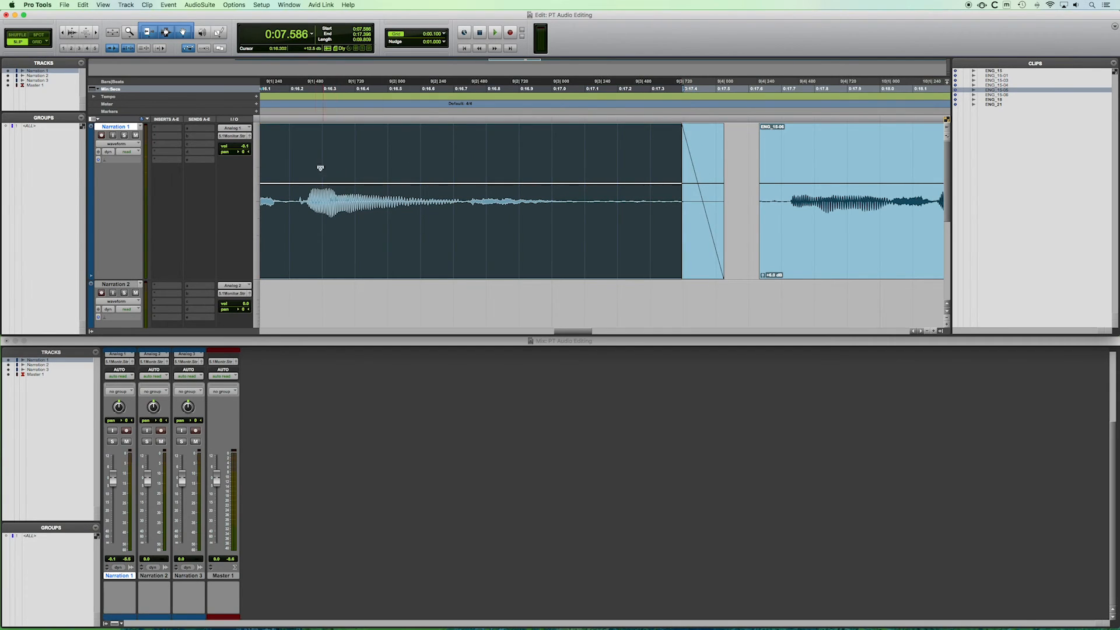
Play back the clip's ending from about 16.25 seconds to check the fade.
click(306, 144)
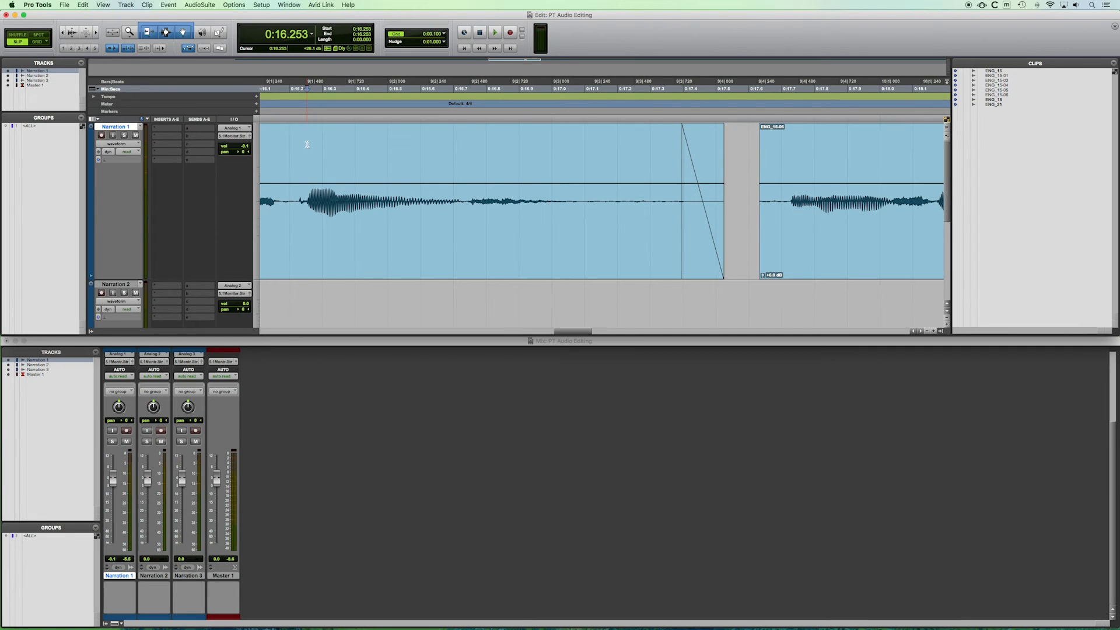
key(space)
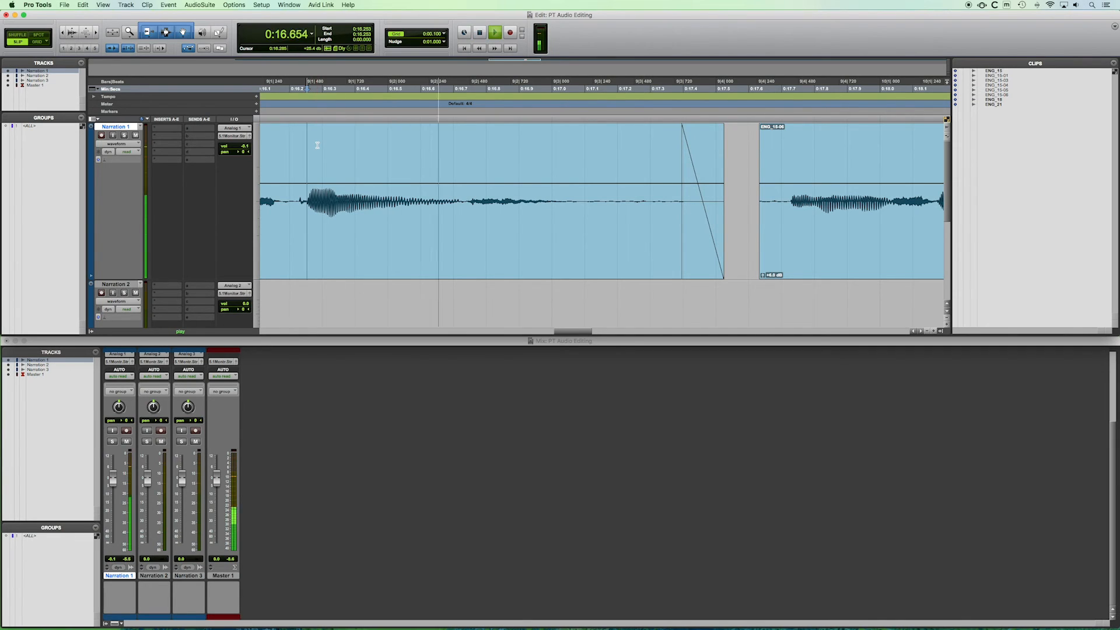
key(space)
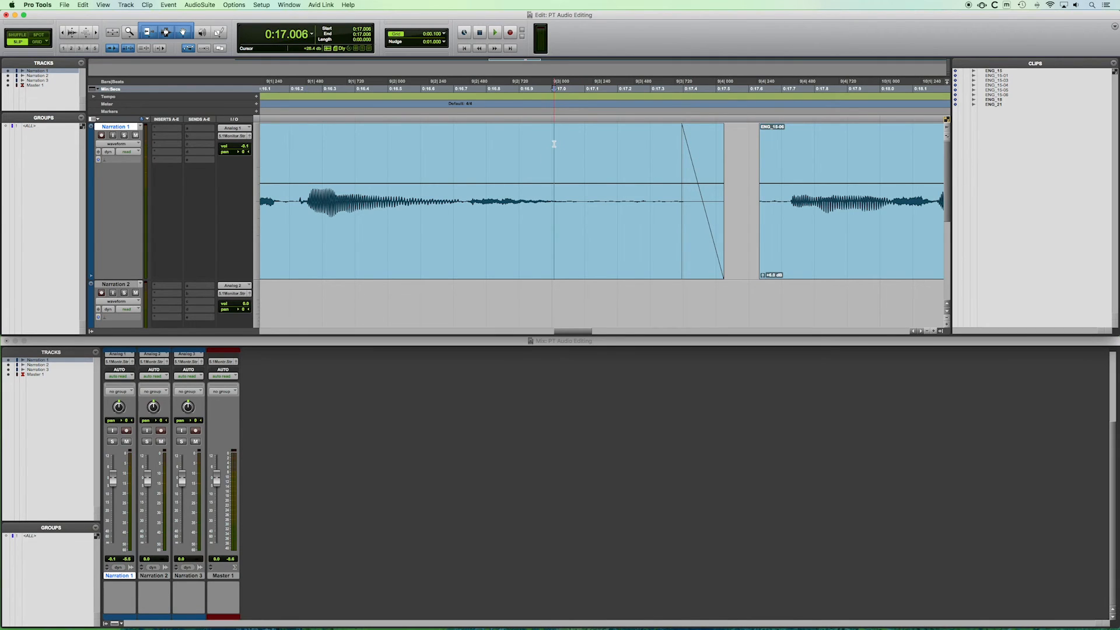
Slide the following clip later to widen the pause, and play back the transition.
drag(800, 254, 904, 250)
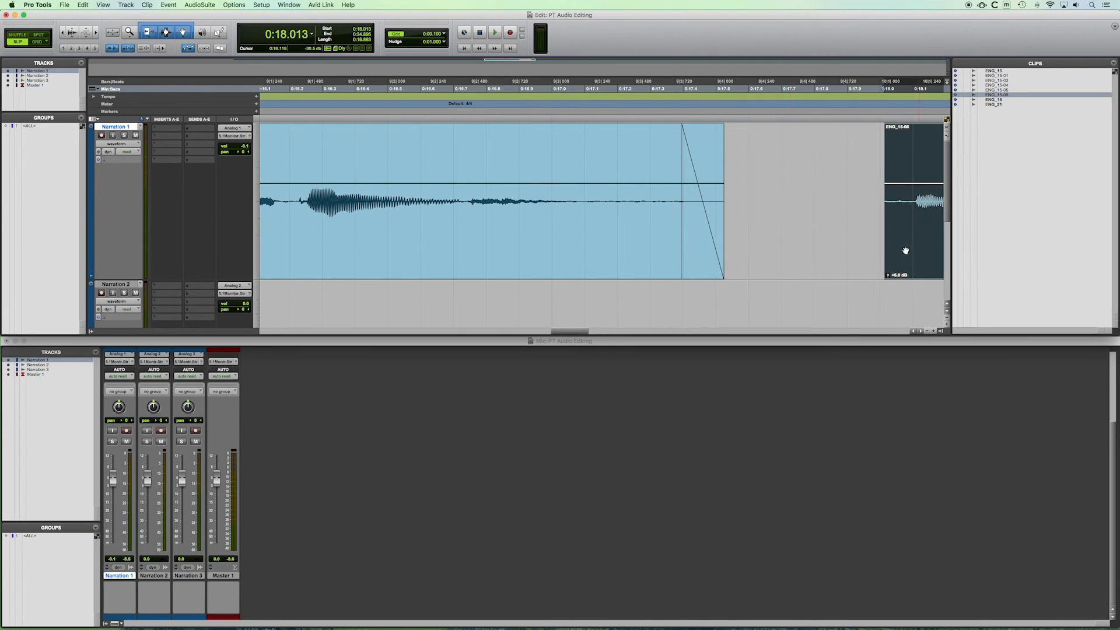
click(531, 151)
key(space)
key(space)
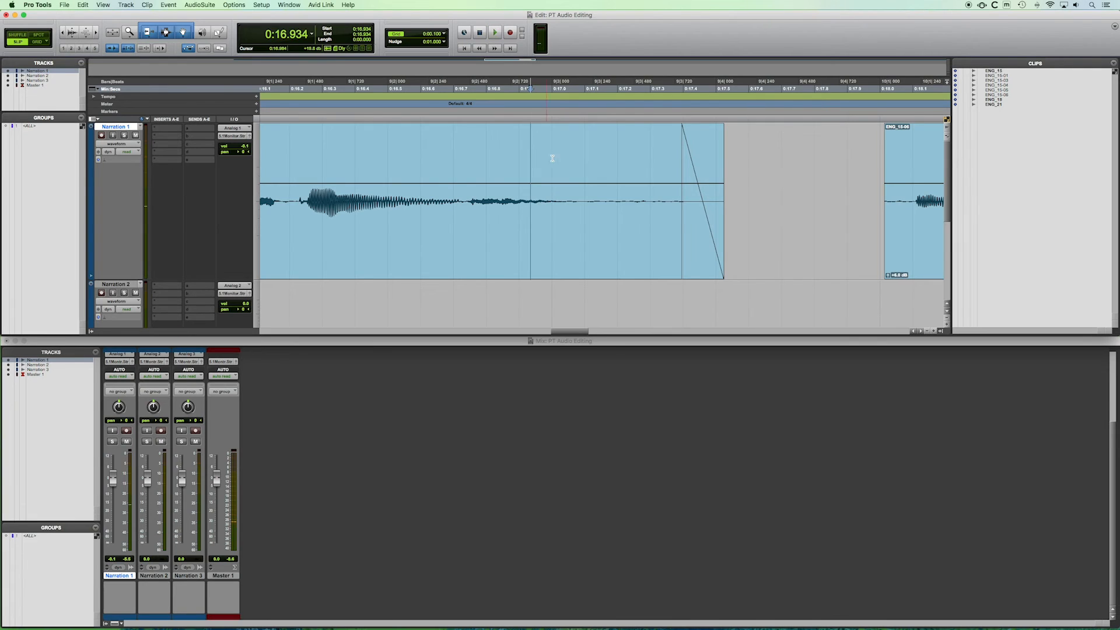
Zoom in on the start of the following clip and slide it slightly later again.
click(387, 155)
key(r)
key(r)
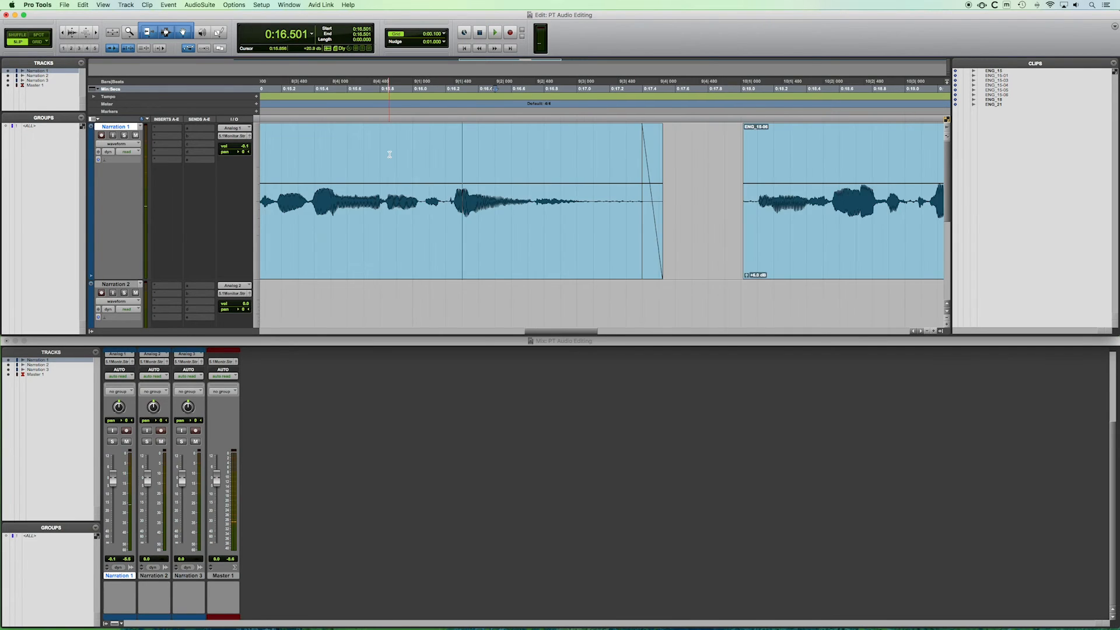
scroll(489, 168, right, 4)
key(t)
key(t)
scroll(521, 165, right, 6)
scroll(522, 164, right, 1)
key(t)
key(t)
scroll(553, 165, right, 10)
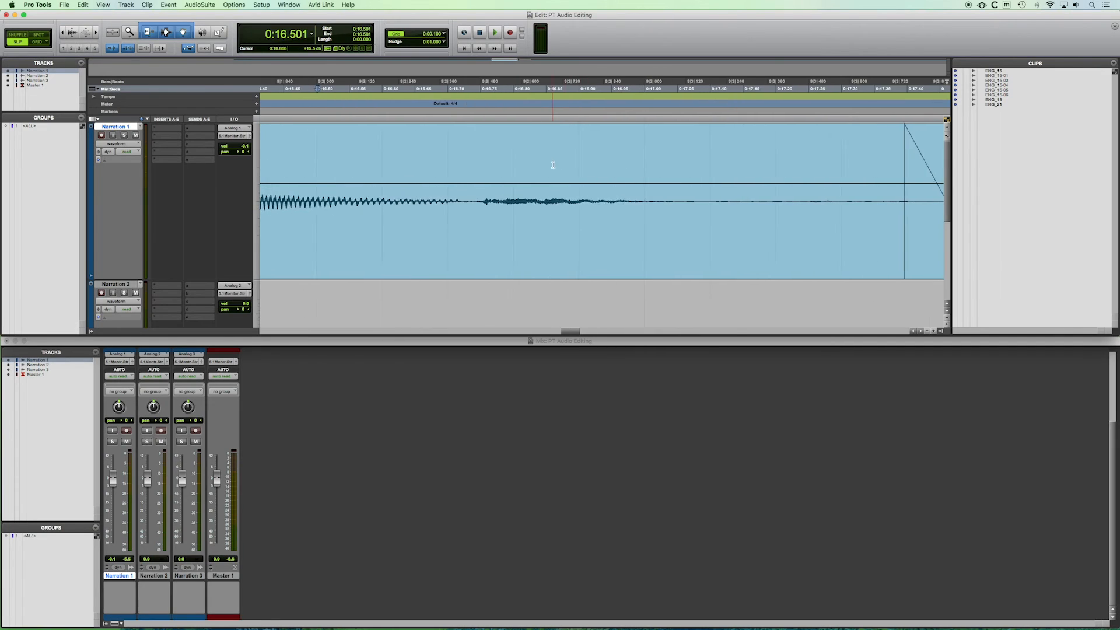
scroll(550, 162, right, 8)
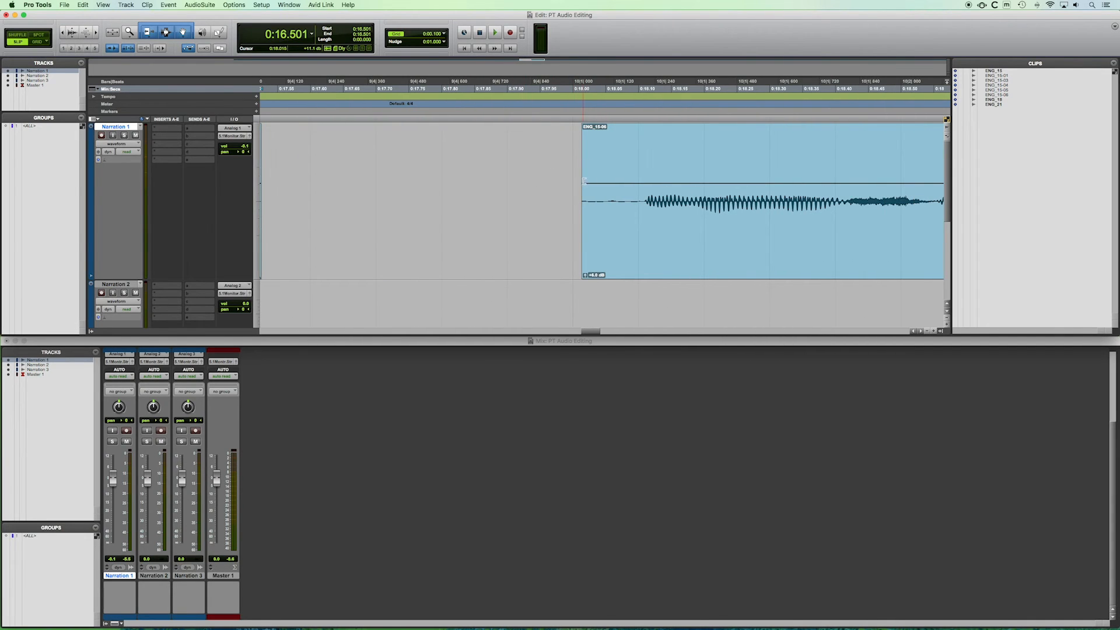
drag(586, 228, 641, 227)
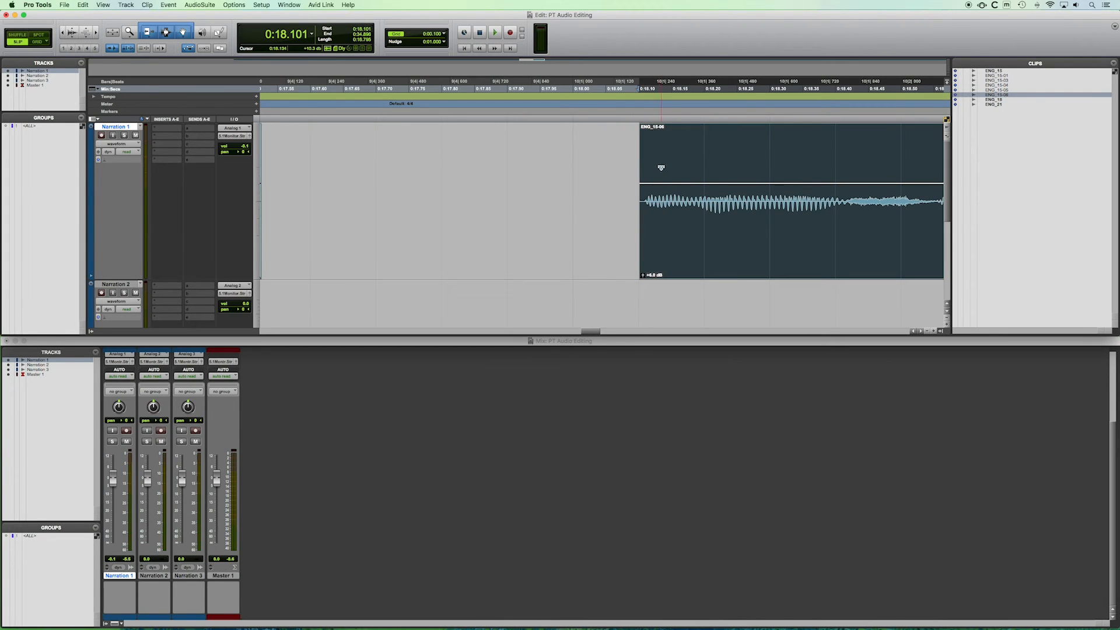
drag(642, 129, 645, 129)
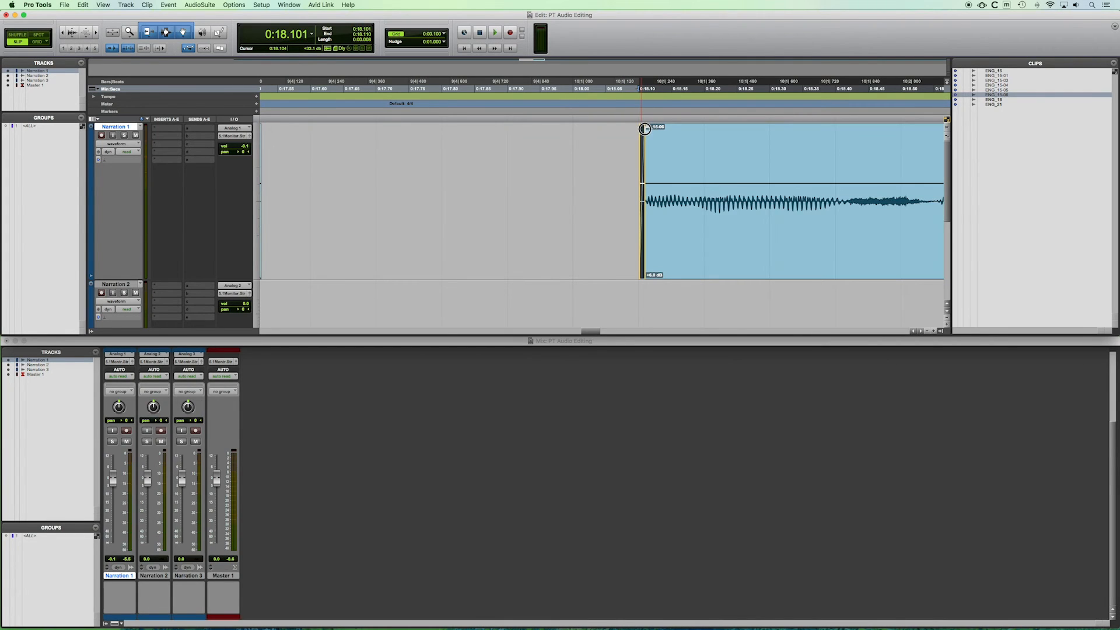
Zoom out and delete the silent tail at the end of the second clip.
key(r)
key(r)
key(r)
scroll(641, 144, right, 2)
key(r)
key(r)
key(r)
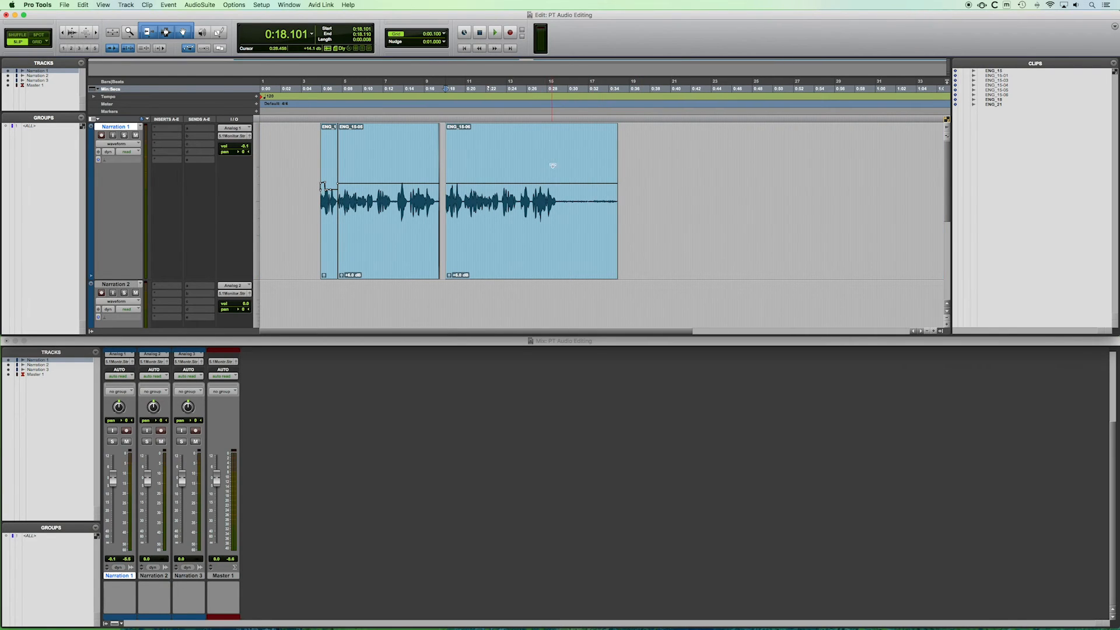
drag(559, 153, 630, 168)
key(Delete)
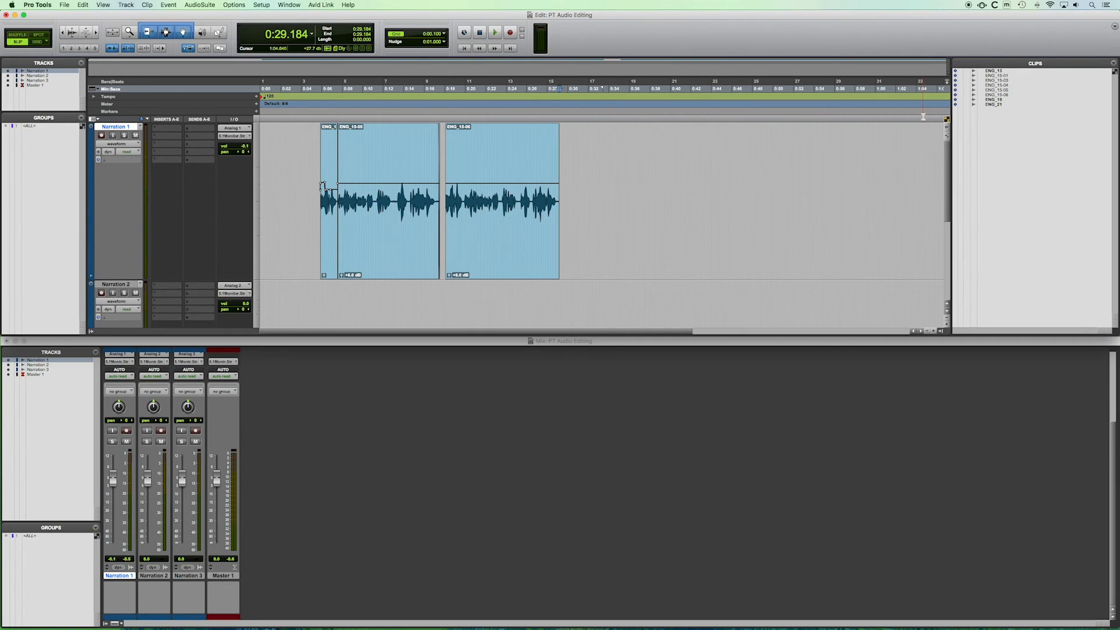
Place clip ENG_18 from the clips list on Narration 1 after the second clip and play it back.
drag(995, 101, 600, 176)
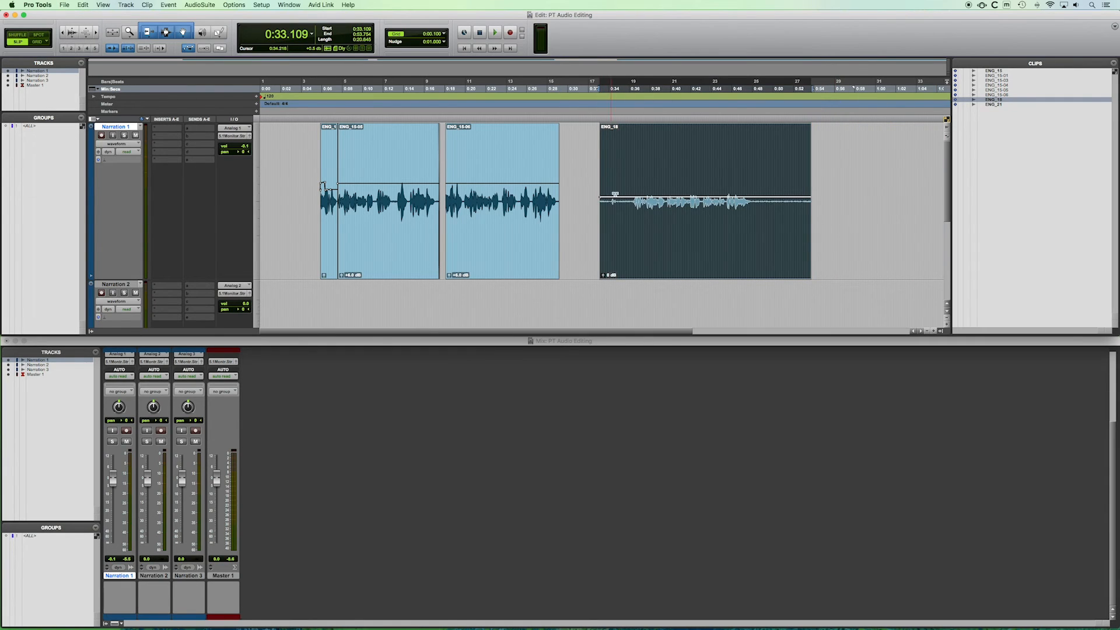
click(634, 156)
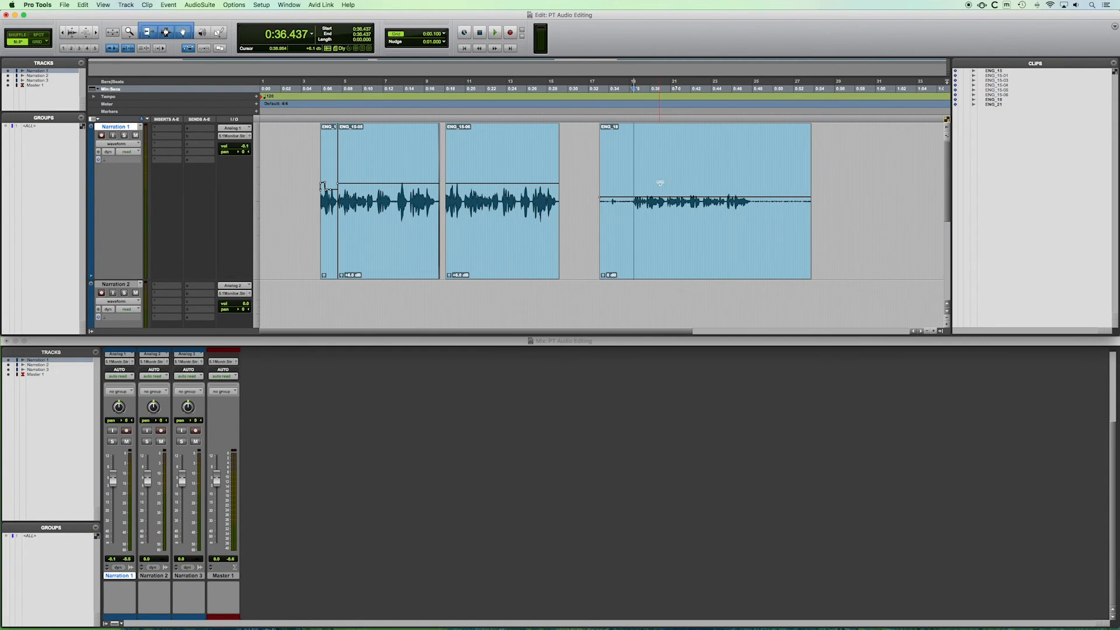
click(630, 153)
click(632, 152)
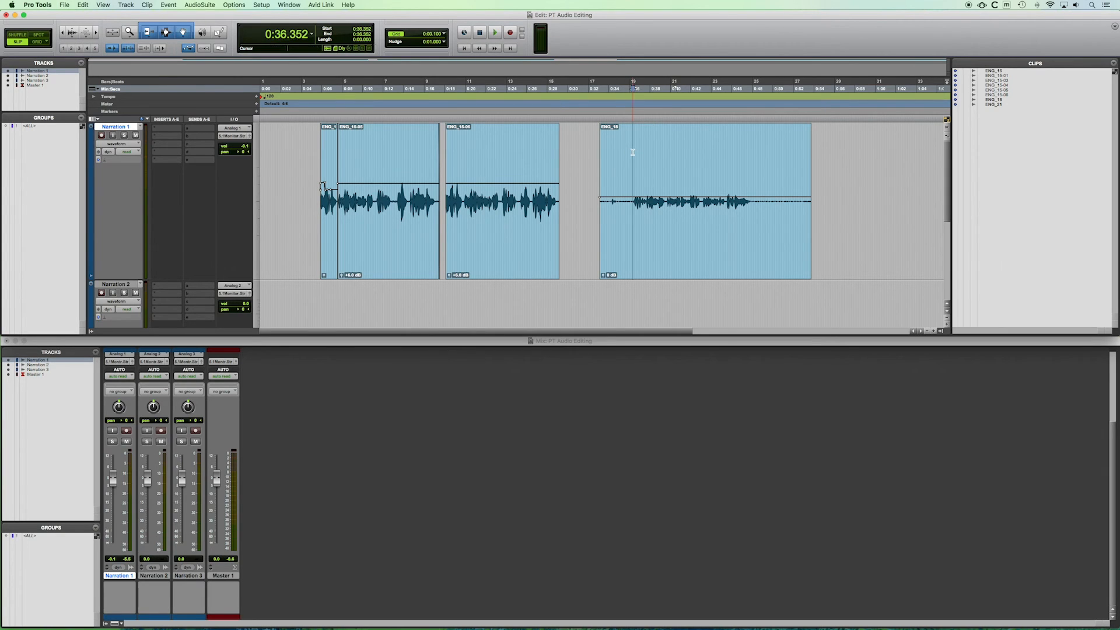
key(space)
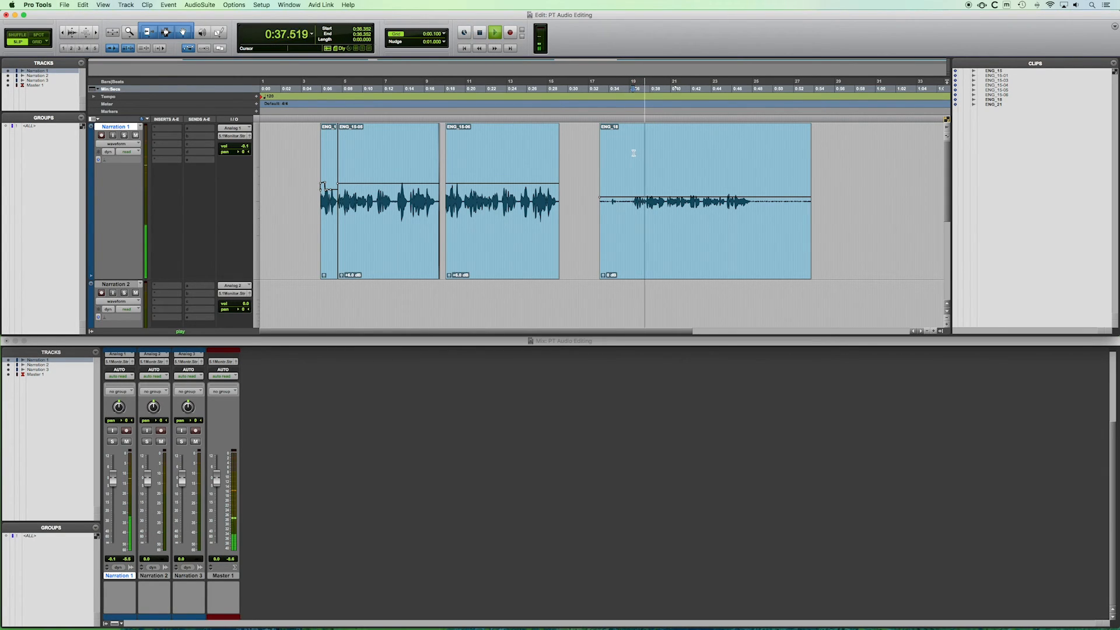
key(space)
Slide the ENG_18 clip closer to the previous clip and trim off the silence at its start.
mouse_move(604, 222)
mouse_down()
mouse_move(631, 221)
mouse_move(607, 240)
mouse_up()
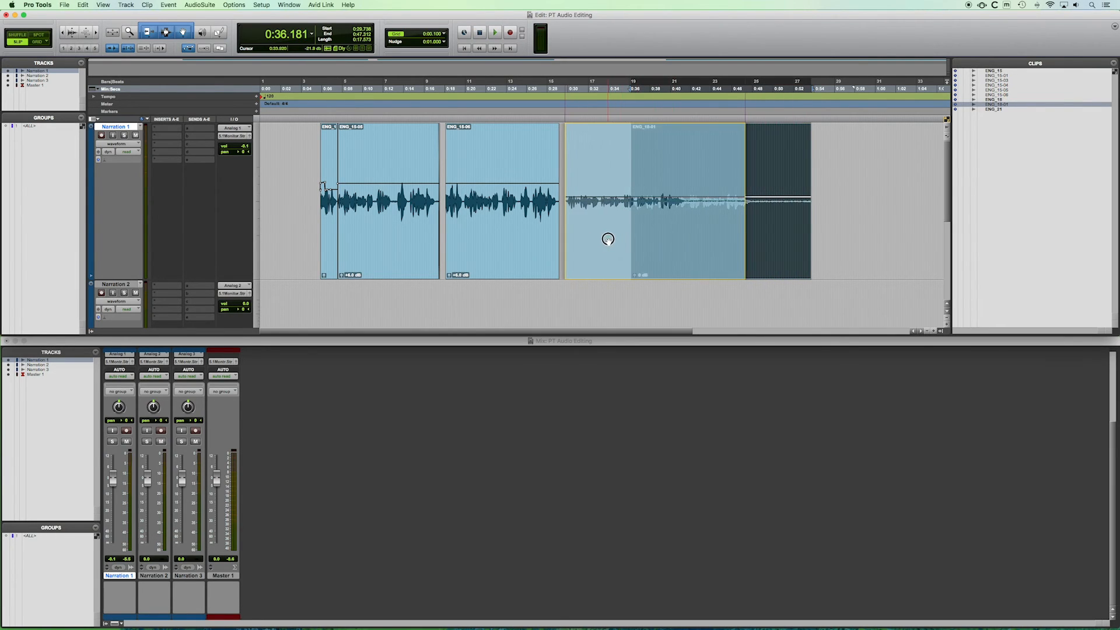
key(t)
key(t)
key(t)
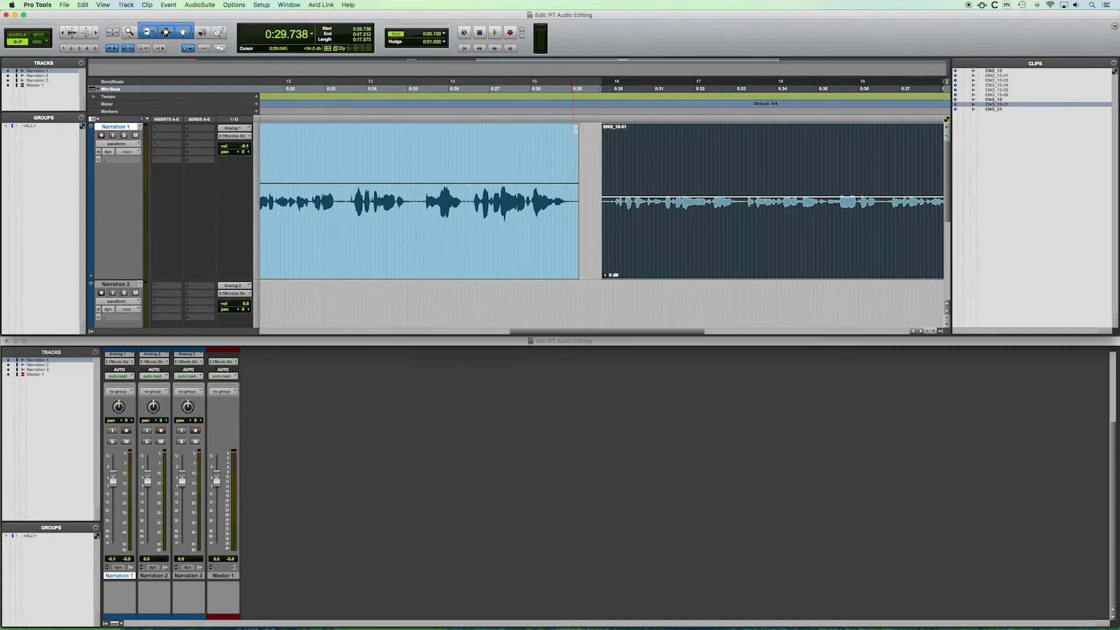
drag(603, 187, 625, 187)
click(626, 126)
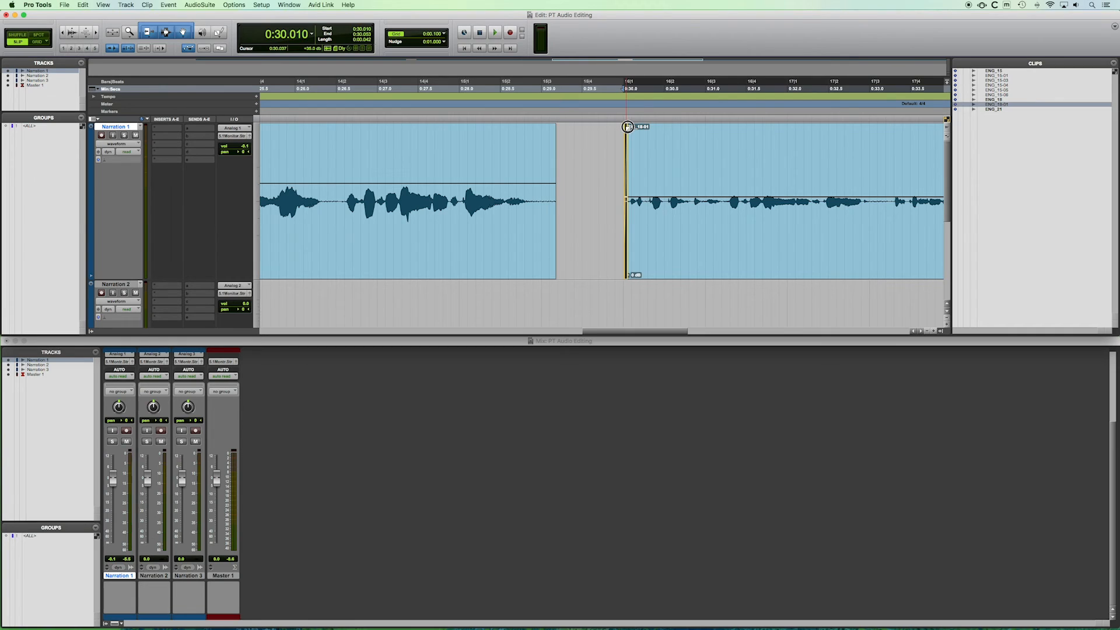
Raise the third clip's clip gain to match the level of the other narration clips.
key(r)
key(r)
key(r)
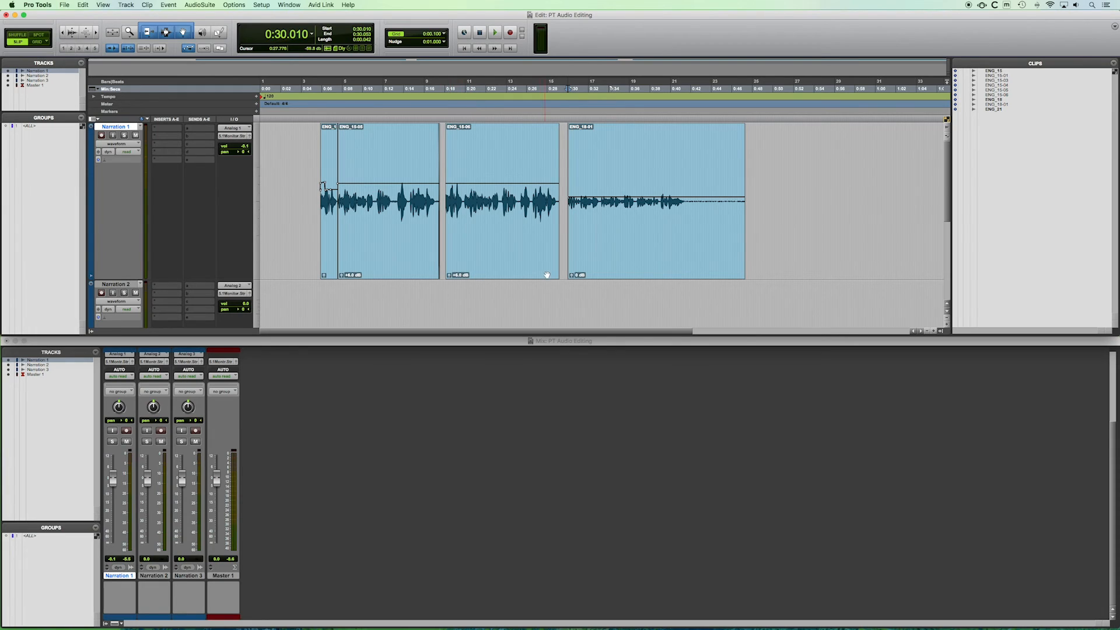
drag(571, 276, 569, 225)
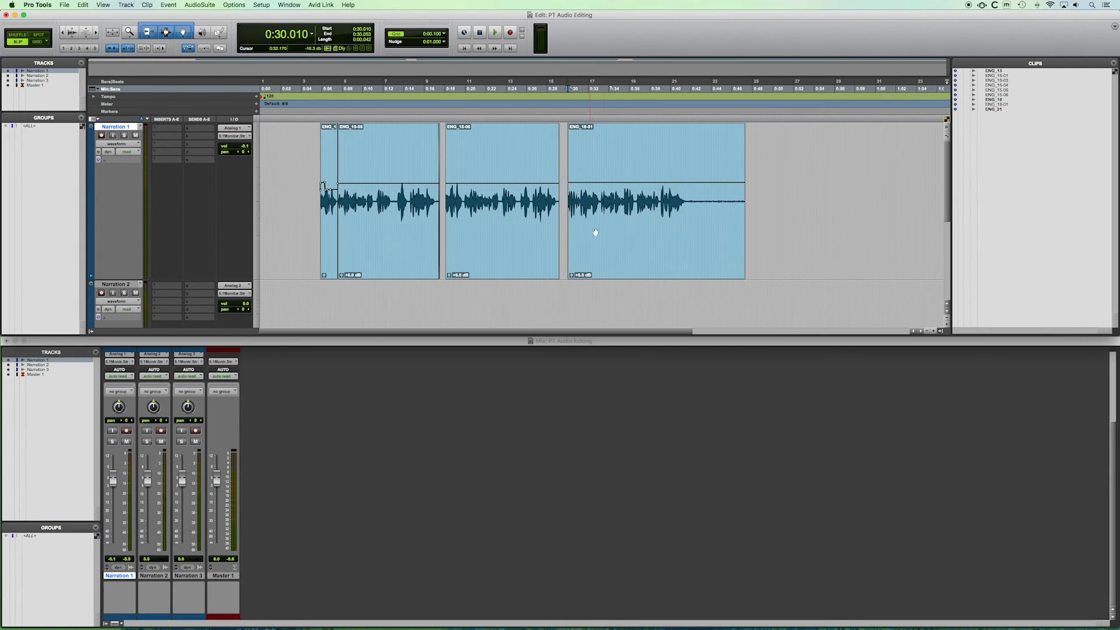
Select and delete the silent tail at the end of the third clip.
click(686, 158)
drag(686, 157, 793, 179)
key(Delete)
drag(685, 126, 684, 125)
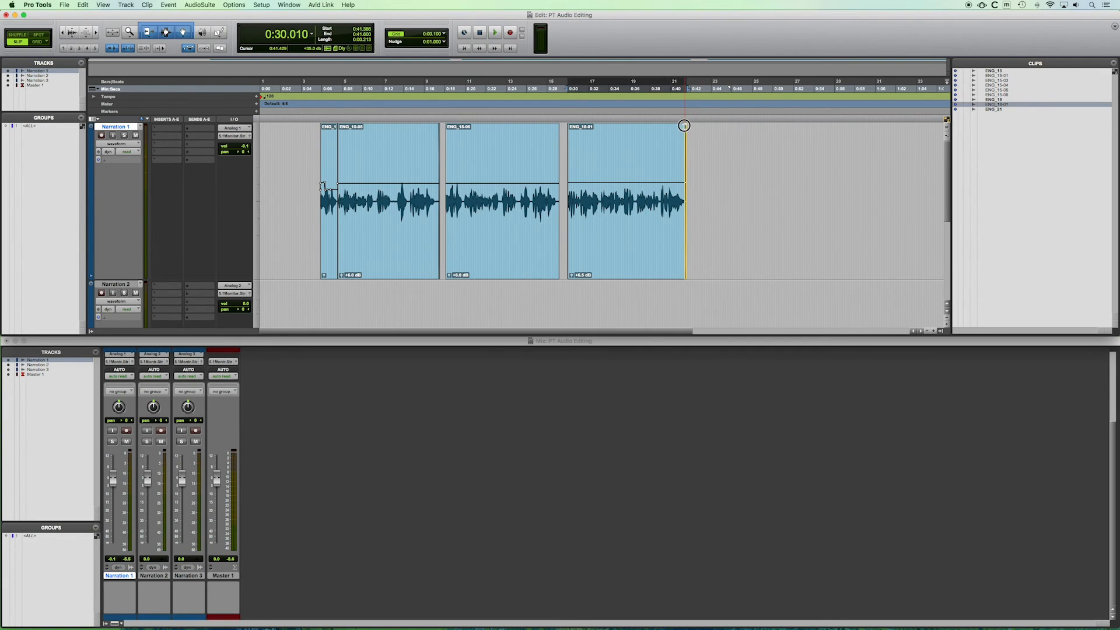
Play back the third clip to check the edits.
click(611, 242)
key(space)
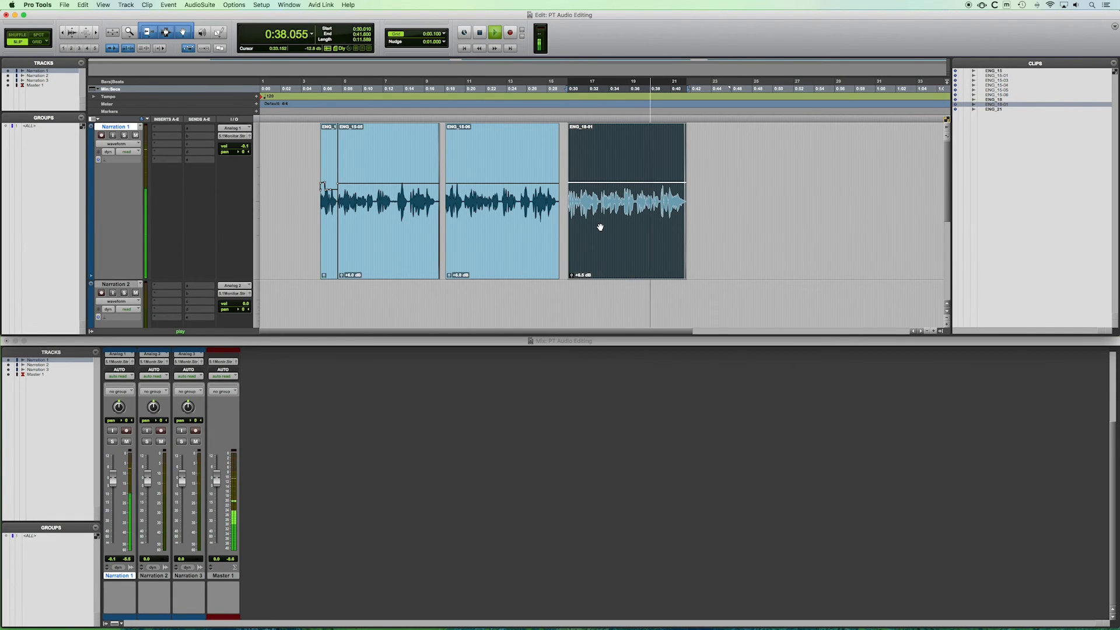
key(space)
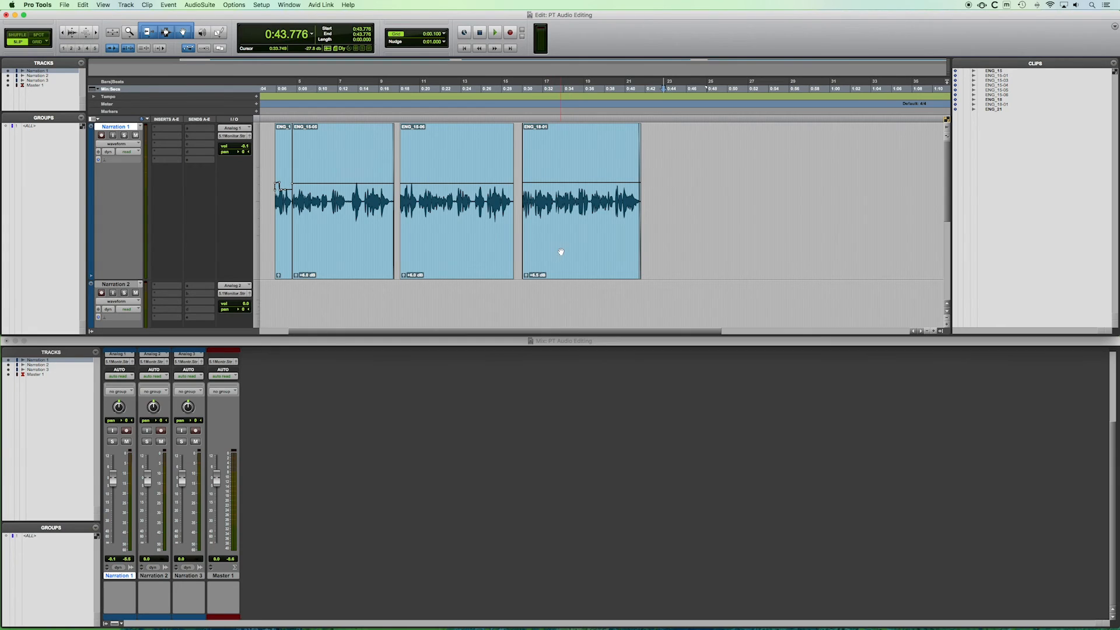
Select the second and third clips together and slide them later on the timeline.
click(585, 245)
shift+click(461, 247)
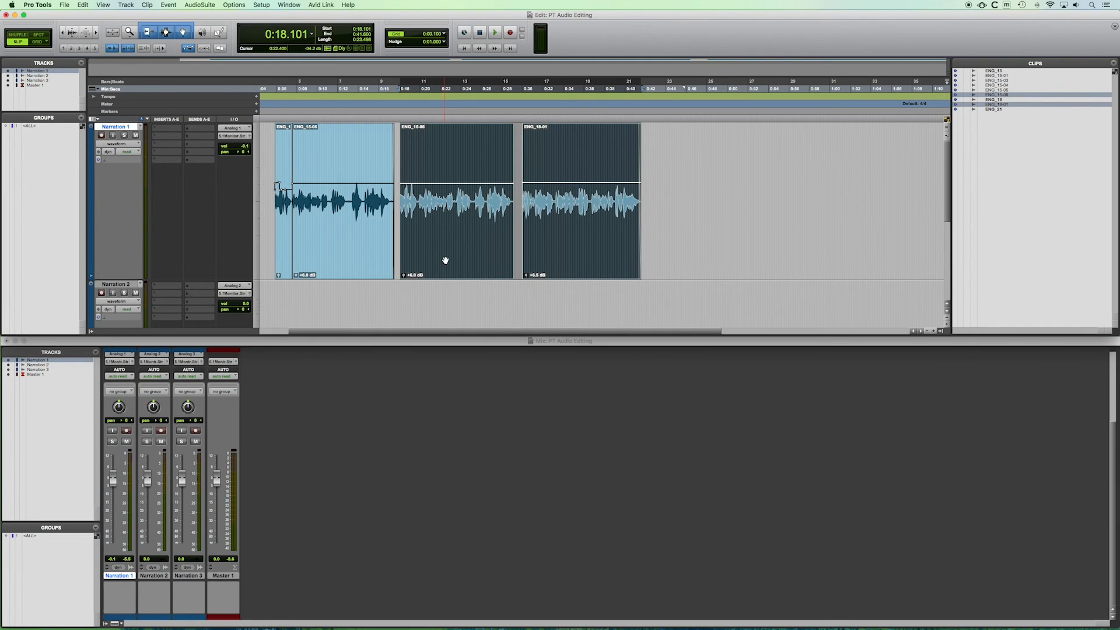
scroll(453, 259, right, 1)
drag(453, 258, 619, 243)
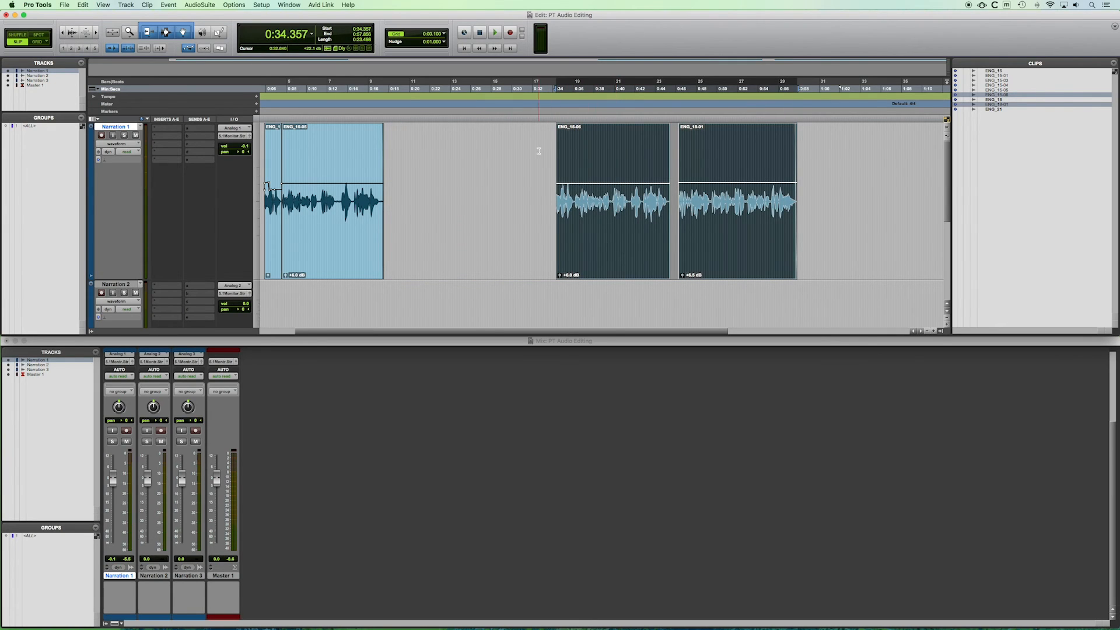
Play back the moved clips from the pause before them.
scroll(513, 158, right, 1)
scroll(496, 164, right, 1)
scroll(494, 163, right, 1)
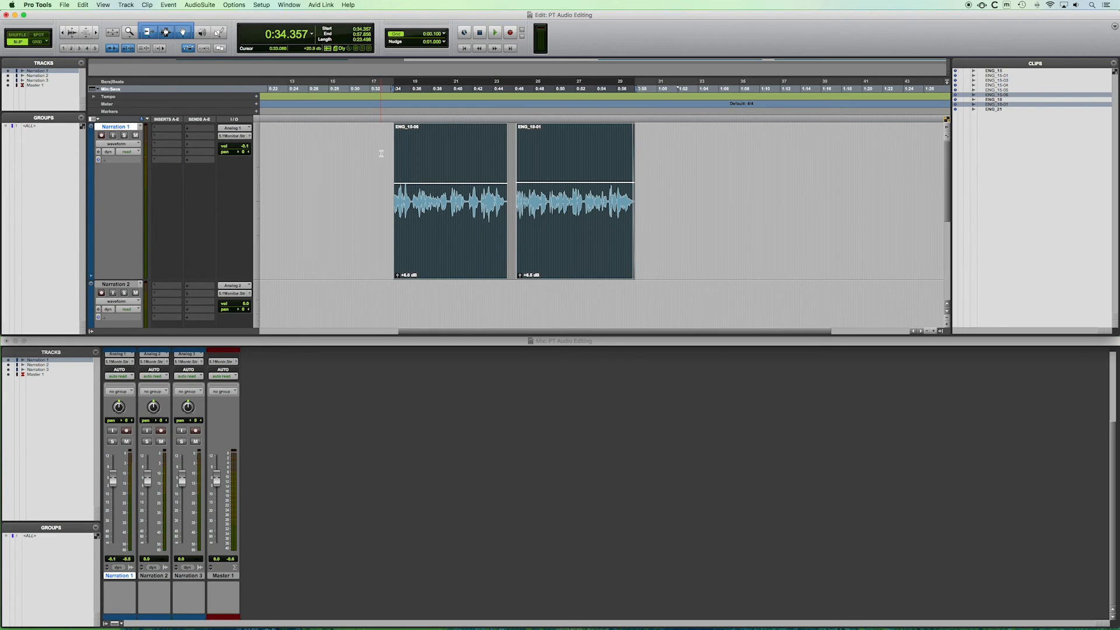
key(space)
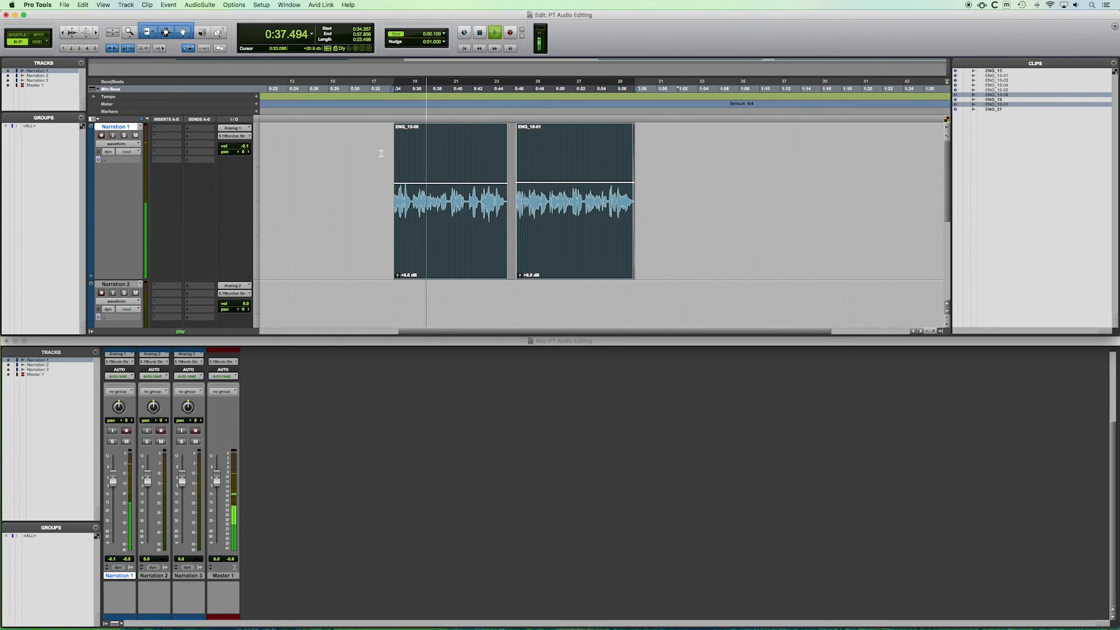
key(space)
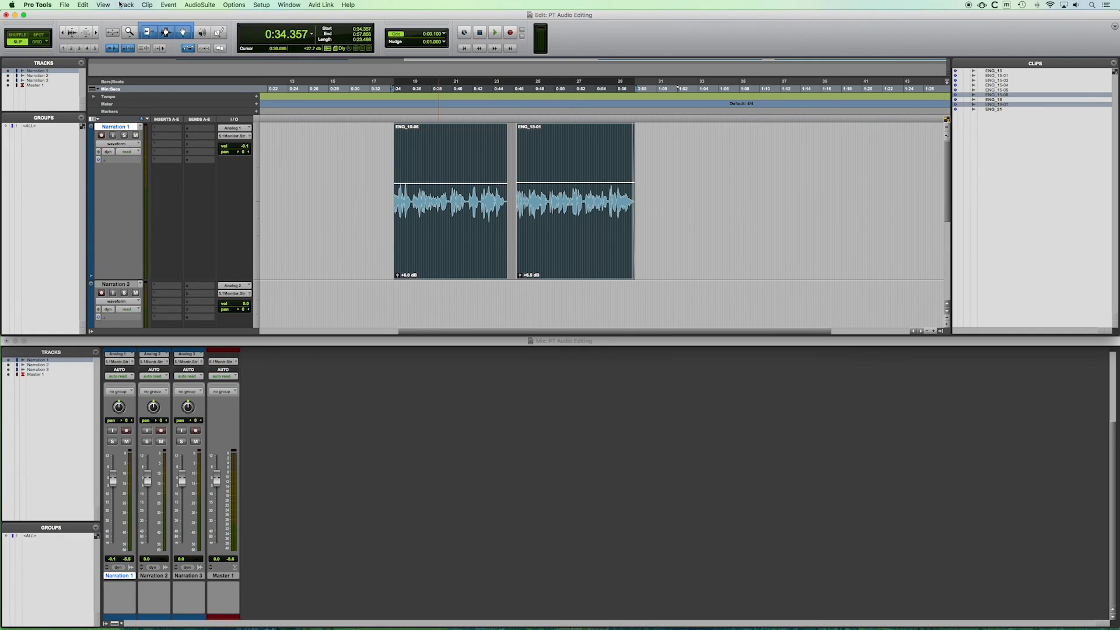
Open Bounce to Disk, keep the WAV file type and enable Add MP3.
click(64, 5)
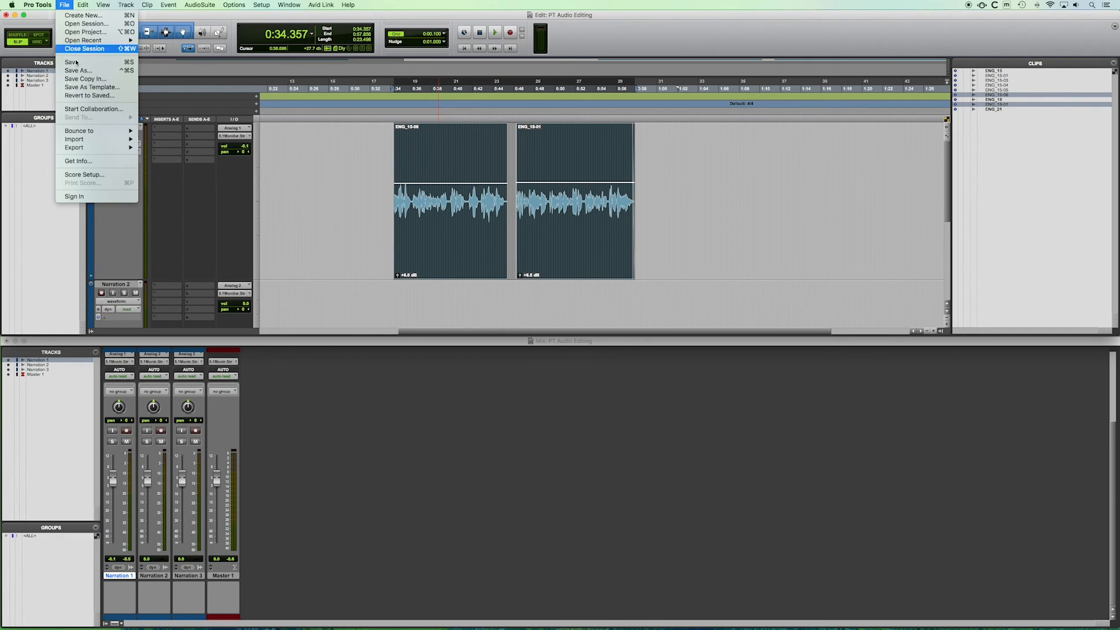
mouse_move(96, 132)
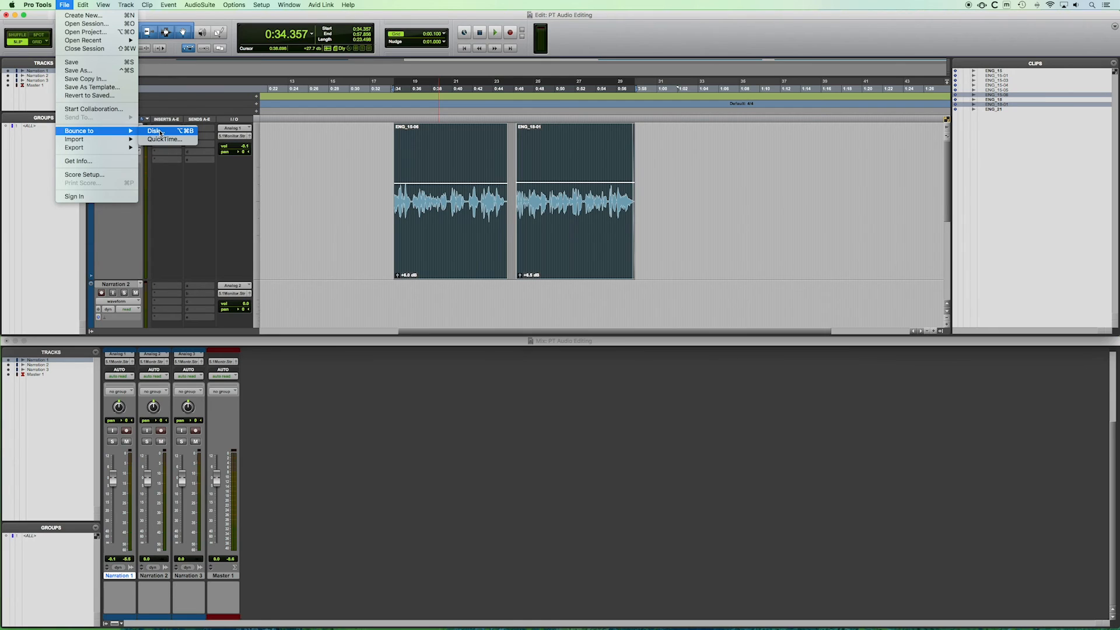
click(158, 132)
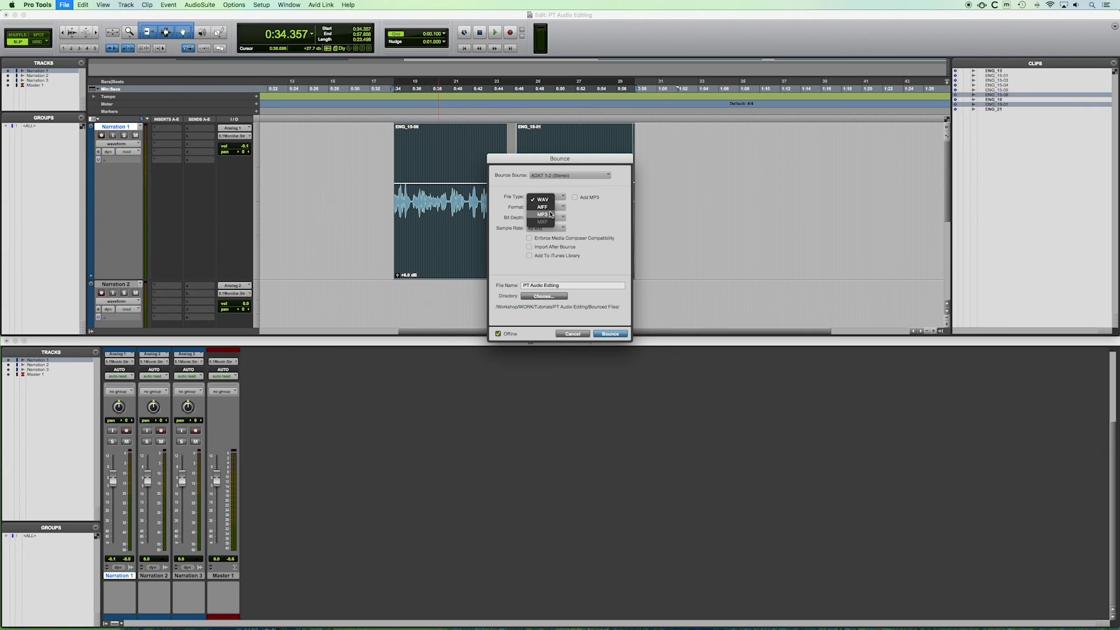
click(568, 188)
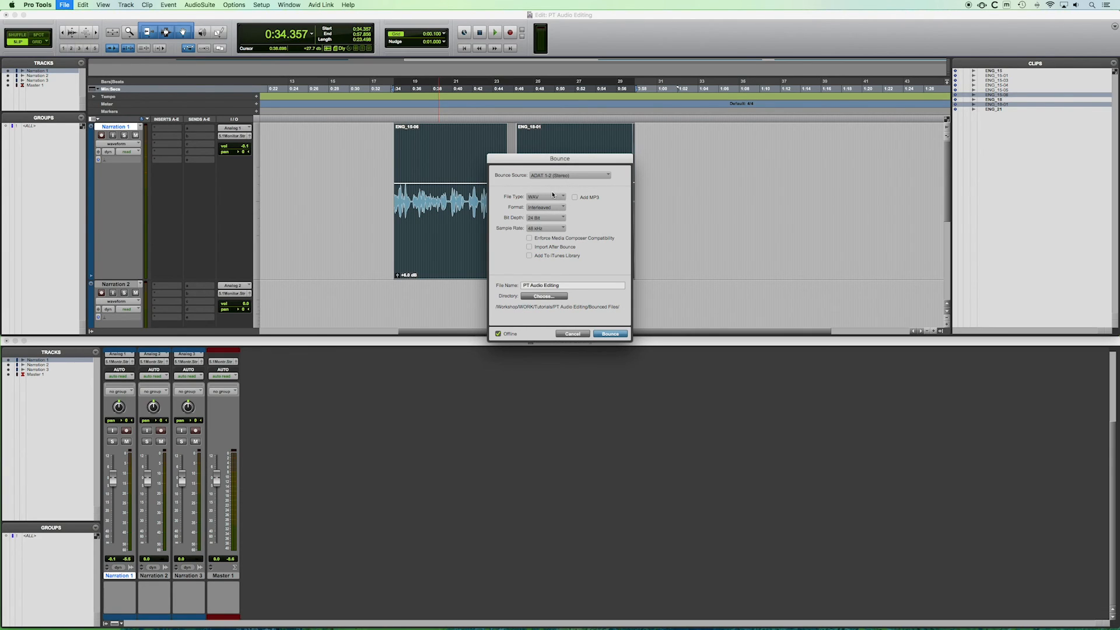
click(575, 198)
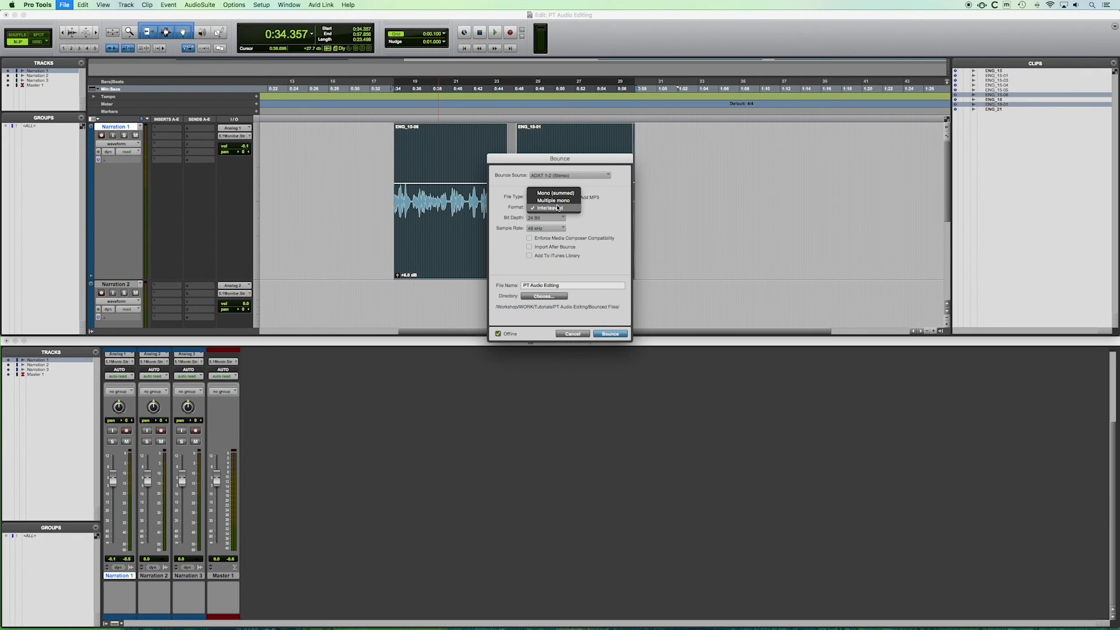
Keep the Interleaved format and 24 Bit depth, and enable Import After Bounce.
click(549, 212)
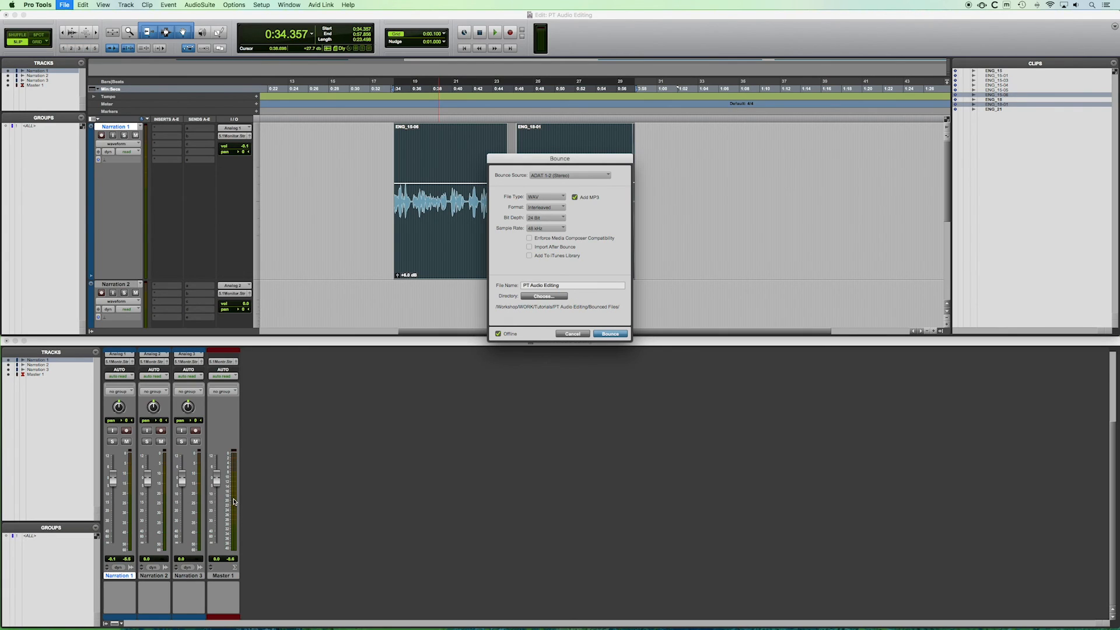
click(558, 210)
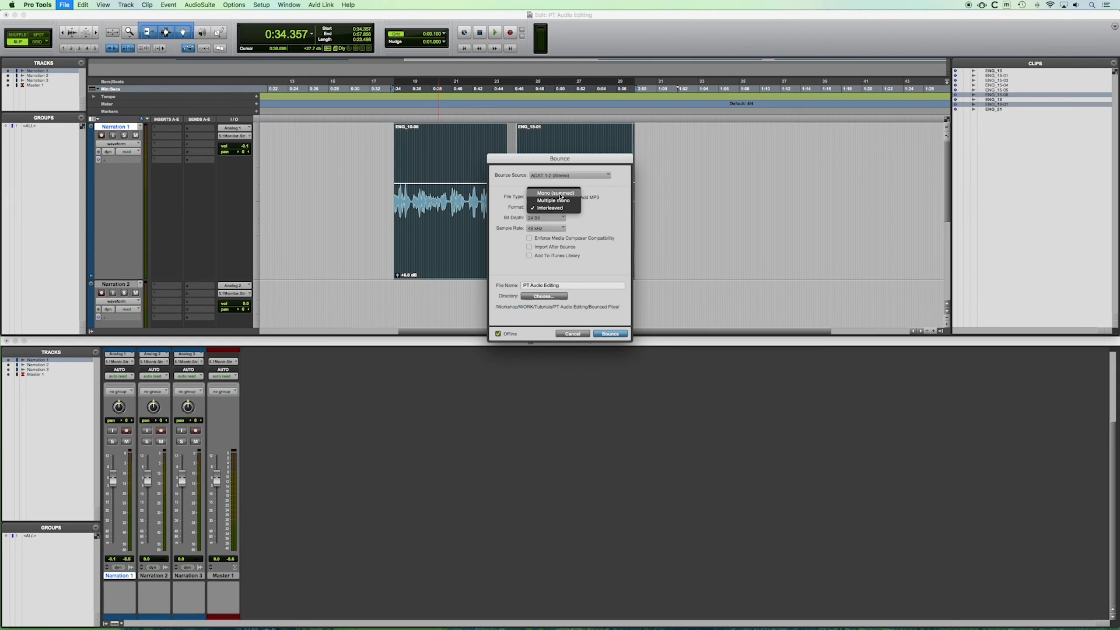
click(603, 206)
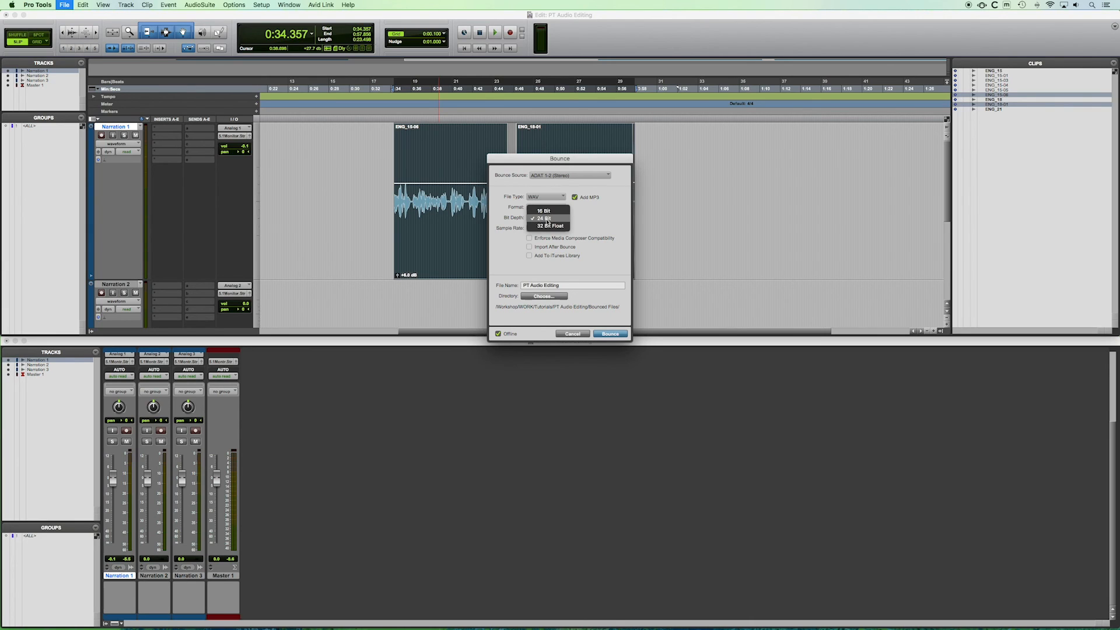
click(588, 216)
click(529, 247)
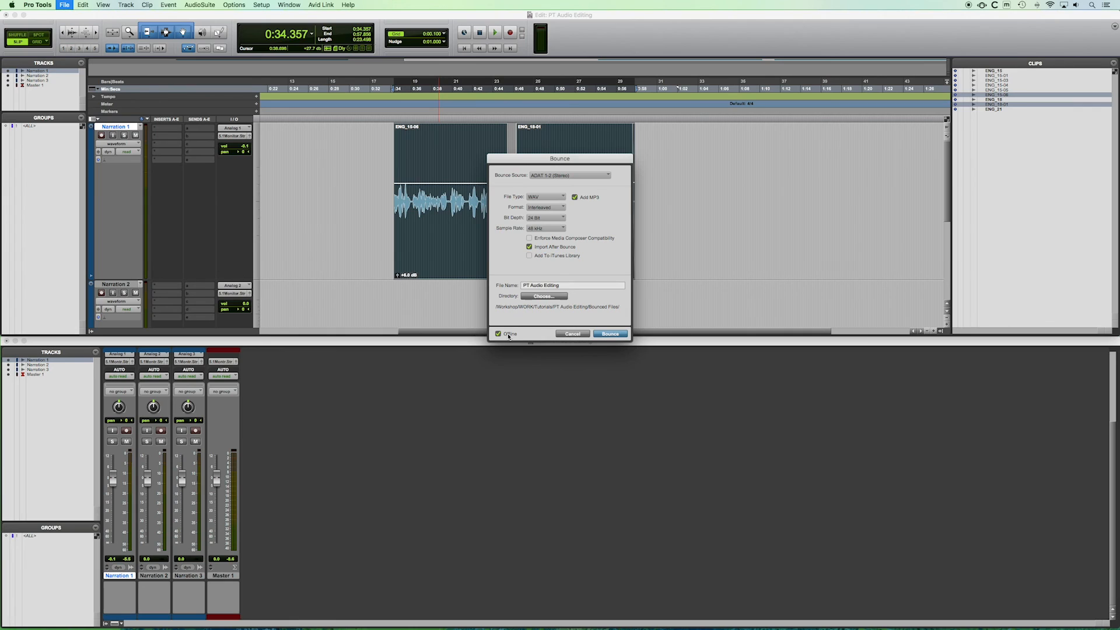
Start the bounce and accept the MP3 encoder settings at 320 kbps with the title PT Audio Editing.
click(609, 337)
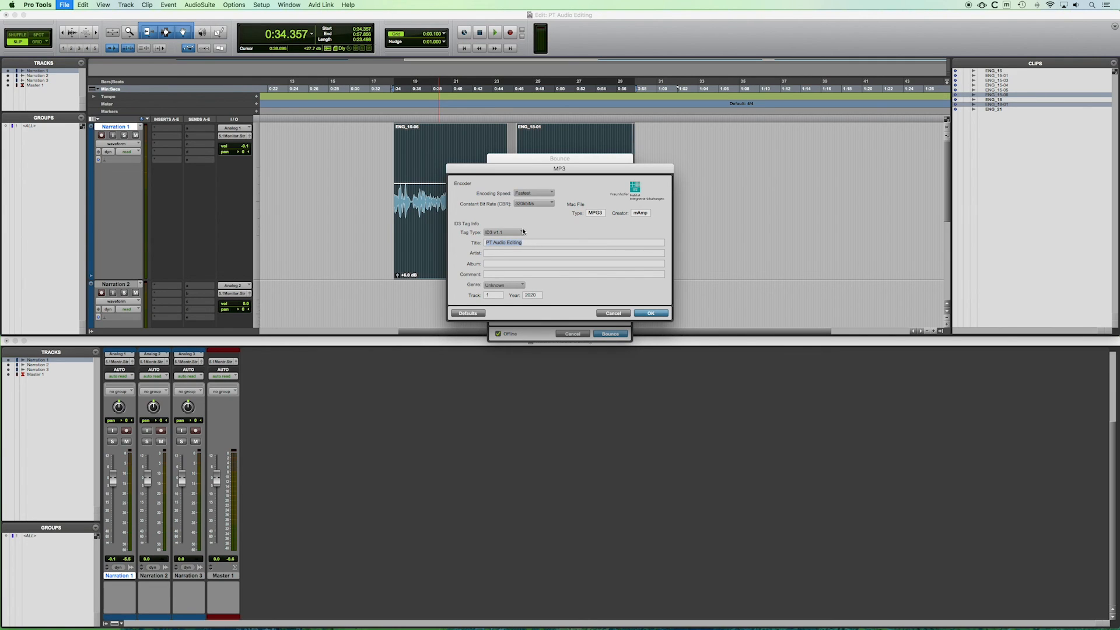
drag(536, 171, 536, 198)
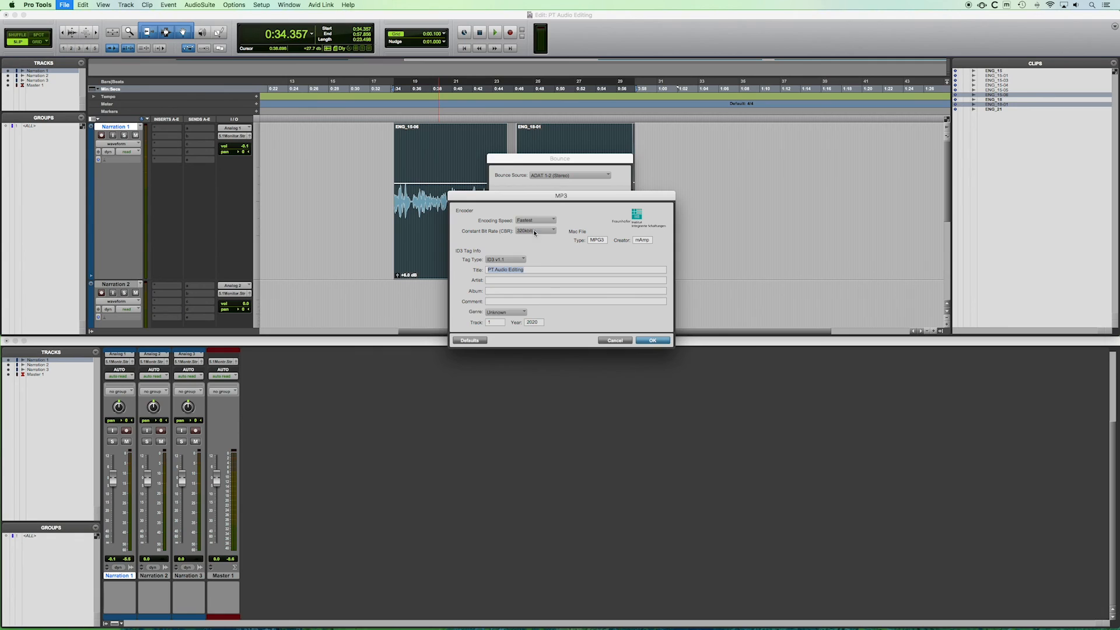
click(651, 341)
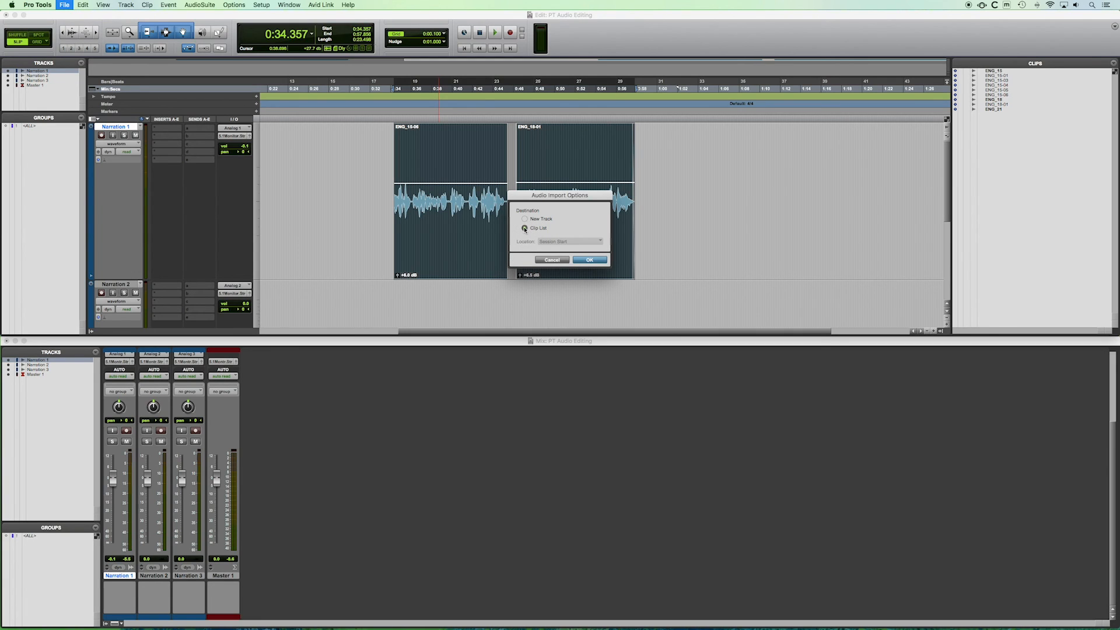
Import the bounced audio onto a new track placed at the selection.
click(524, 219)
click(554, 243)
click(558, 260)
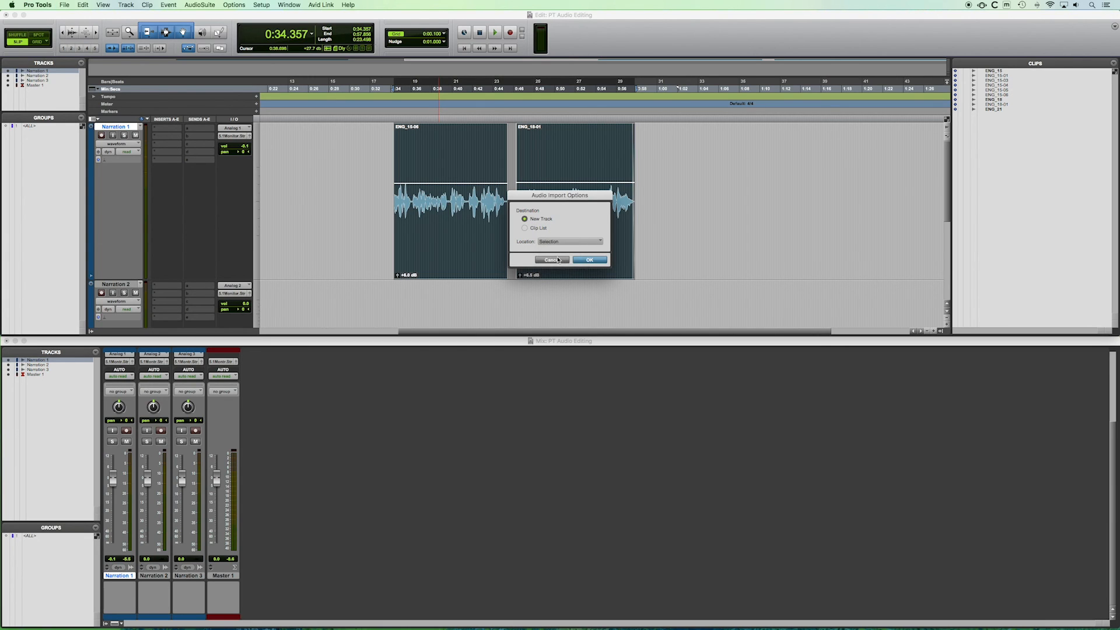
click(588, 260)
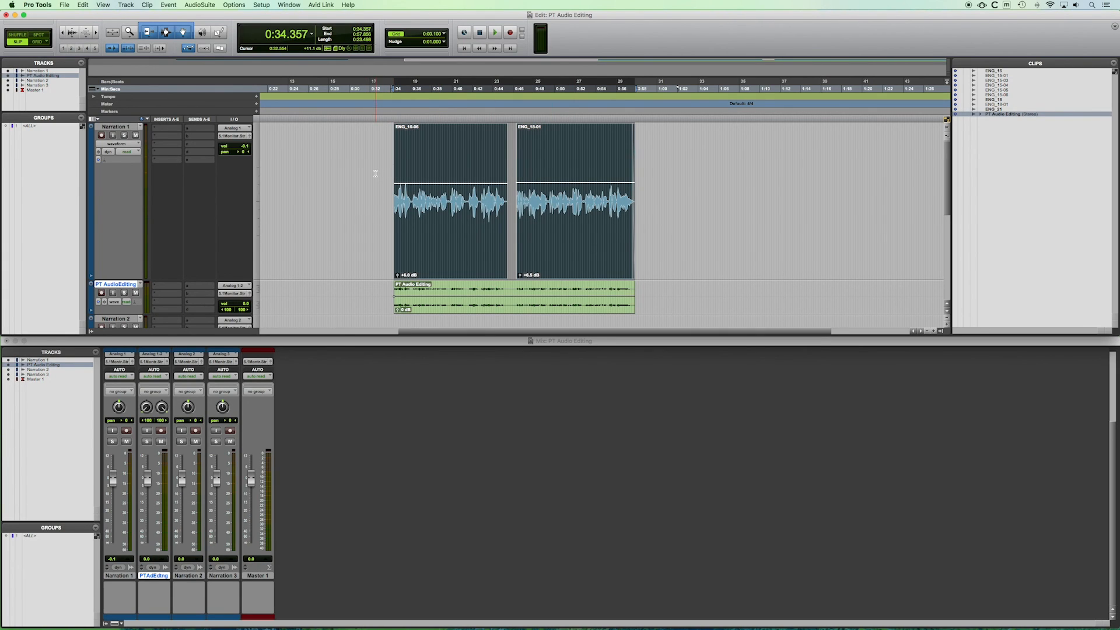
Select the bounced clip and enlarge the PT Audio Editing track's height.
scroll(379, 175, down, 3)
scroll(379, 175, up, 3)
click(457, 311)
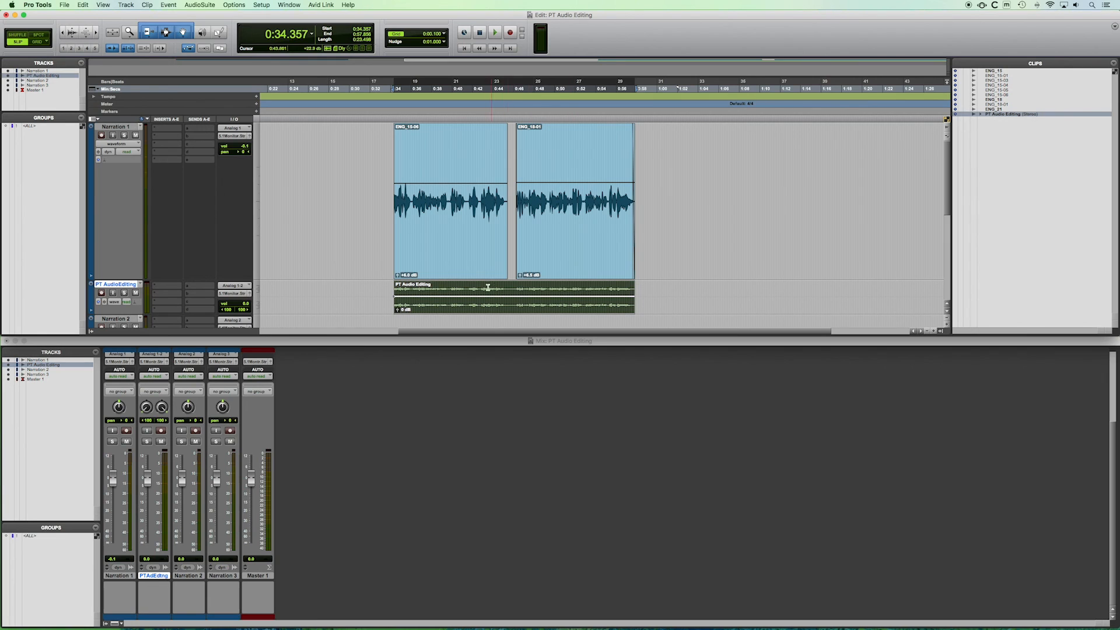
drag(129, 314, 206, 337)
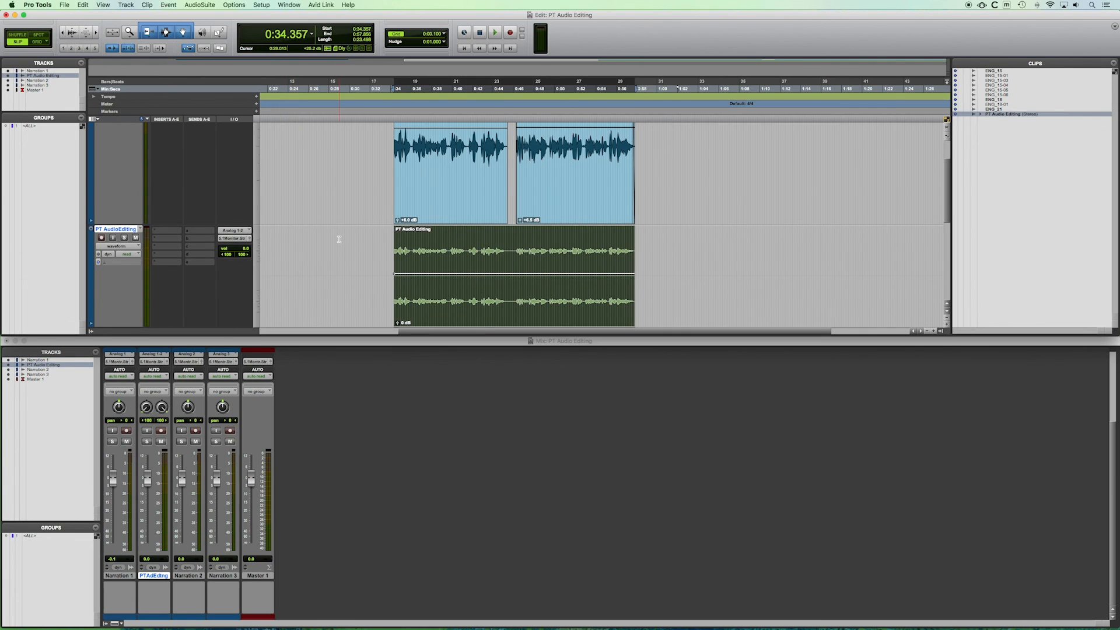
Solo the PT Audio Editing track after toggling its mute and solo buttons.
scroll(338, 239, down, 3)
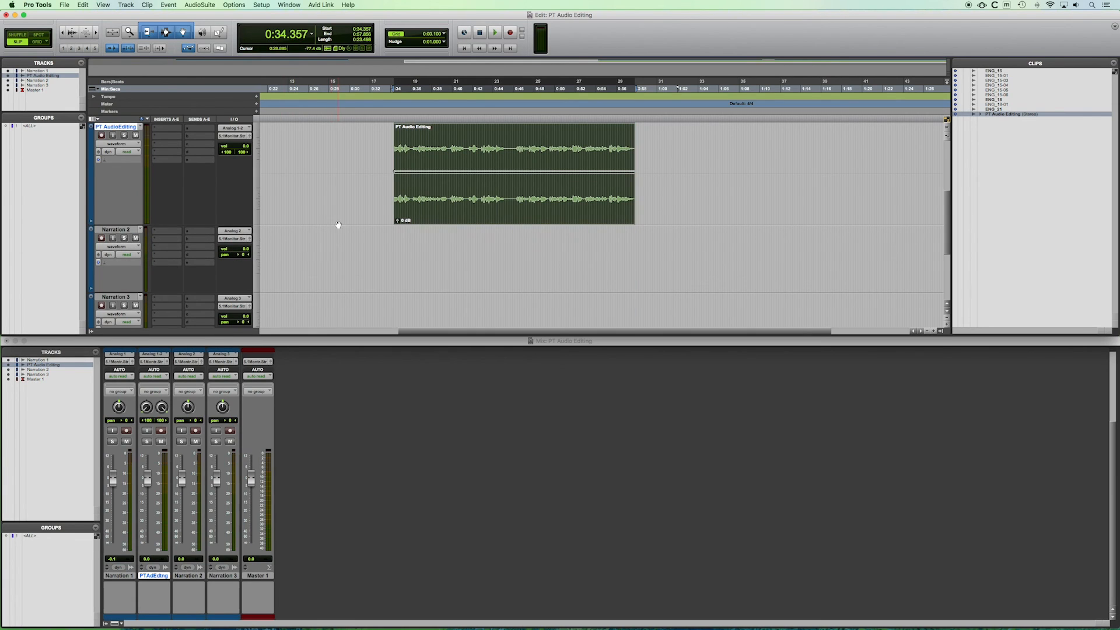
click(124, 135)
click(124, 136)
click(136, 135)
click(136, 136)
click(124, 136)
Play back the soloed bounced track from several points along the clip.
scroll(306, 168, up, 3)
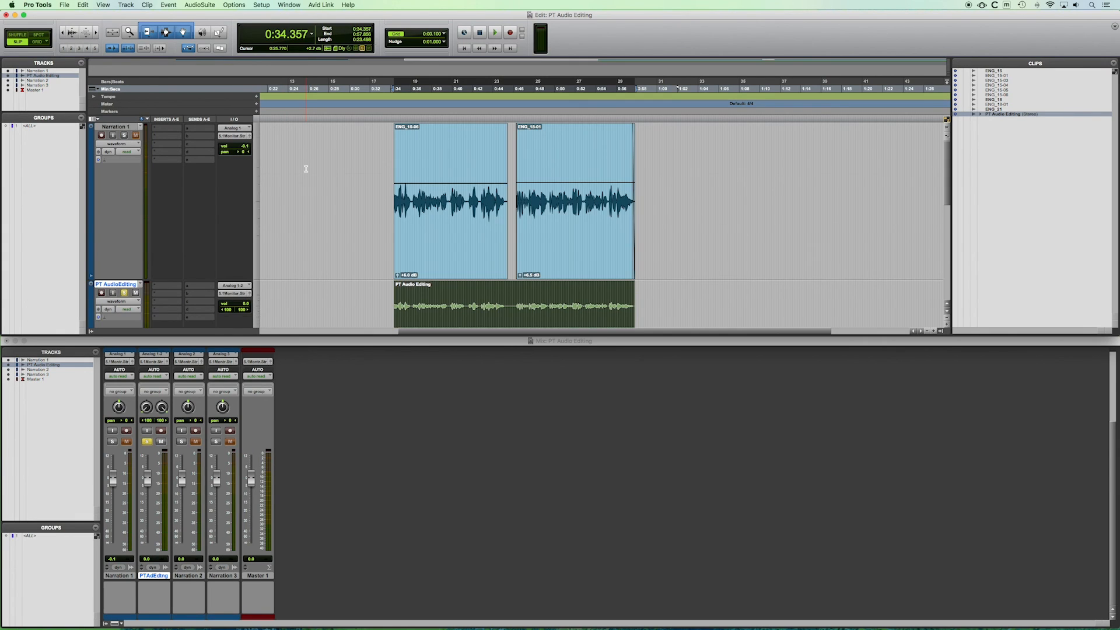
scroll(305, 169, down, 3)
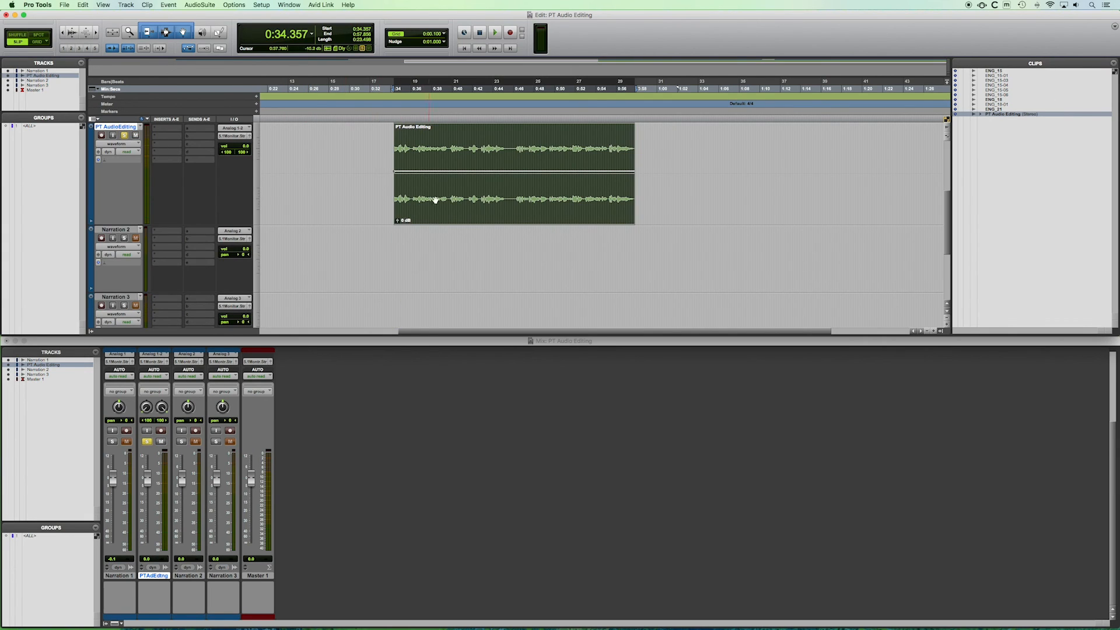
key(space)
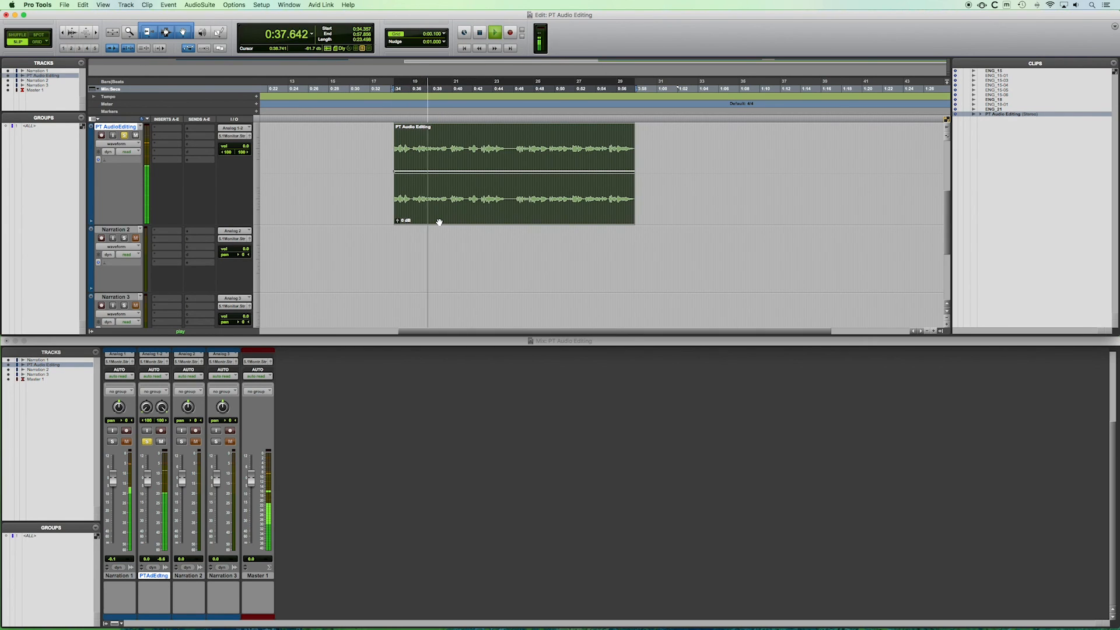
key(space)
click(512, 149)
key(space)
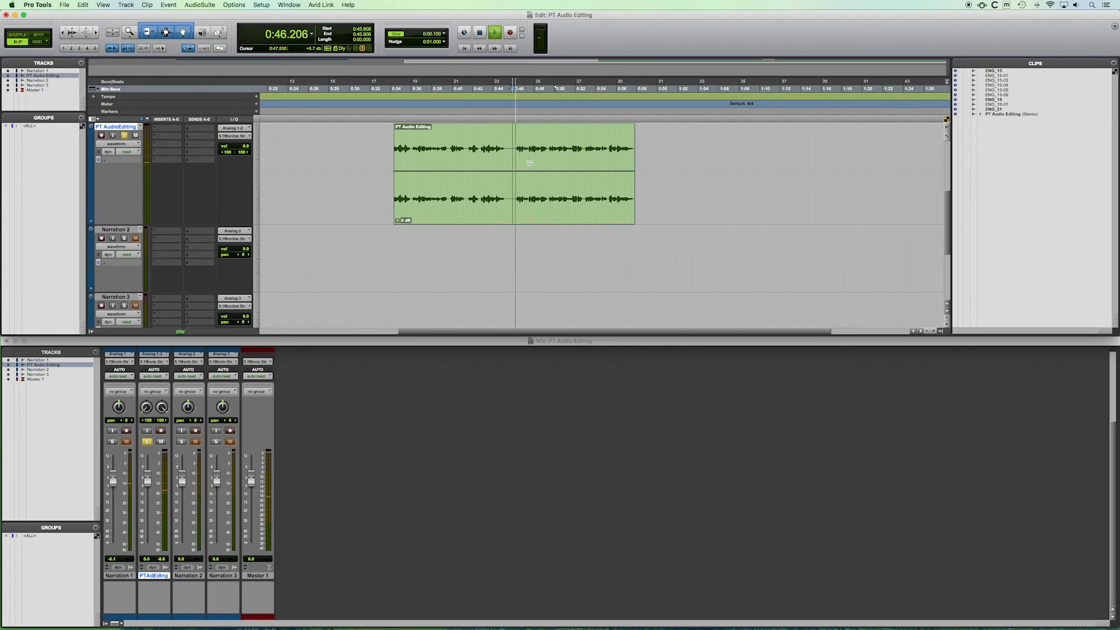
key(space)
click(622, 169)
key(space)
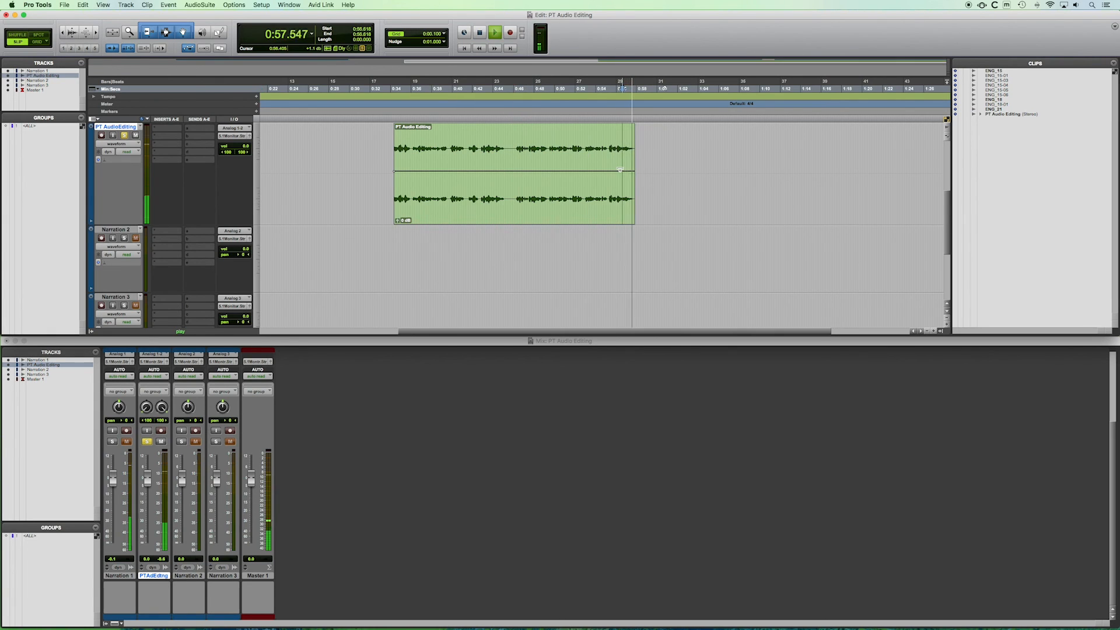
key(space)
scroll(390, 192, up, 3)
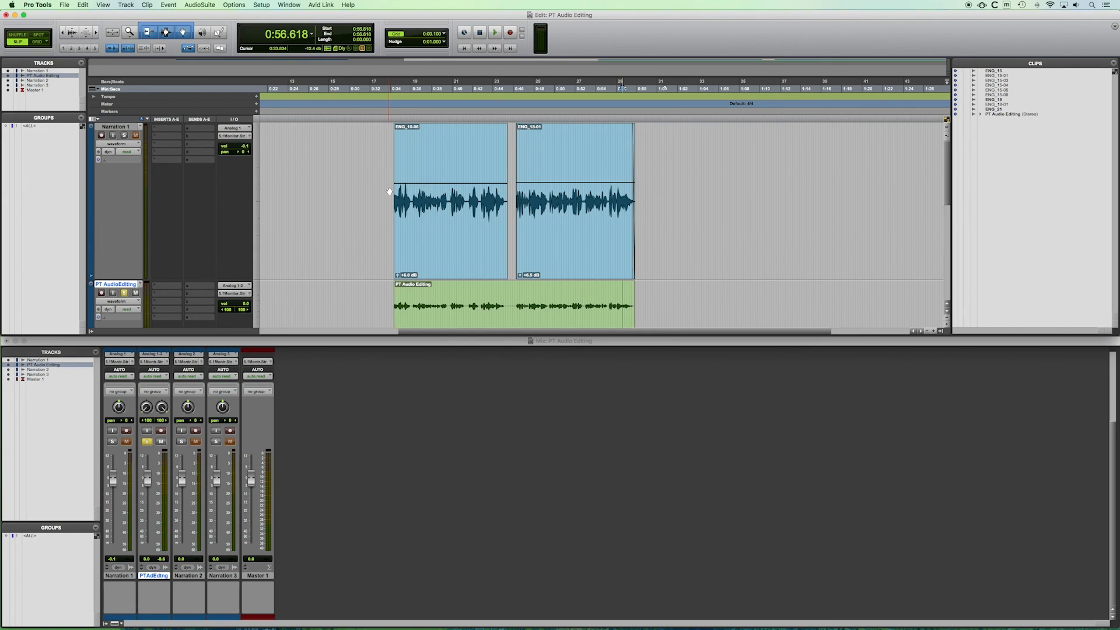
scroll(390, 192, down, 3)
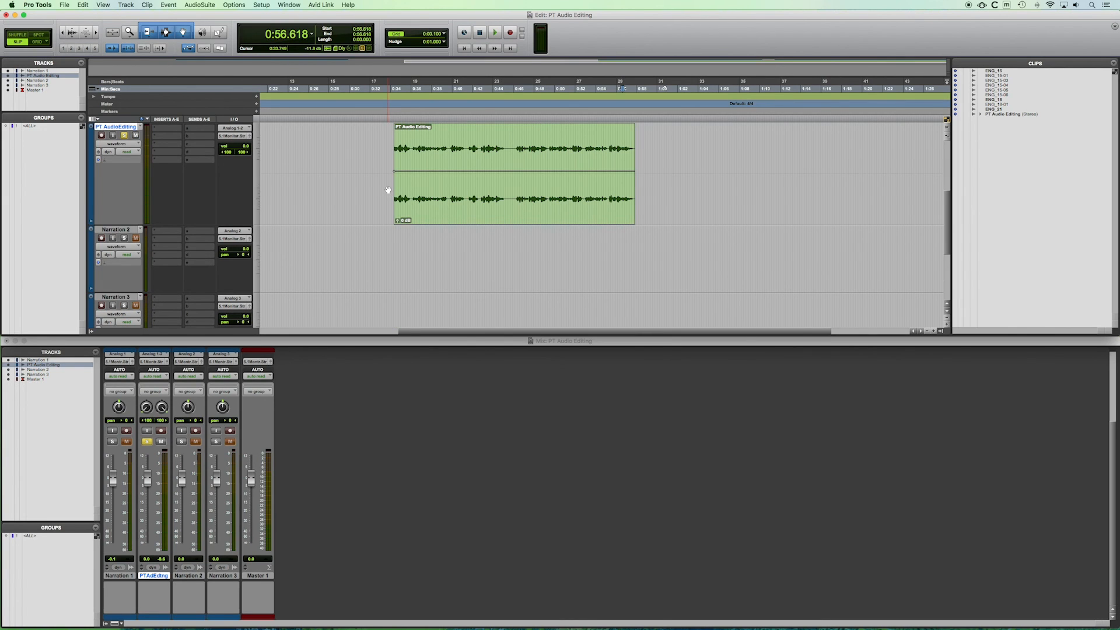
click(461, 193)
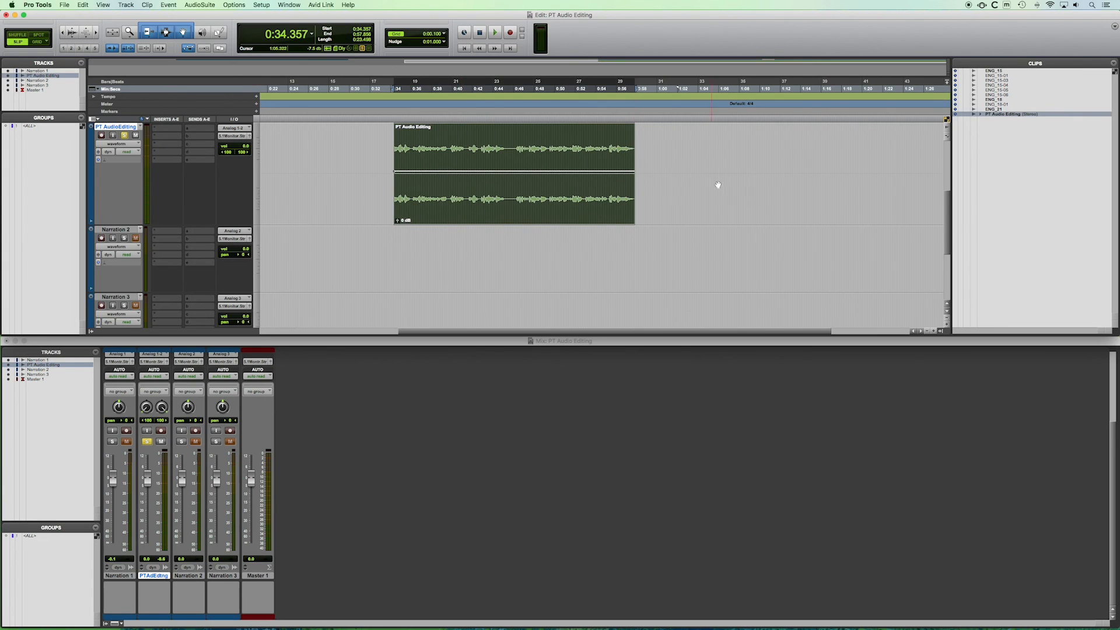
click(670, 156)
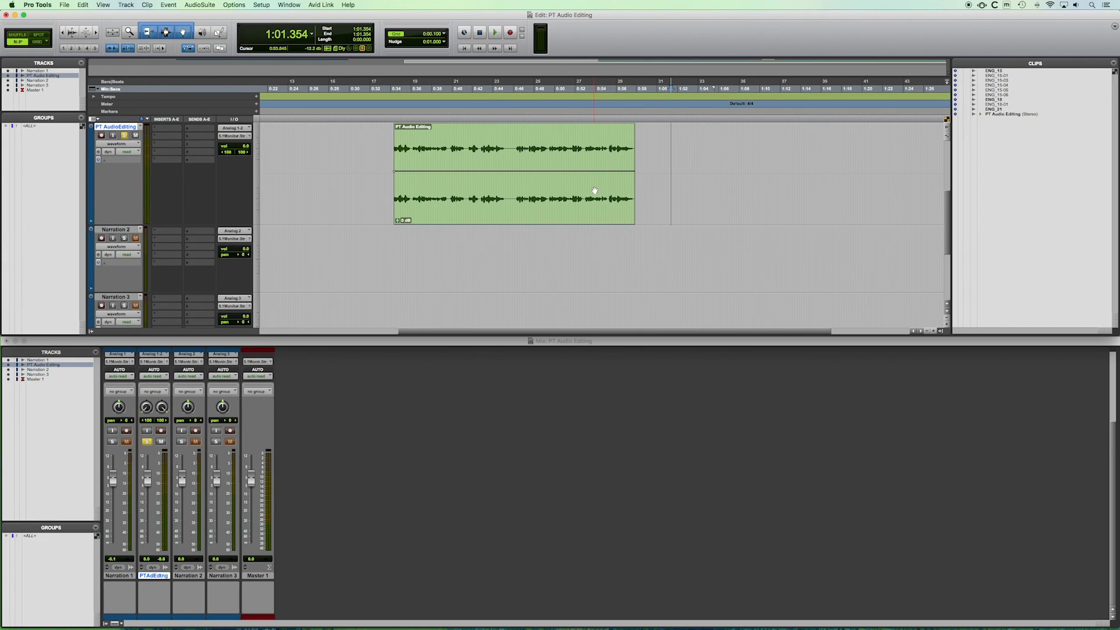